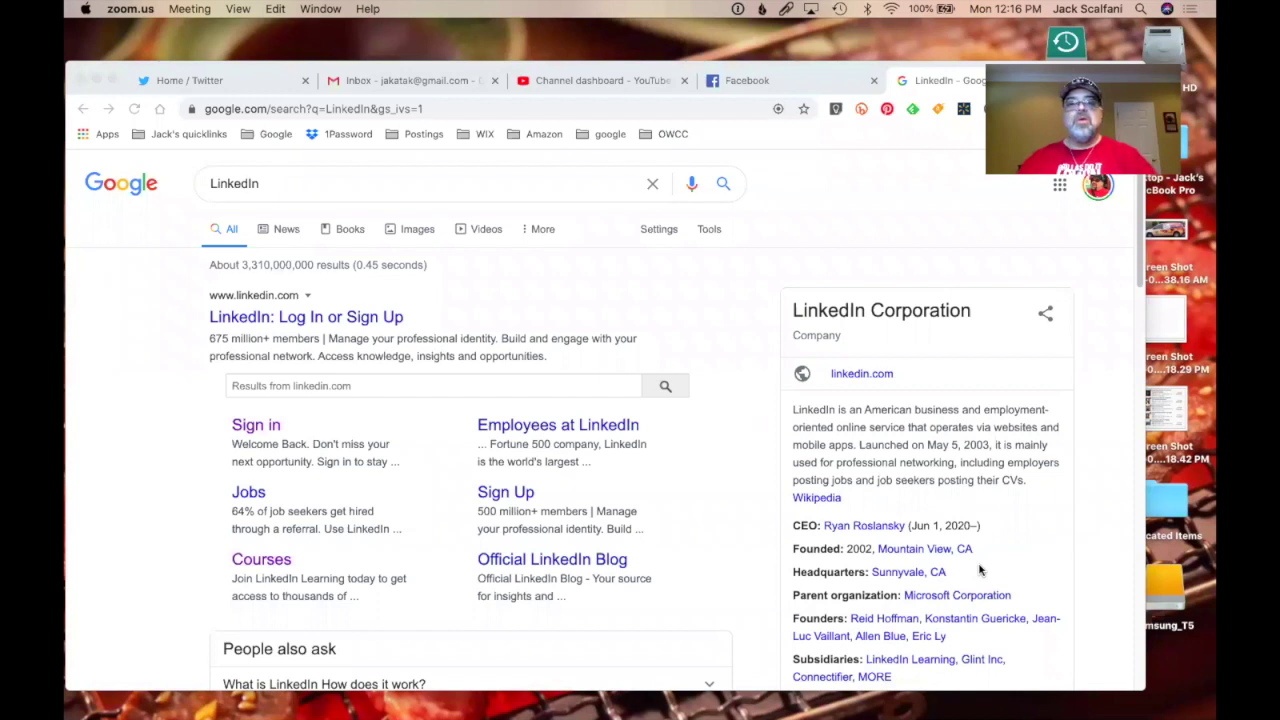
Open the LinkedIn Learning Courses sitelink from the LinkedIn result in Google.
{"action": "left_click", "coordinate": [170, 325]}
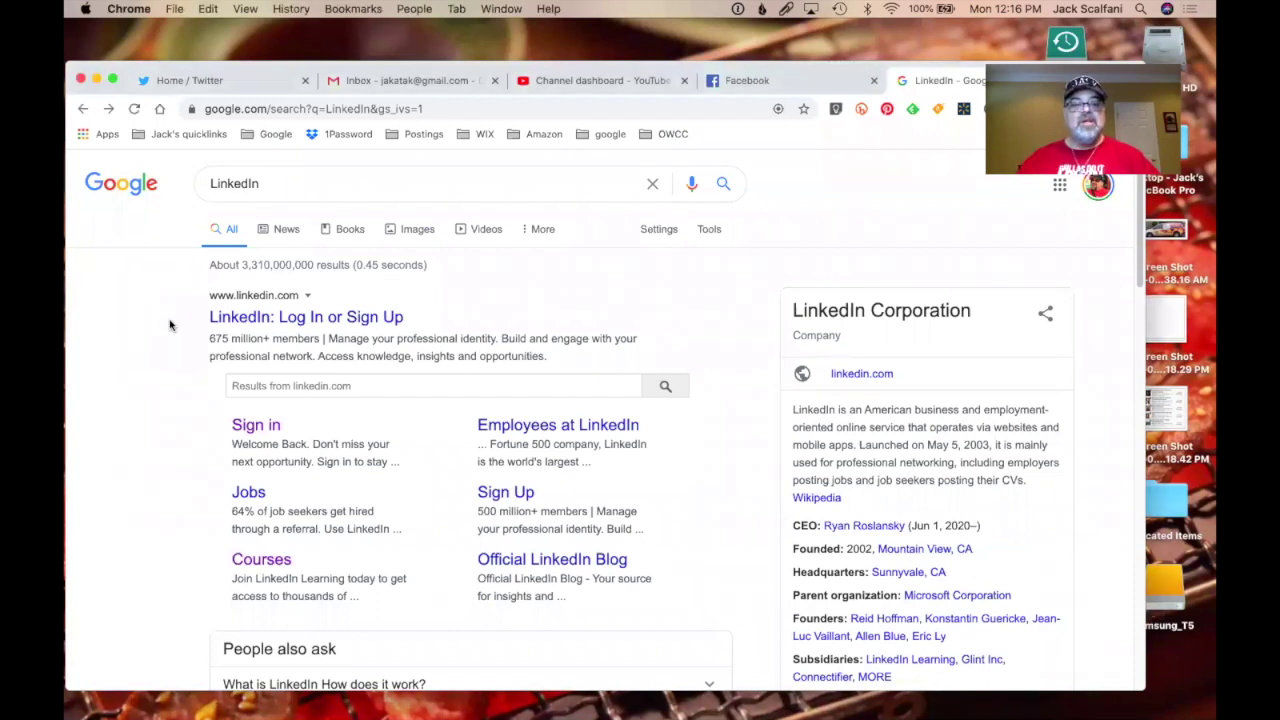
{"action": "left_click", "coordinate": [263, 560]}
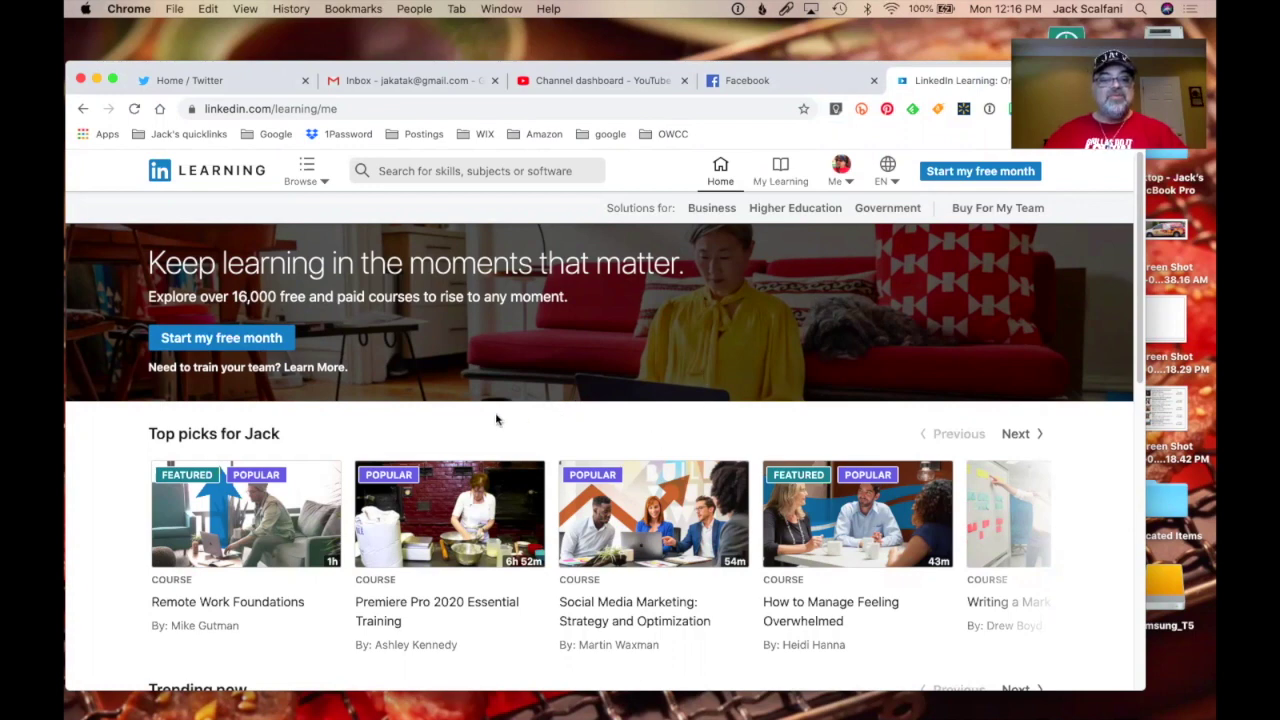
{"action": "scroll", "coordinate": [496, 419], "scroll_direction": "down", "scroll_amount": 3}
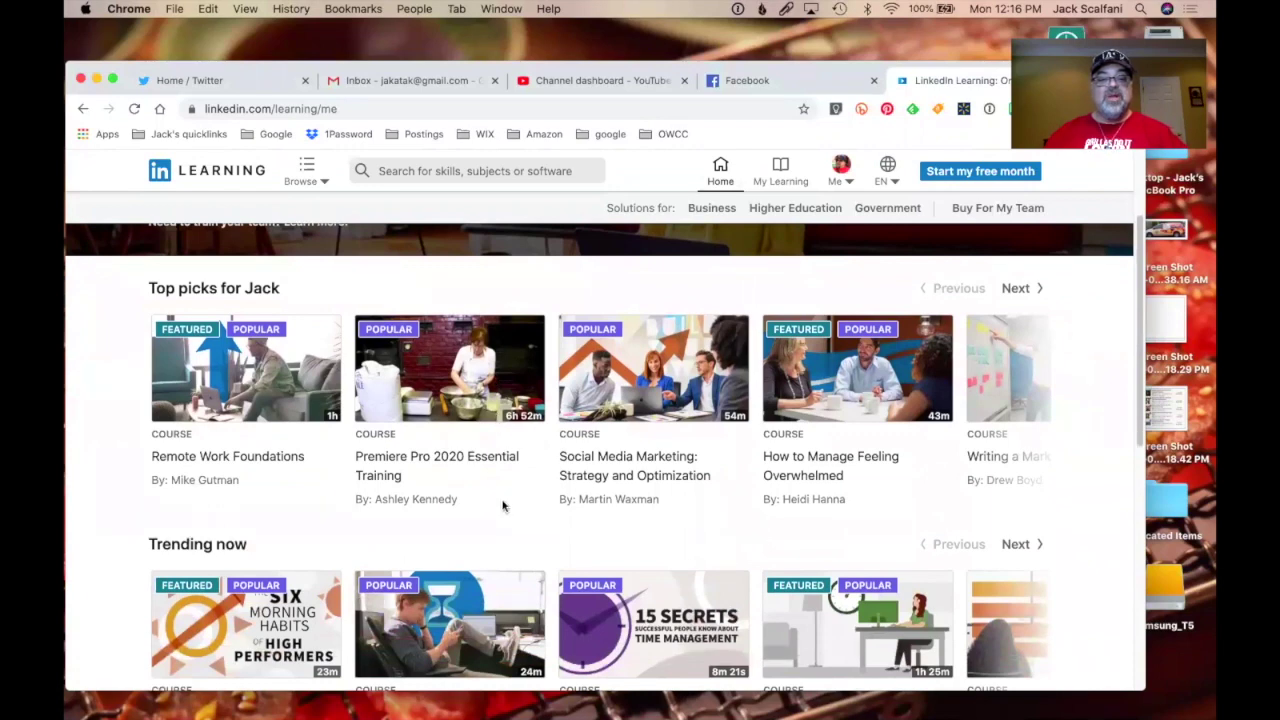
{"action": "scroll", "coordinate": [503, 506], "scroll_direction": "down", "scroll_amount": 1}
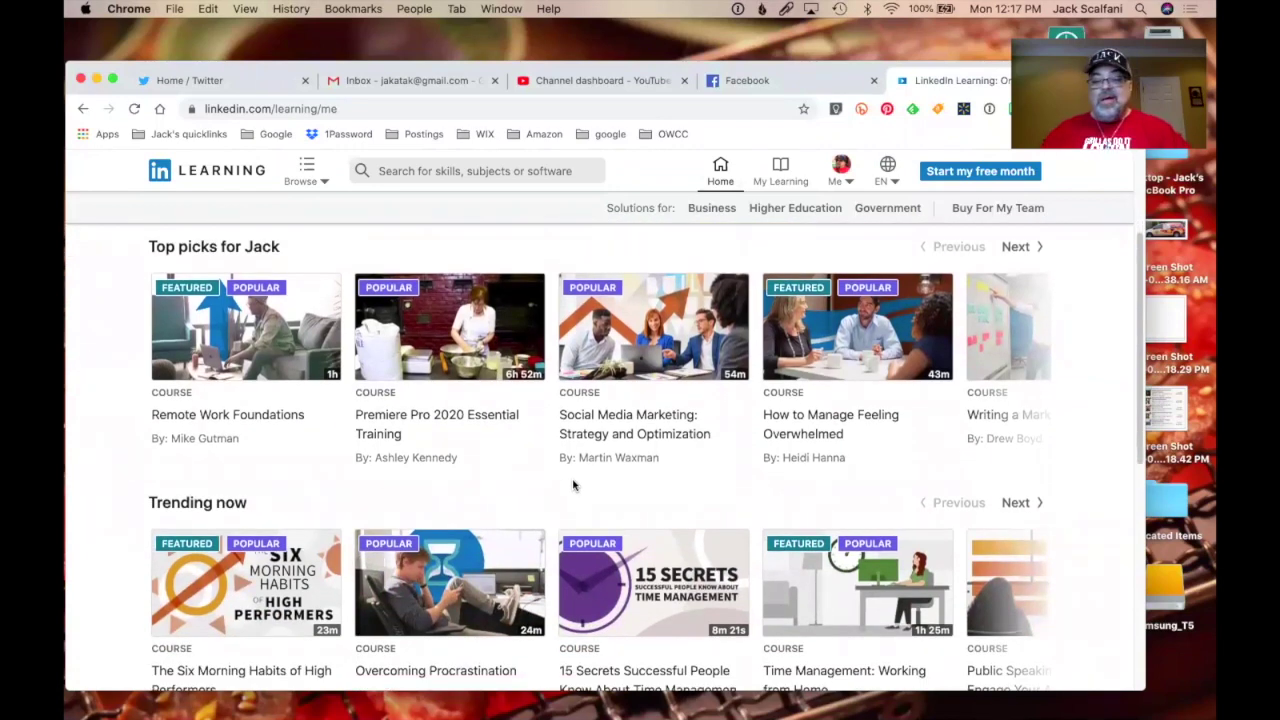
{"action": "scroll", "coordinate": [573, 485], "scroll_direction": "down", "scroll_amount": 3}
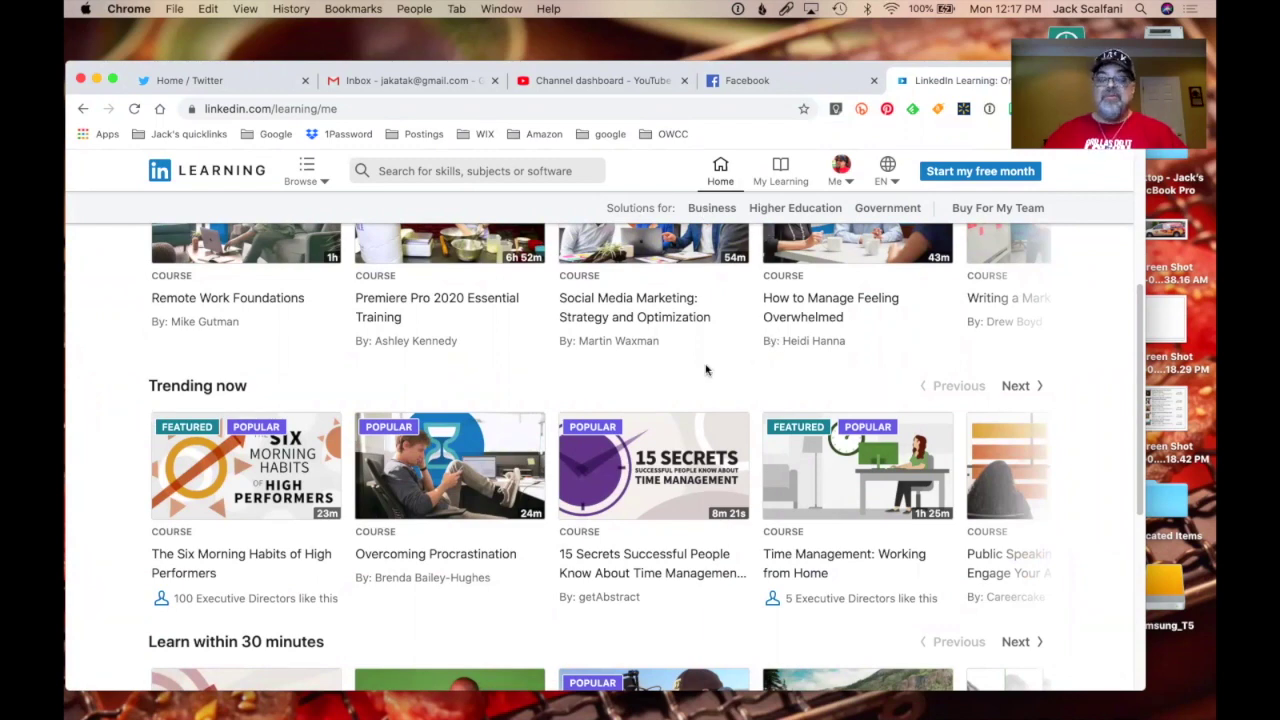
{"action": "scroll", "coordinate": [705, 370], "scroll_direction": "down", "scroll_amount": 5}
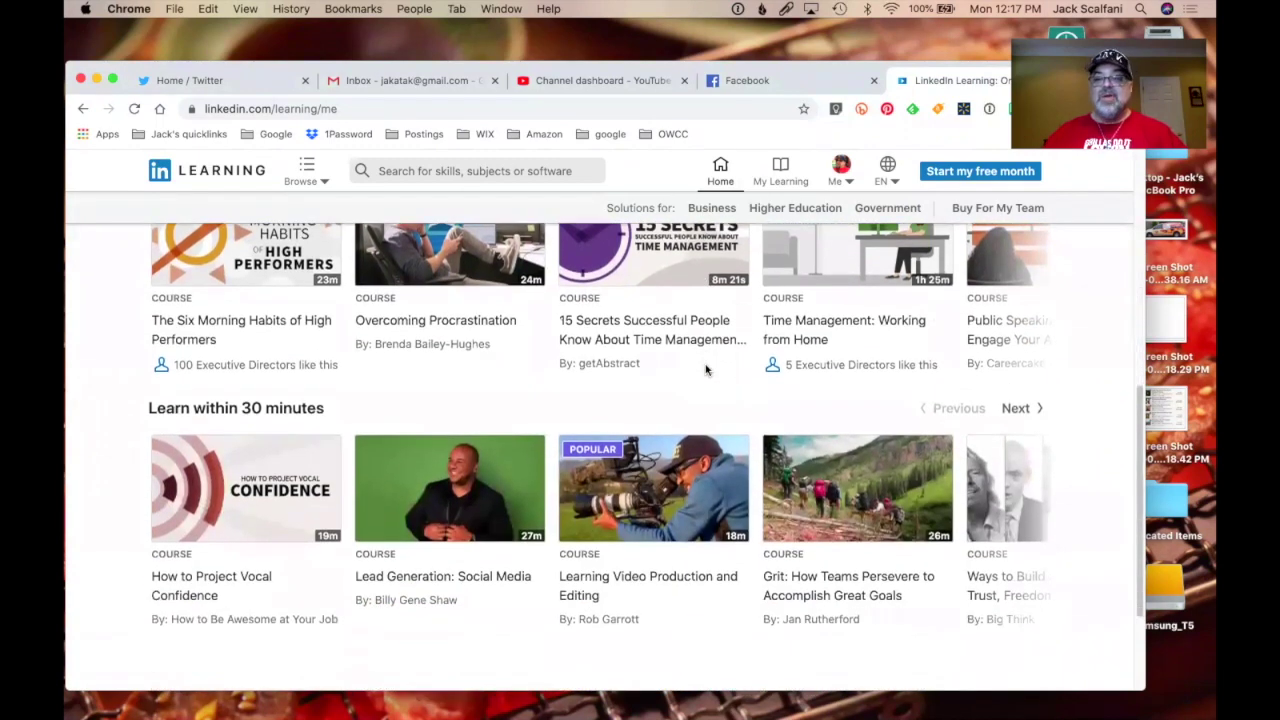
{"action": "scroll", "coordinate": [705, 370], "scroll_direction": "down", "scroll_amount": 4}
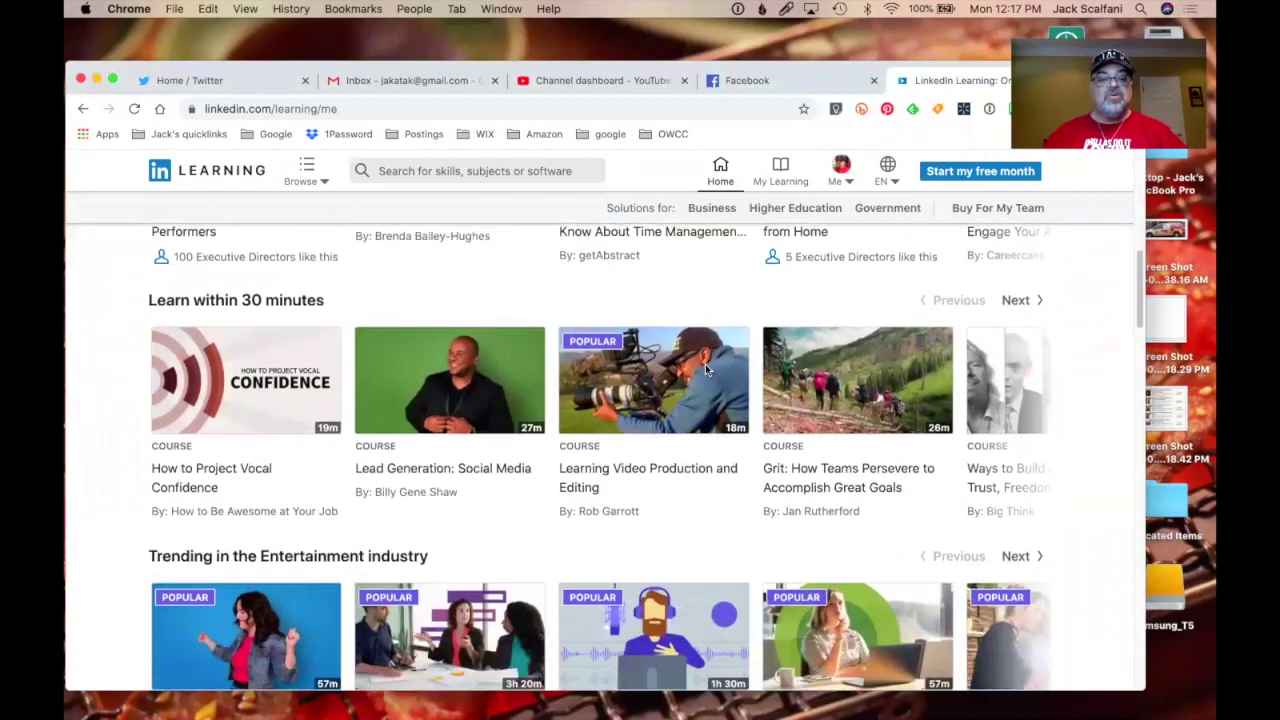
{"action": "scroll", "coordinate": [705, 369], "scroll_direction": "down", "scroll_amount": 1}
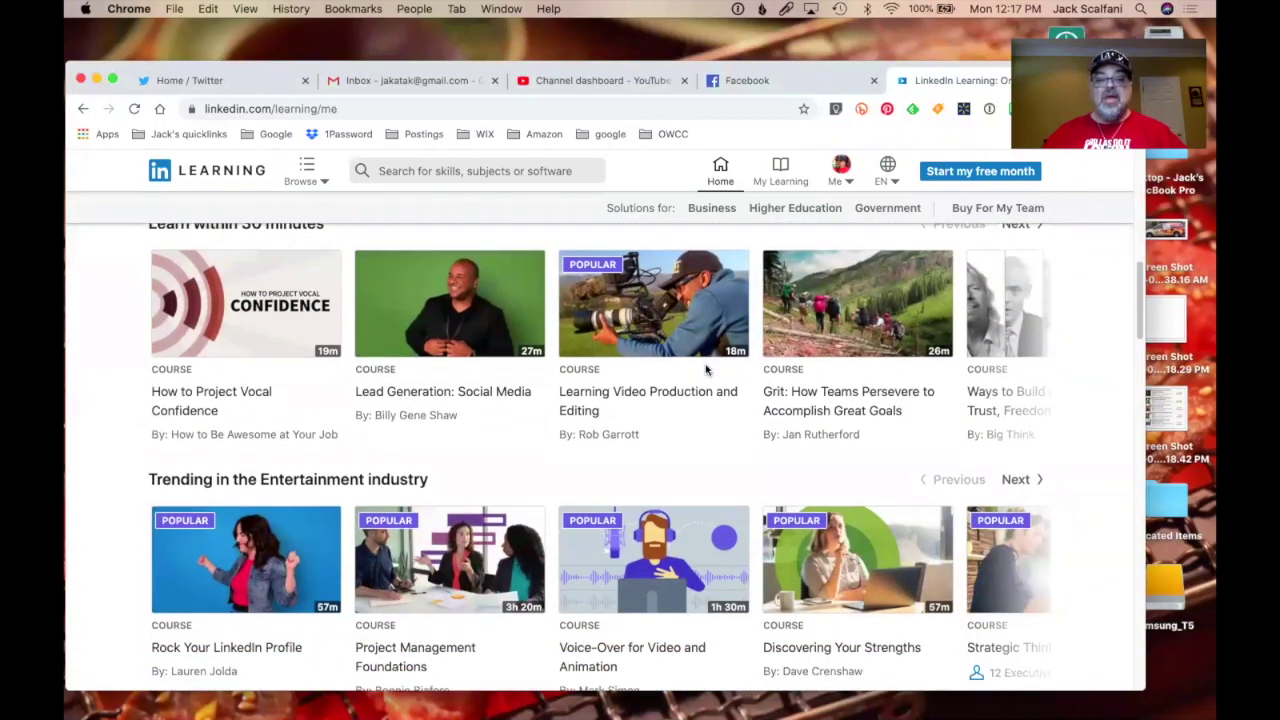
{"action": "scroll", "coordinate": [798, 283], "scroll_direction": "up", "scroll_amount": 10}
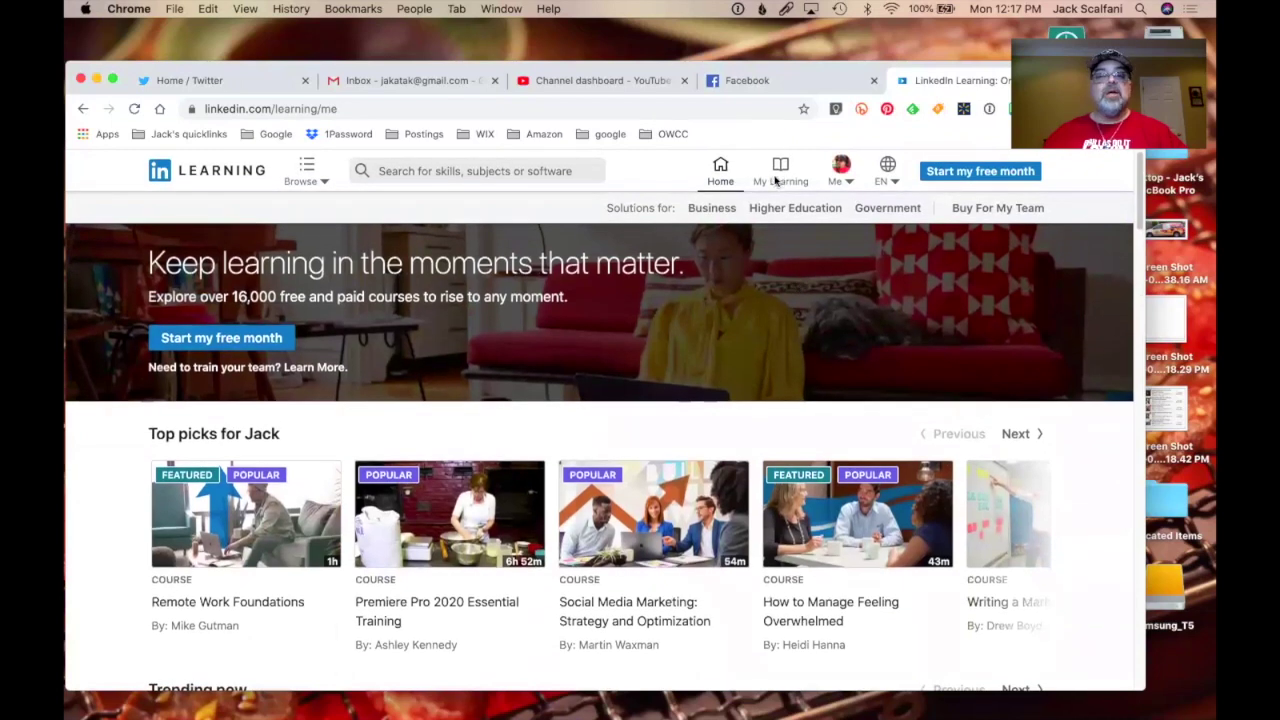
Glance at the Browse catalogue and the Buy For My Team page, then open the Start my free month plans.
{"action": "left_click", "coordinate": [316, 180]}
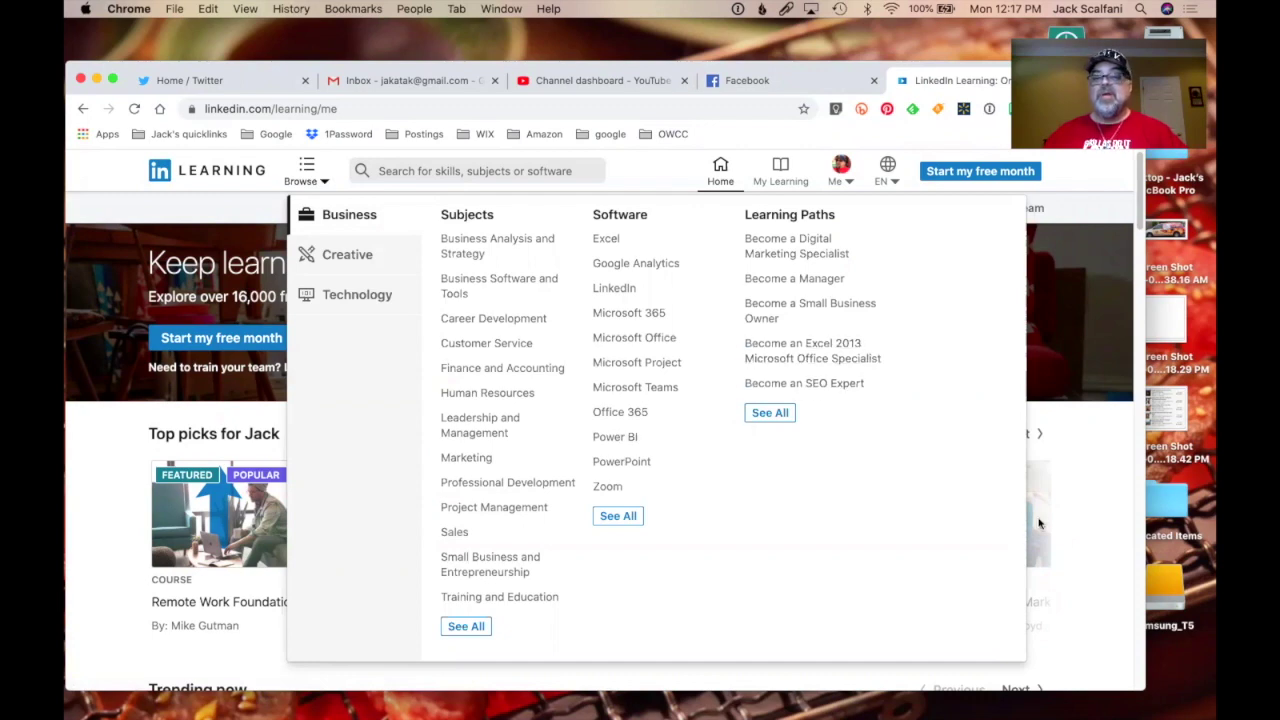
{"action": "left_click", "coordinate": [1094, 527]}
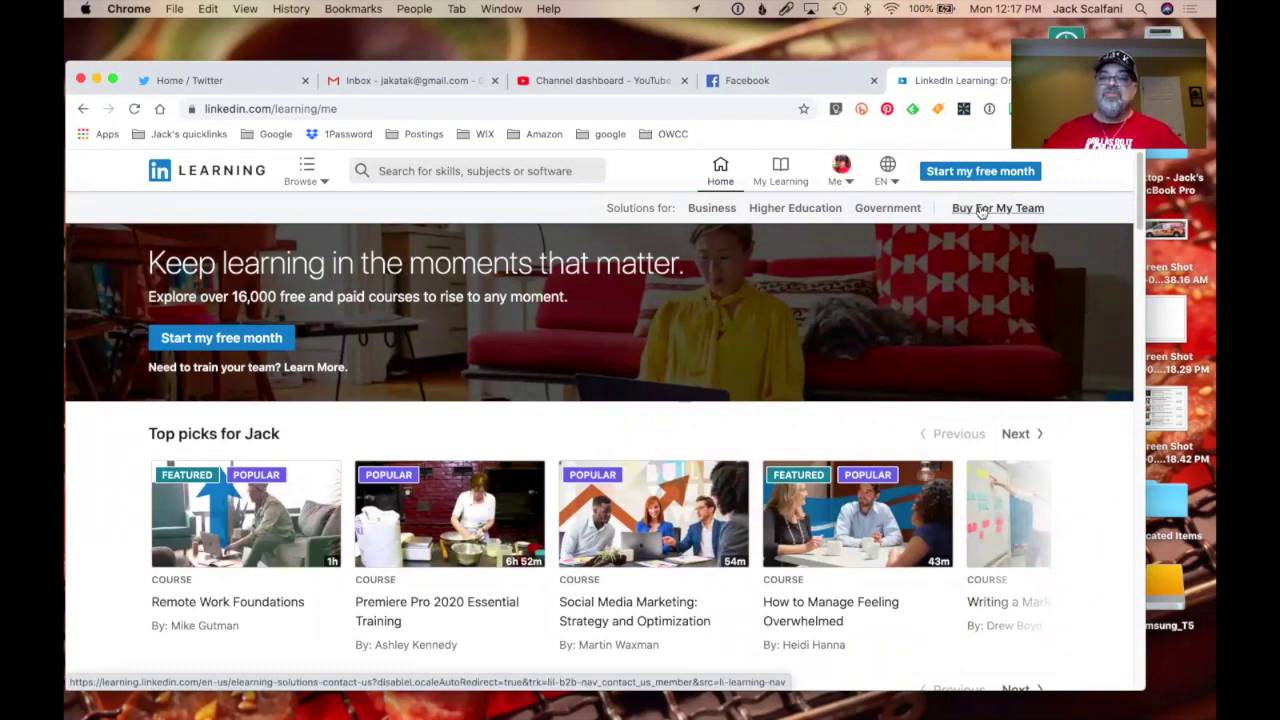
{"action": "left_click", "coordinate": [982, 210]}
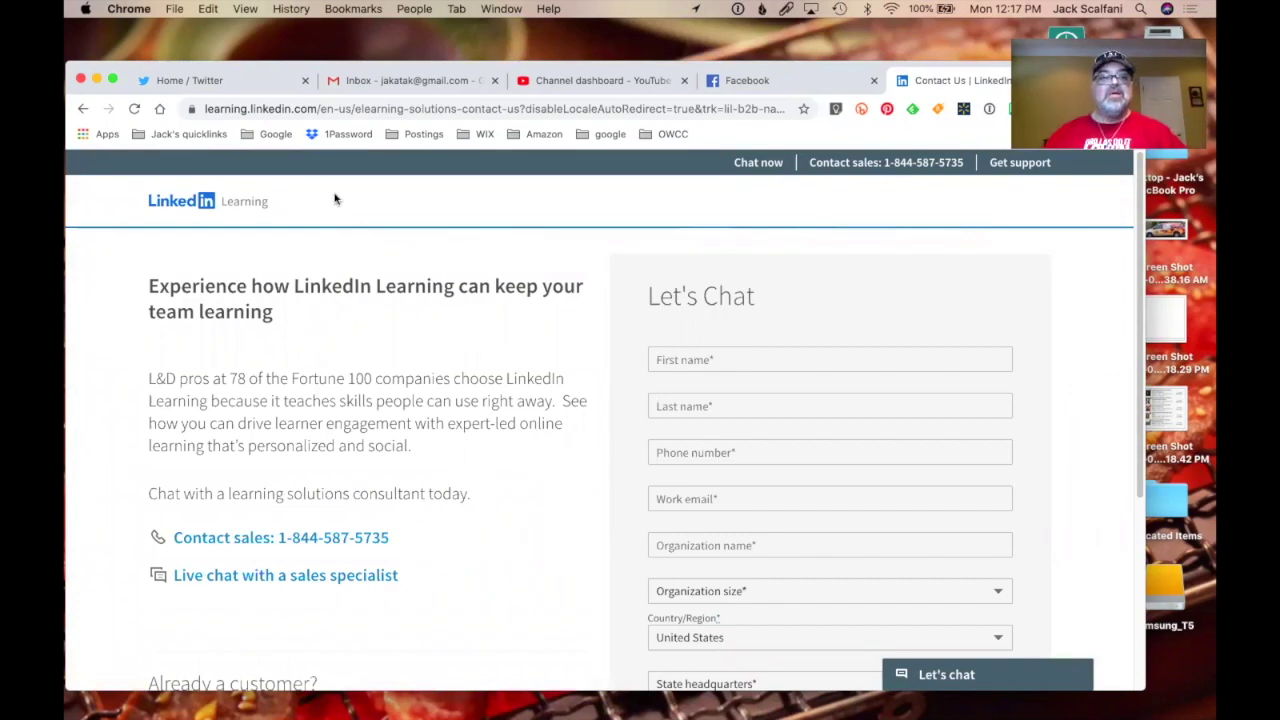
{"action": "left_click", "coordinate": [83, 108]}
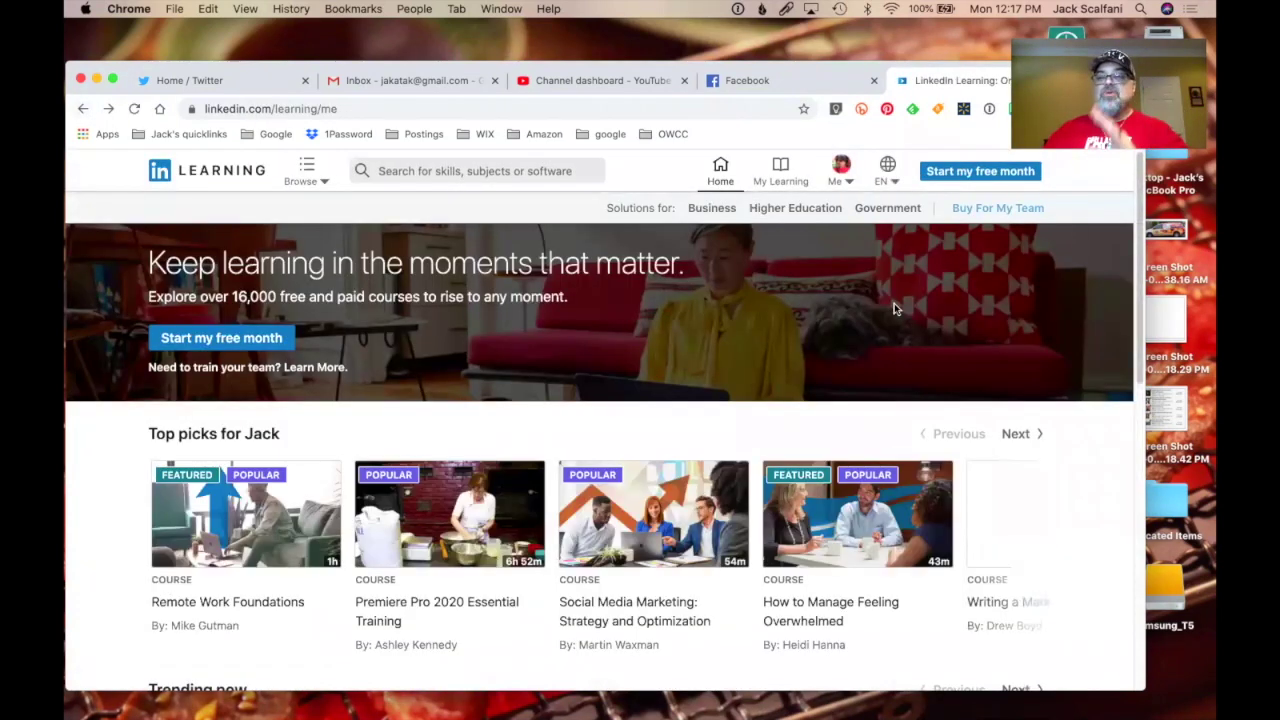
{"action": "left_click", "coordinate": [980, 172]}
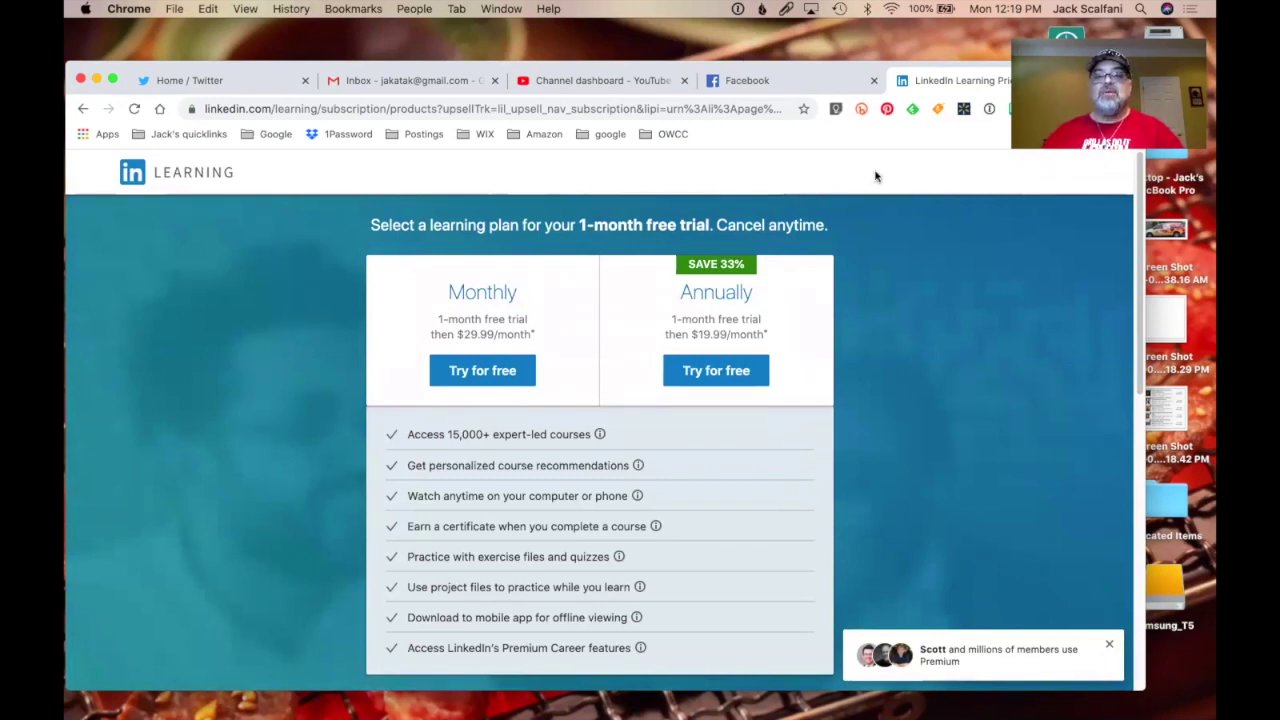
Go back from the $29.99 Monthly / $19.99 Annually trial plans to the Learning home page.
{"action": "left_click", "coordinate": [83, 110]}
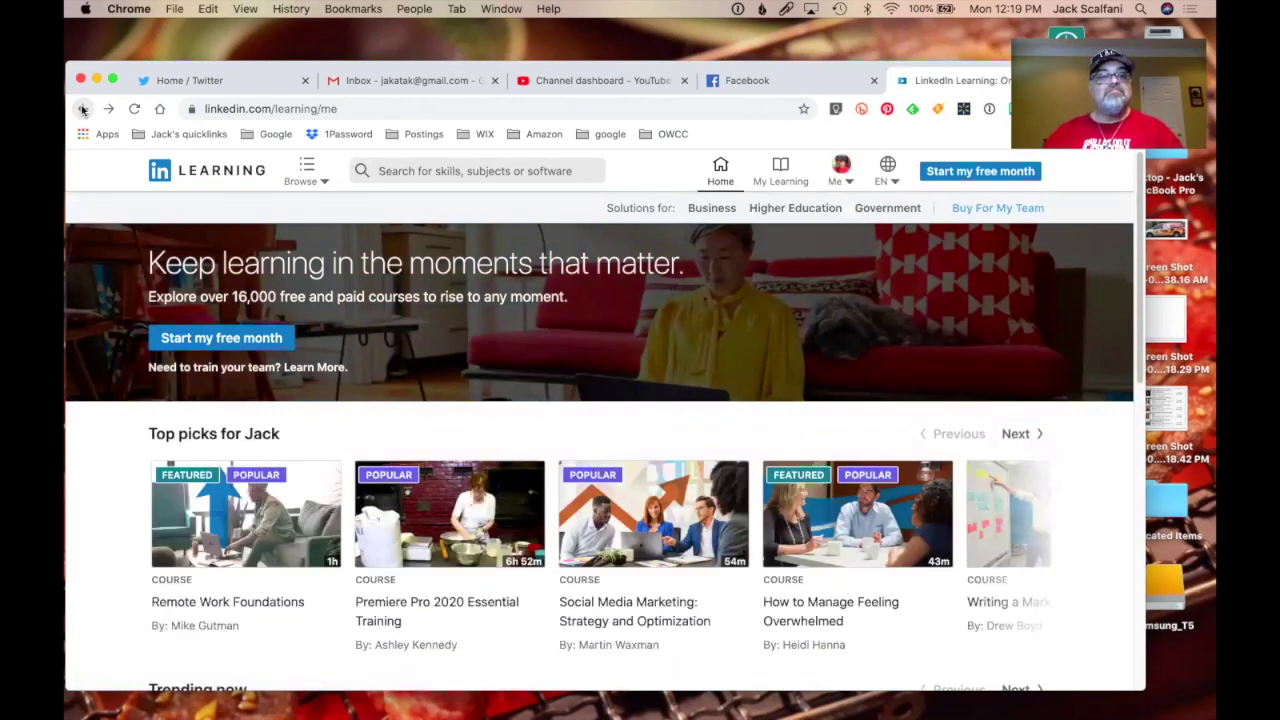
Return to the Google results for LinkedIn and use the Sign in sitelink.
{"action": "left_click", "coordinate": [83, 110]}
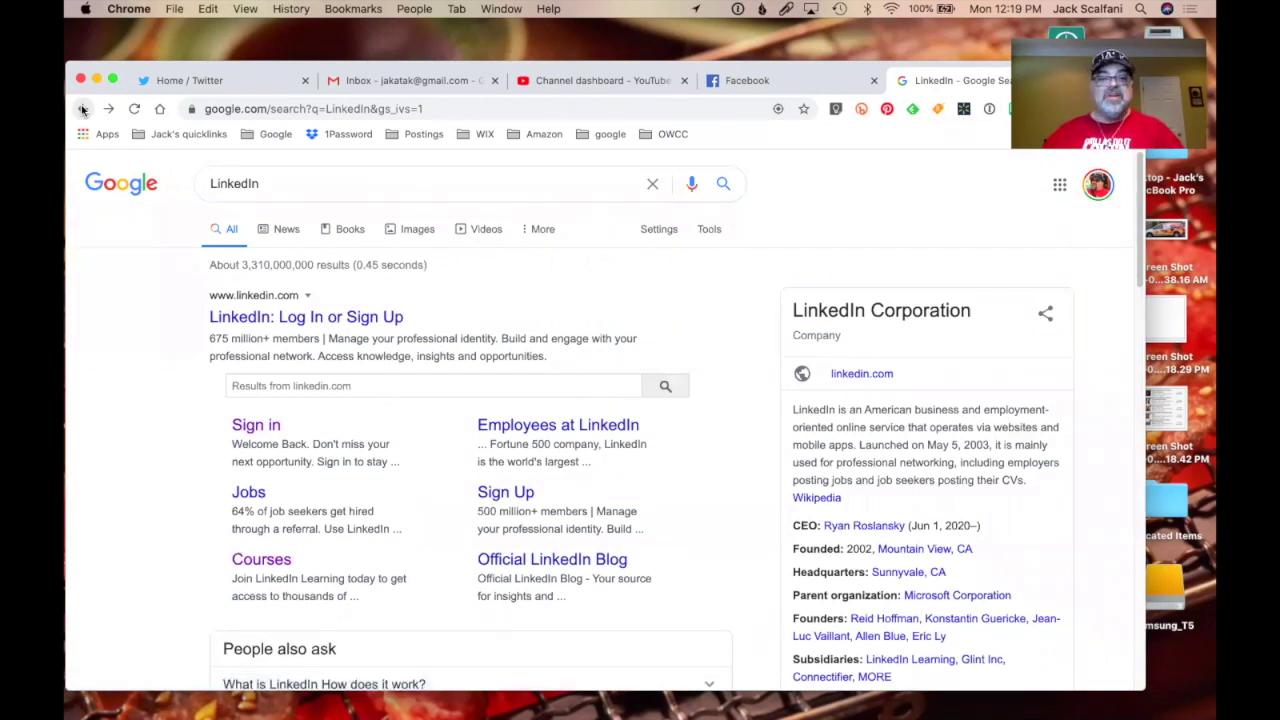
{"action": "left_click", "coordinate": [256, 426]}
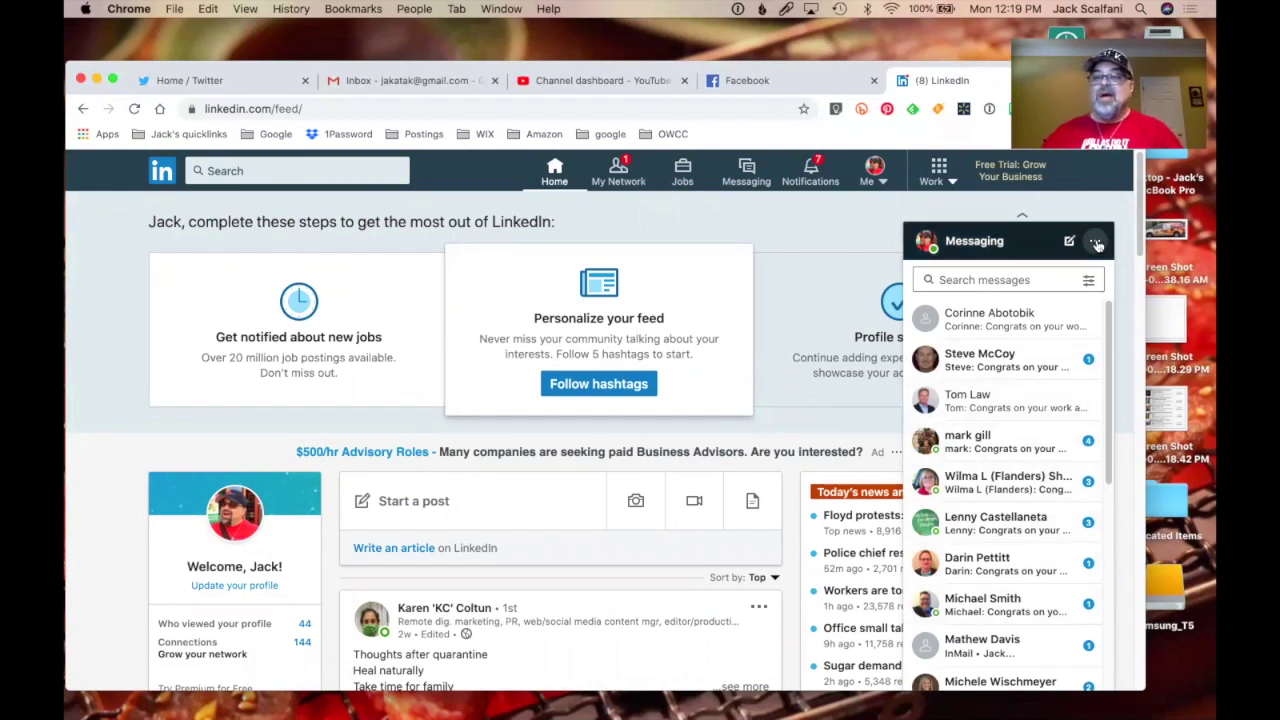
Dismiss the messaging options and collapse the messaging panel to uncover the feed.
{"action": "left_click", "coordinate": [1097, 243]}
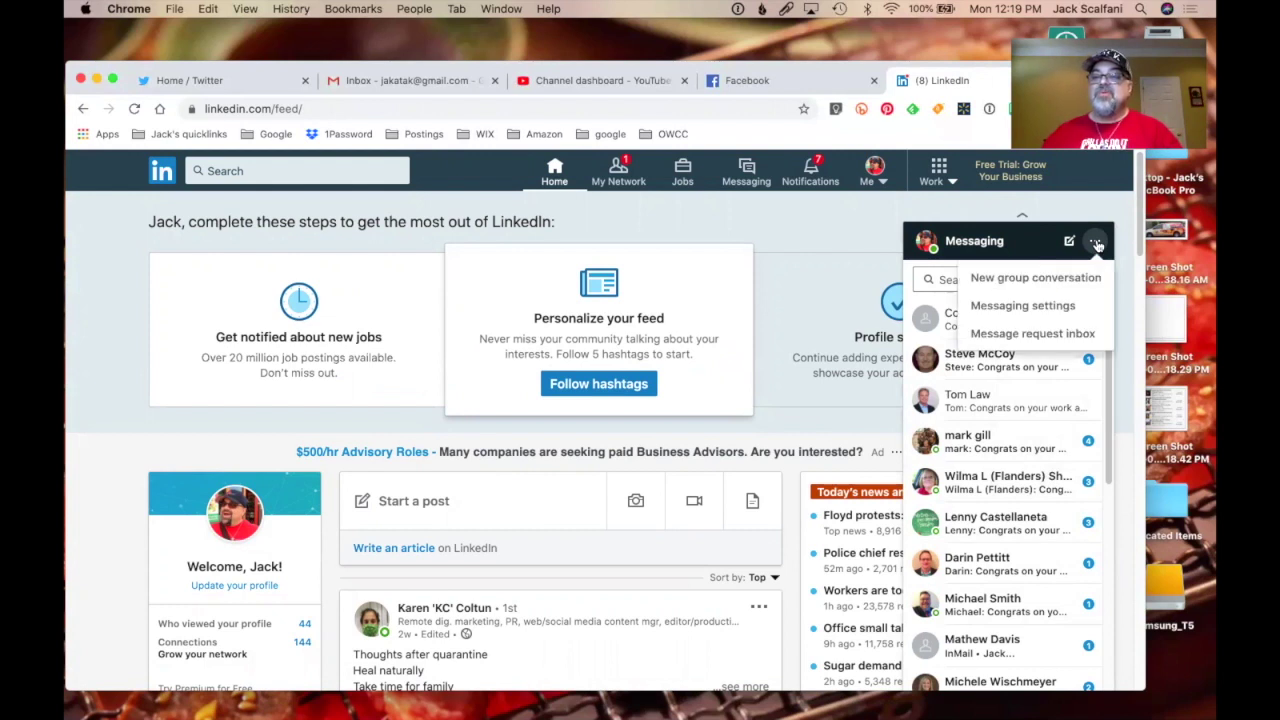
{"action": "left_click", "coordinate": [1126, 279]}
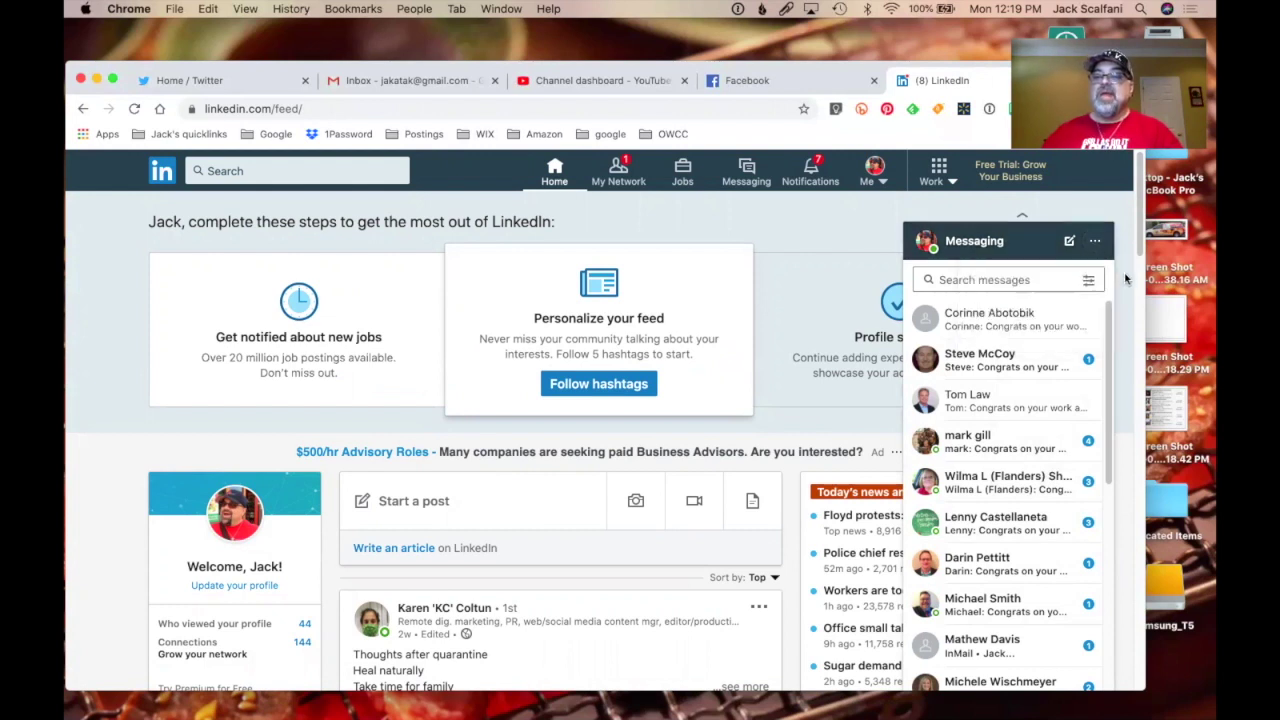
{"action": "left_click", "coordinate": [1040, 246]}
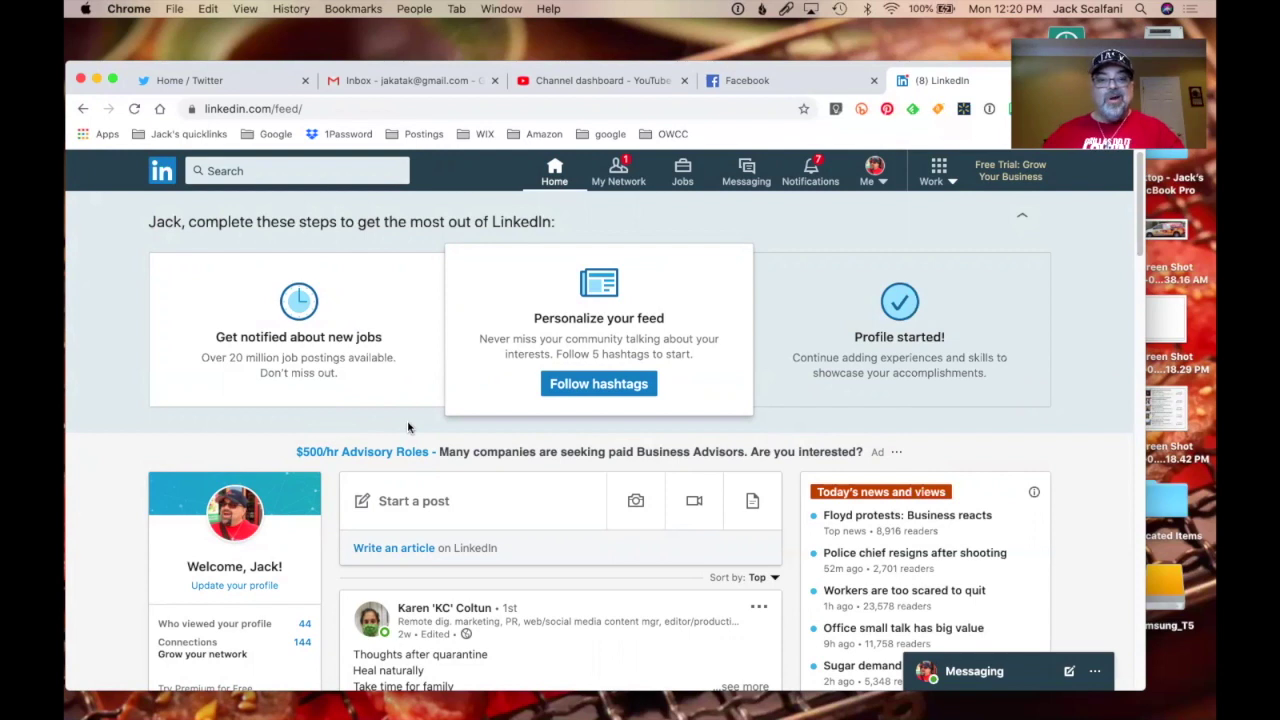
Scroll through the news headlines and connection posts, then back to the getting-started steps.
{"action": "scroll", "coordinate": [408, 427], "scroll_direction": "down", "scroll_amount": 2}
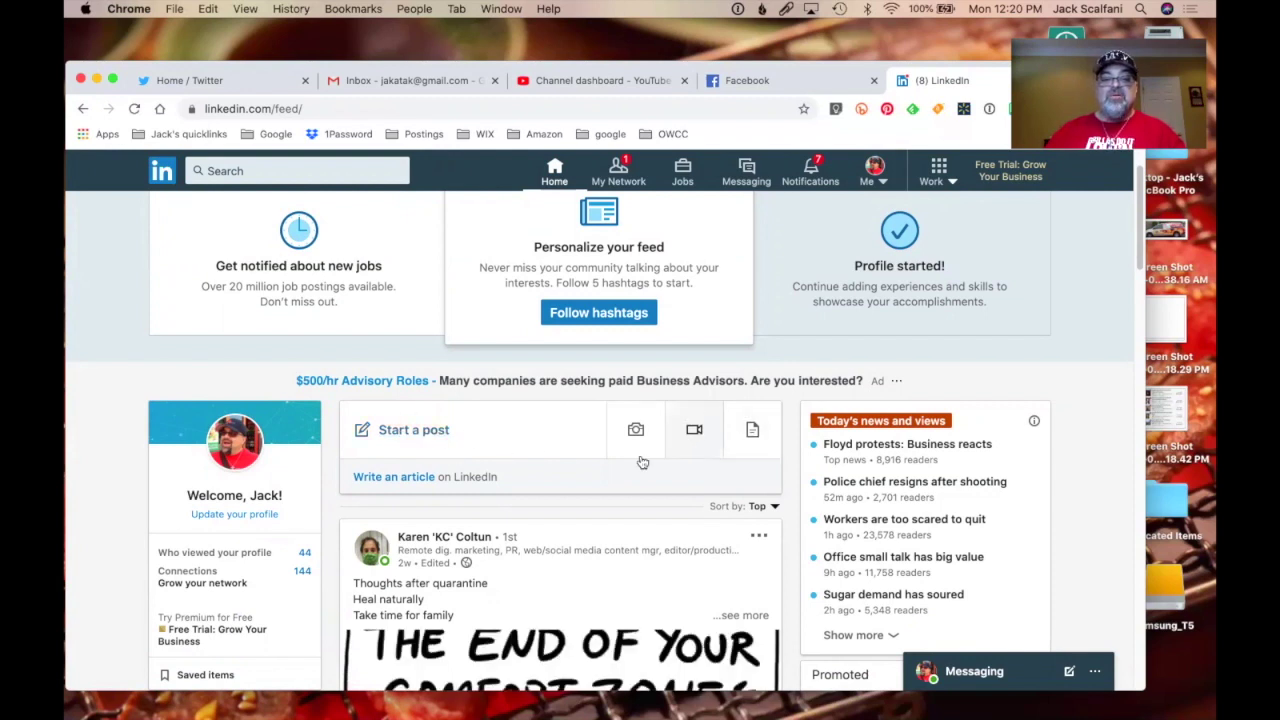
{"action": "scroll", "coordinate": [586, 470], "scroll_direction": "down", "scroll_amount": 1}
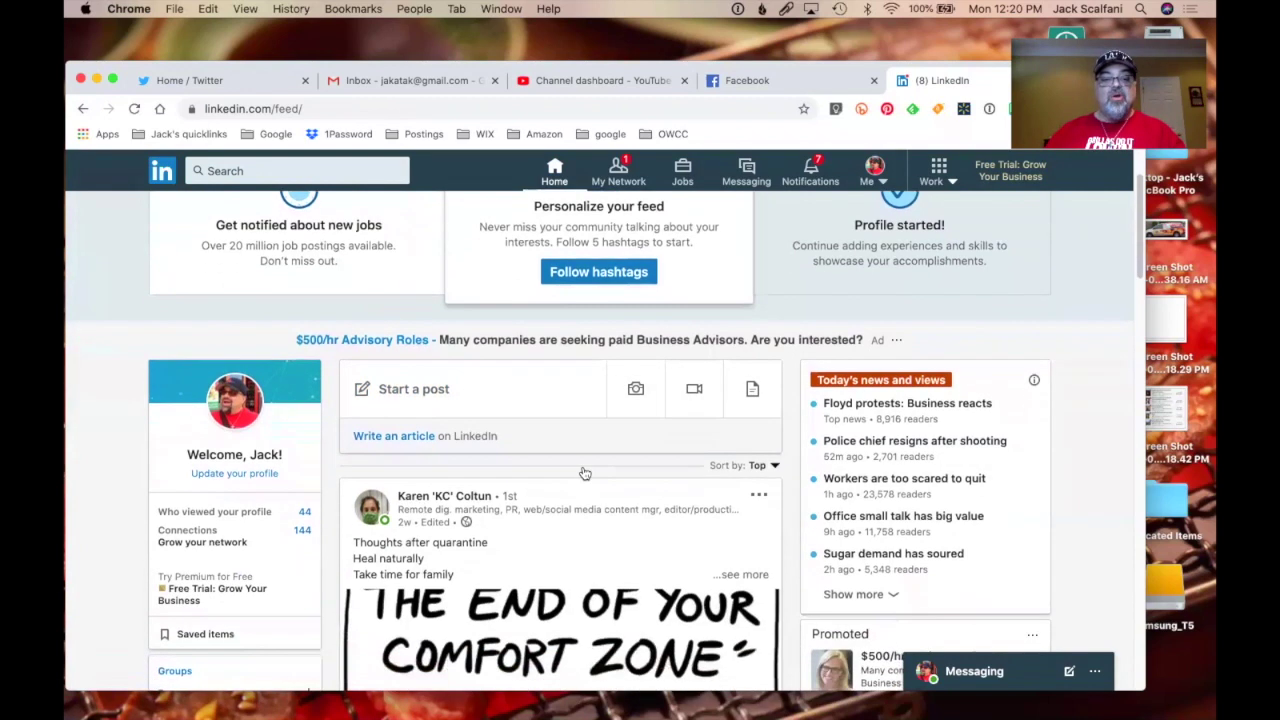
{"action": "scroll", "coordinate": [585, 473], "scroll_direction": "down", "scroll_amount": 2}
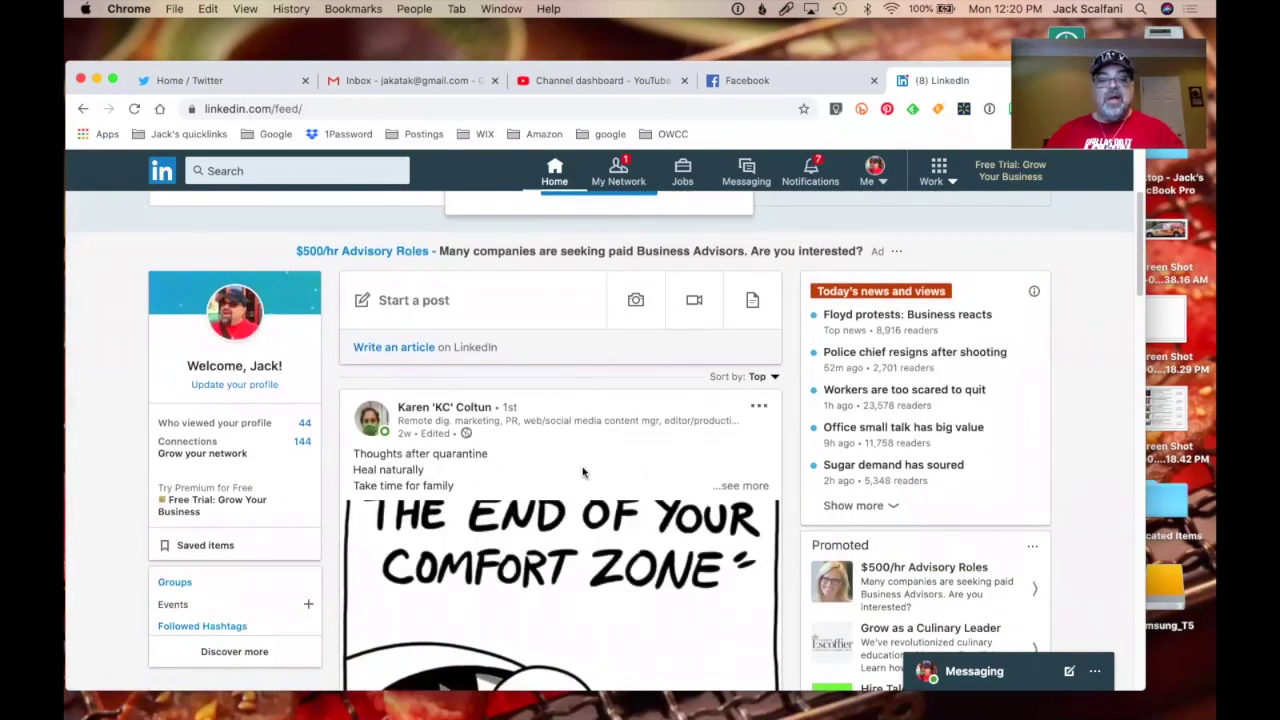
{"action": "scroll", "coordinate": [583, 472], "scroll_direction": "down", "scroll_amount": 7}
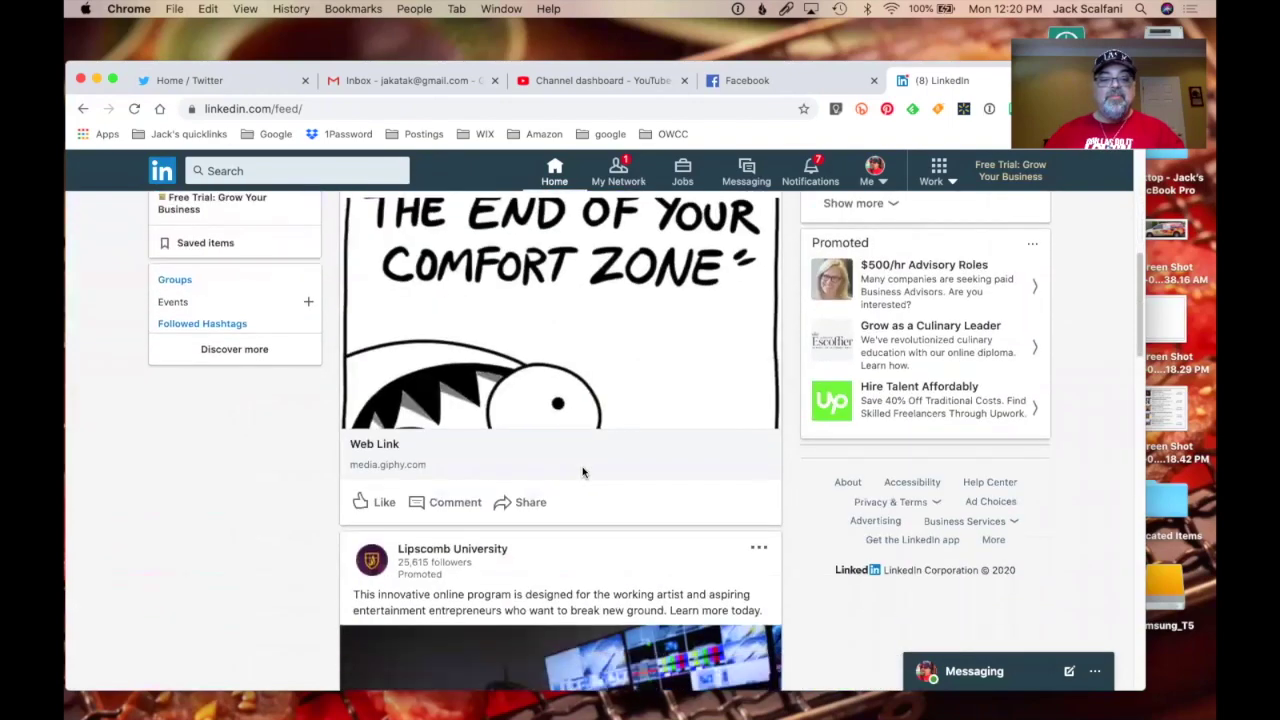
{"action": "scroll", "coordinate": [583, 473], "scroll_direction": "down", "scroll_amount": 8}
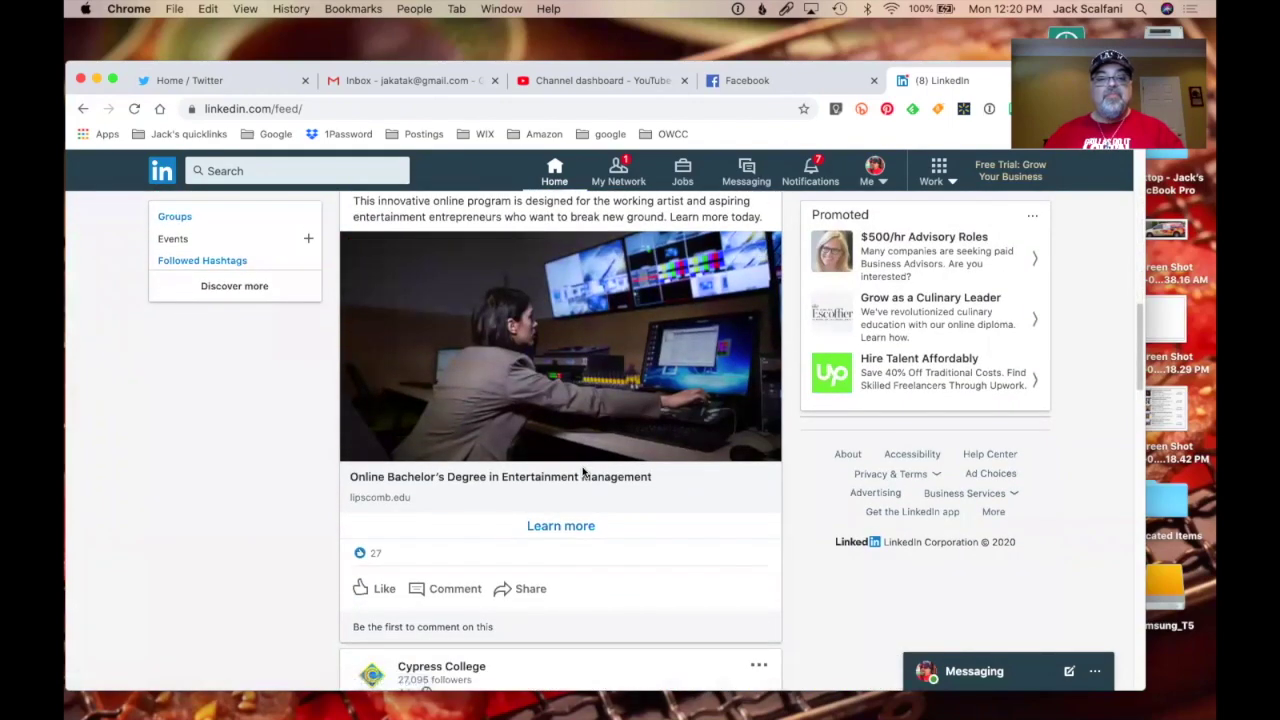
{"action": "scroll", "coordinate": [583, 472], "scroll_direction": "down", "scroll_amount": 3}
{"action": "scroll", "coordinate": [583, 472], "scroll_direction": "up", "scroll_amount": 11}
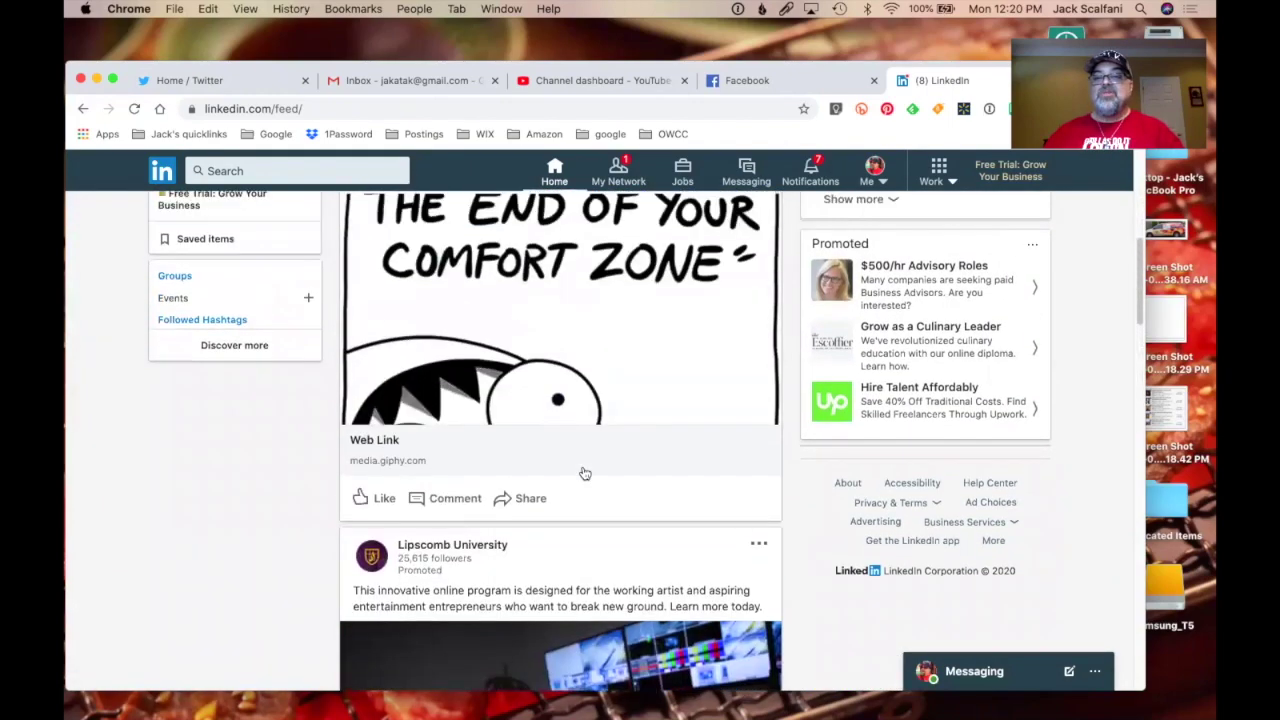
{"action": "scroll", "coordinate": [583, 472], "scroll_direction": "up", "scroll_amount": 15}
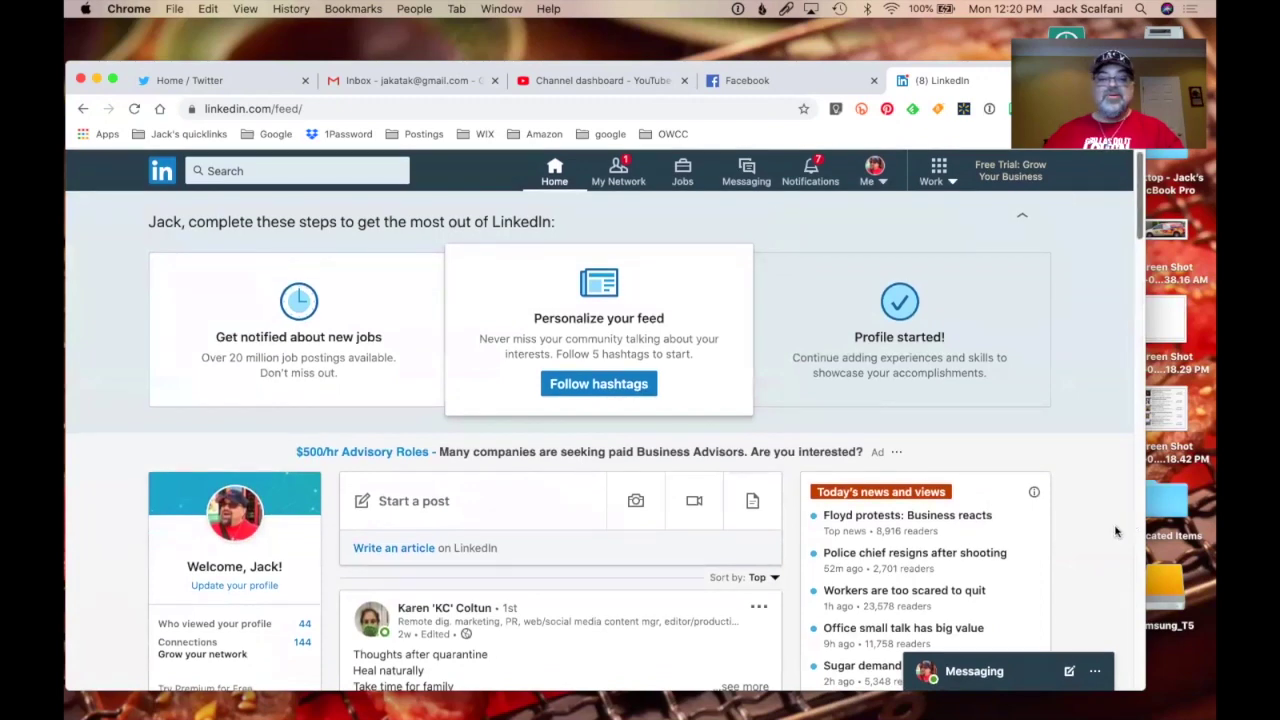
{"action": "scroll", "coordinate": [1088, 548], "scroll_direction": "down", "scroll_amount": 2}
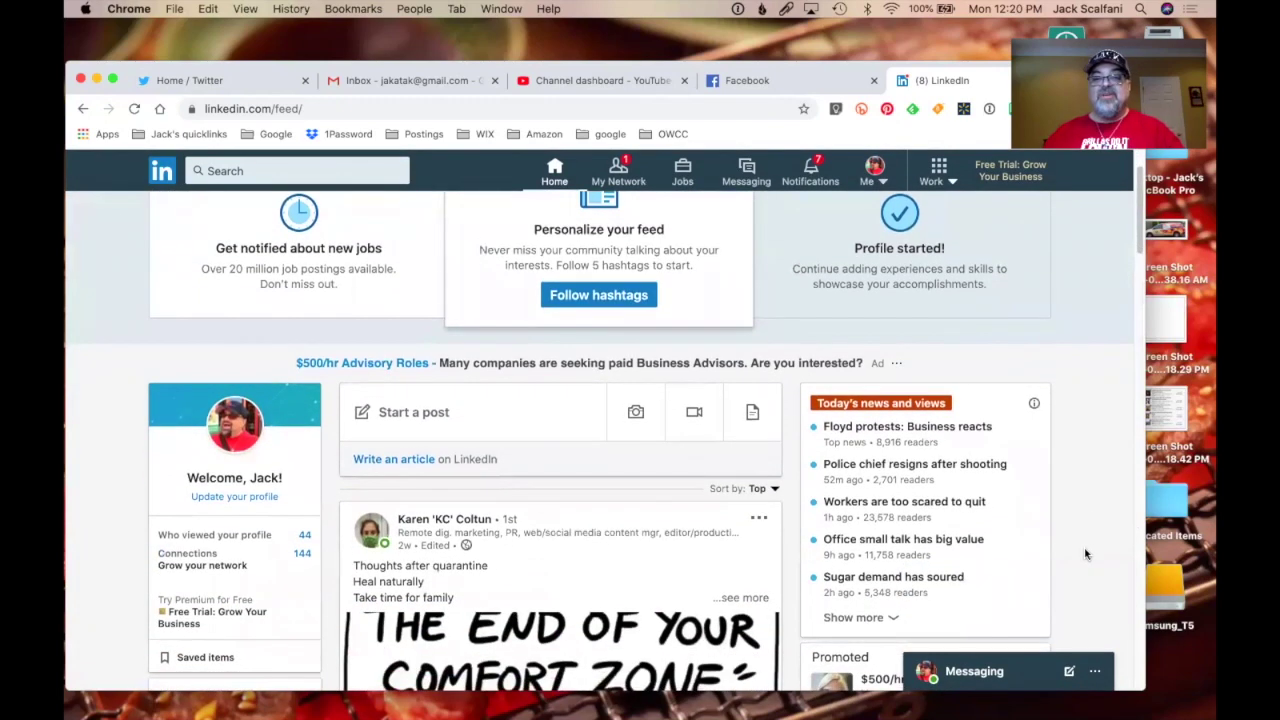
{"action": "scroll", "coordinate": [1086, 553], "scroll_direction": "up", "scroll_amount": 2}
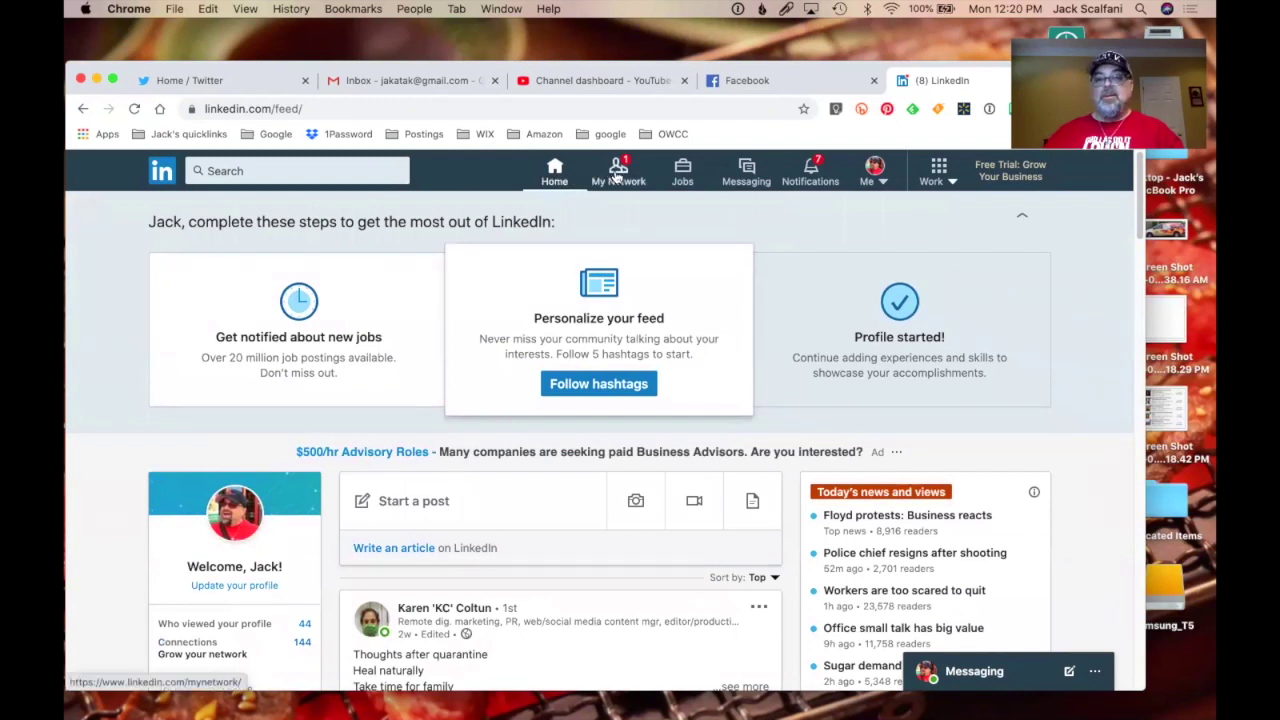
In My Network, accept the third pending invitation, bringing connections to 145.
{"action": "left_click", "coordinate": [618, 175]}
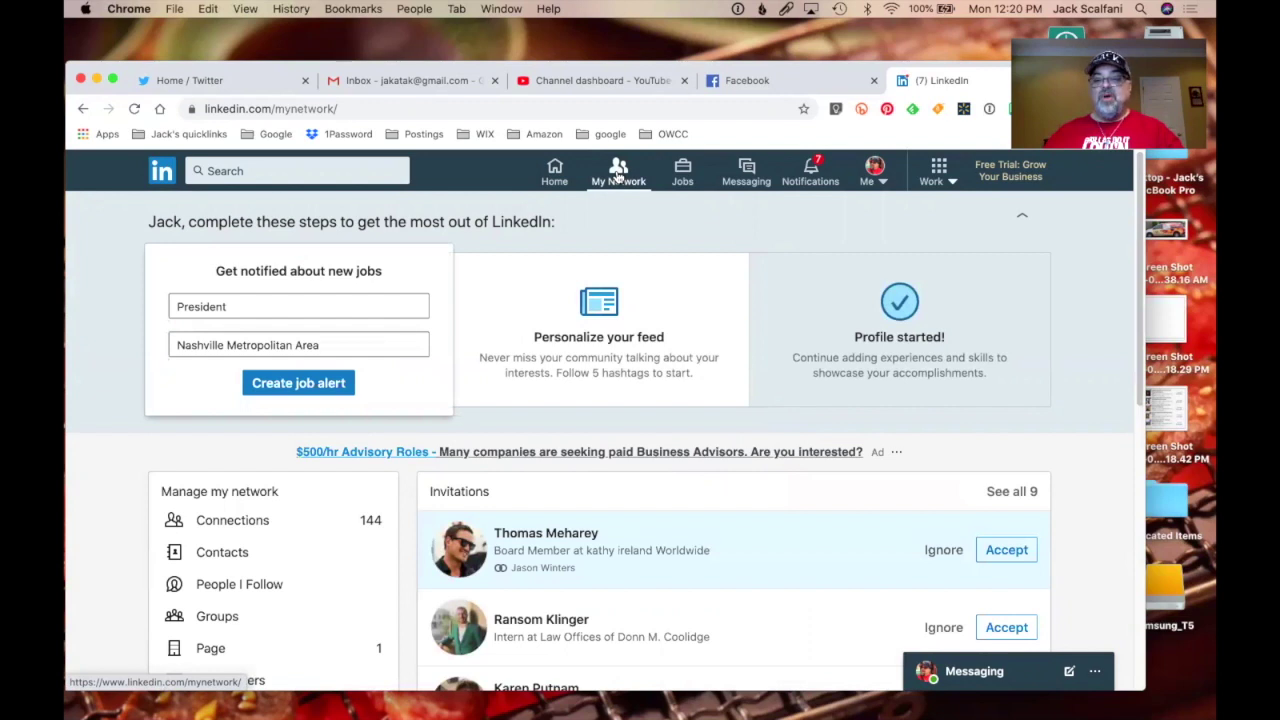
{"action": "scroll", "coordinate": [1080, 453], "scroll_direction": "down", "scroll_amount": 3}
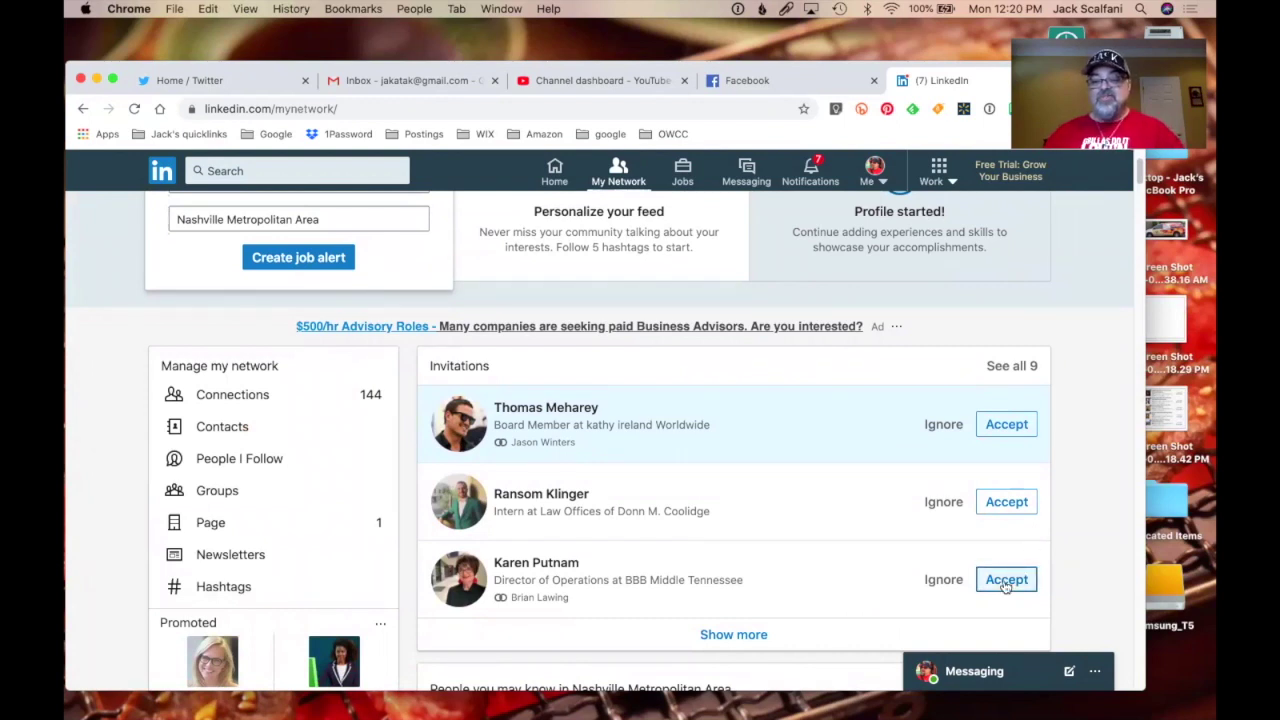
{"action": "left_click", "coordinate": [1005, 580]}
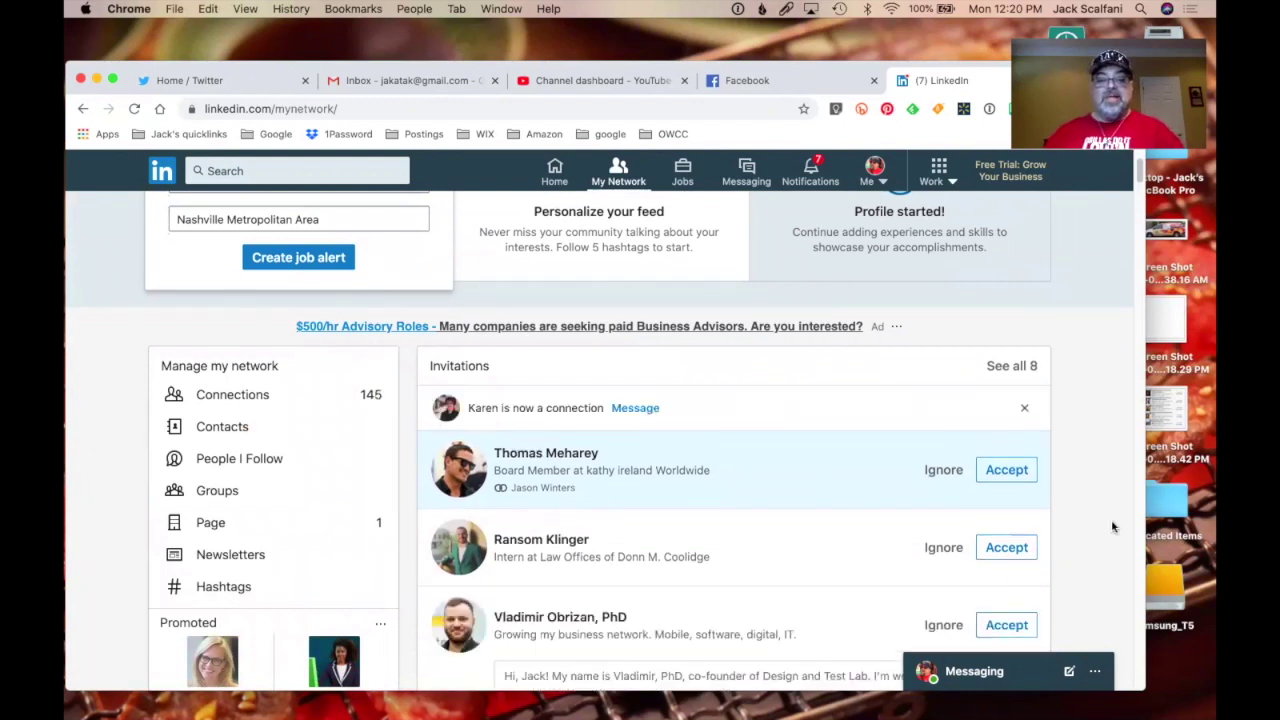
Ignore the pending invitation that came with a message.
{"action": "scroll", "coordinate": [1110, 530], "scroll_direction": "down", "scroll_amount": 2}
{"action": "scroll", "coordinate": [1112, 527], "scroll_direction": "down", "scroll_amount": 1}
{"action": "scroll", "coordinate": [1112, 527], "scroll_direction": "up", "scroll_amount": 1}
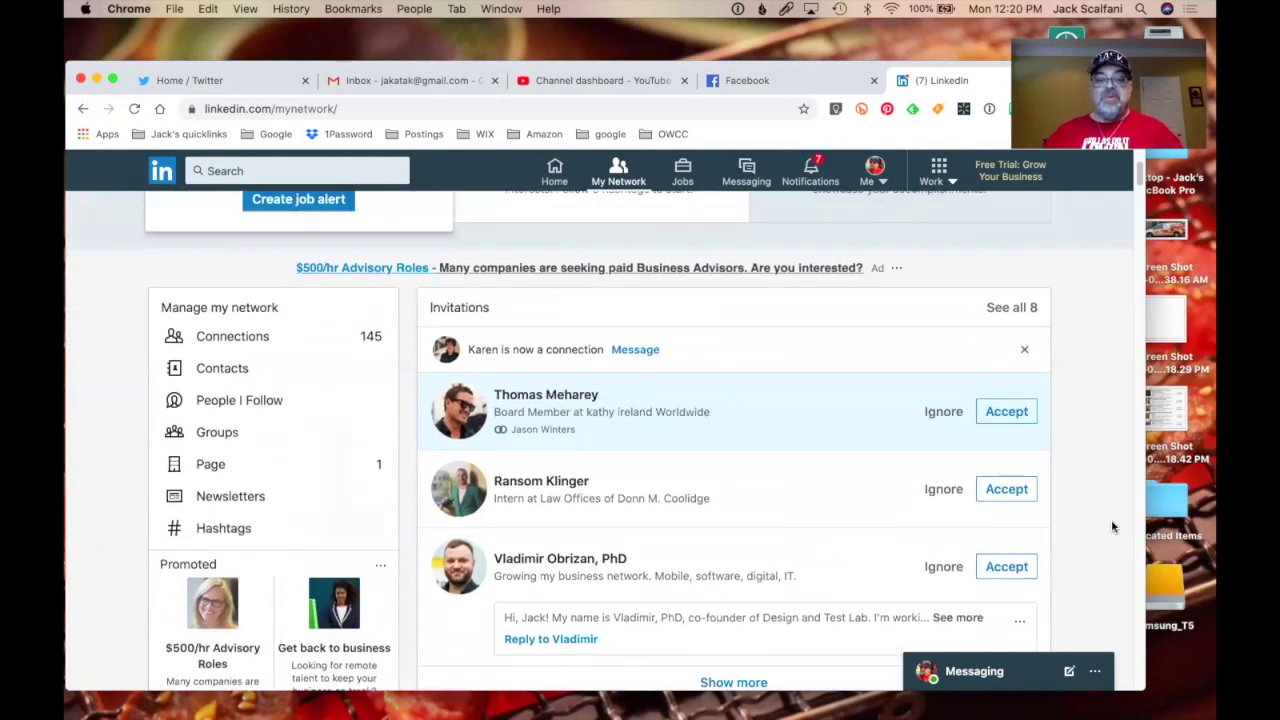
{"action": "scroll", "coordinate": [1112, 525], "scroll_direction": "down", "scroll_amount": 2}
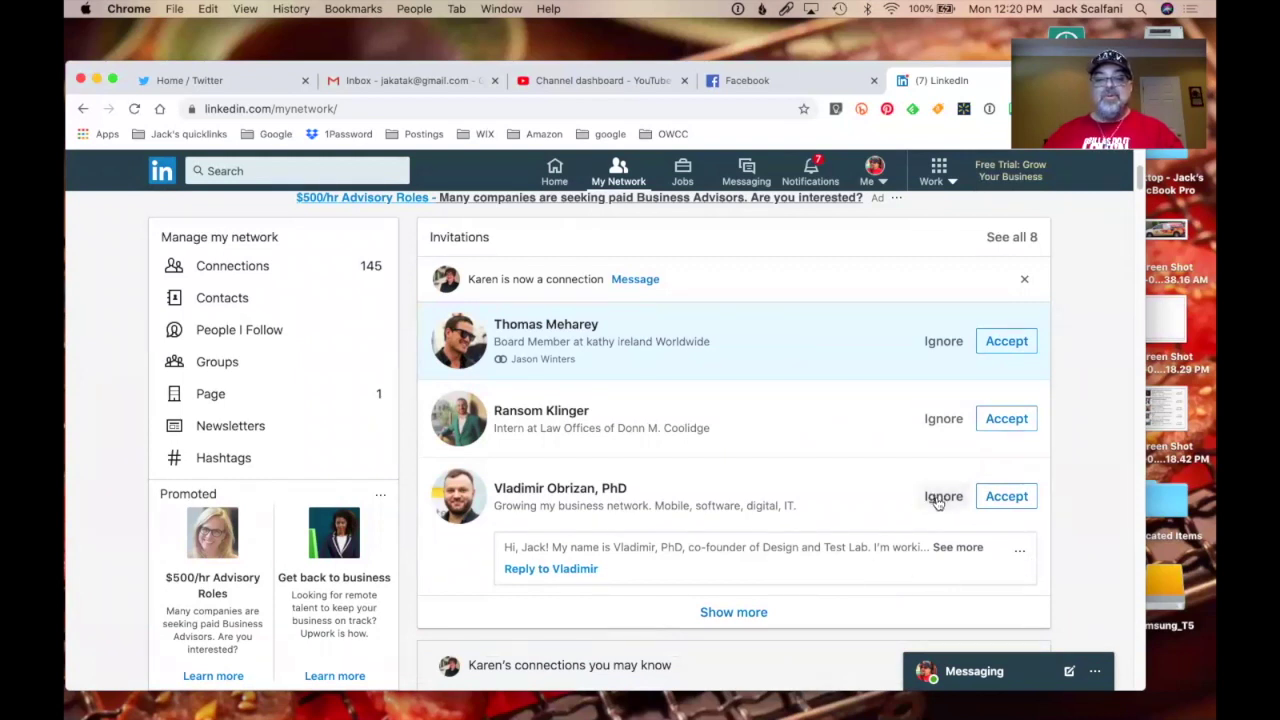
{"action": "left_click", "coordinate": [940, 497]}
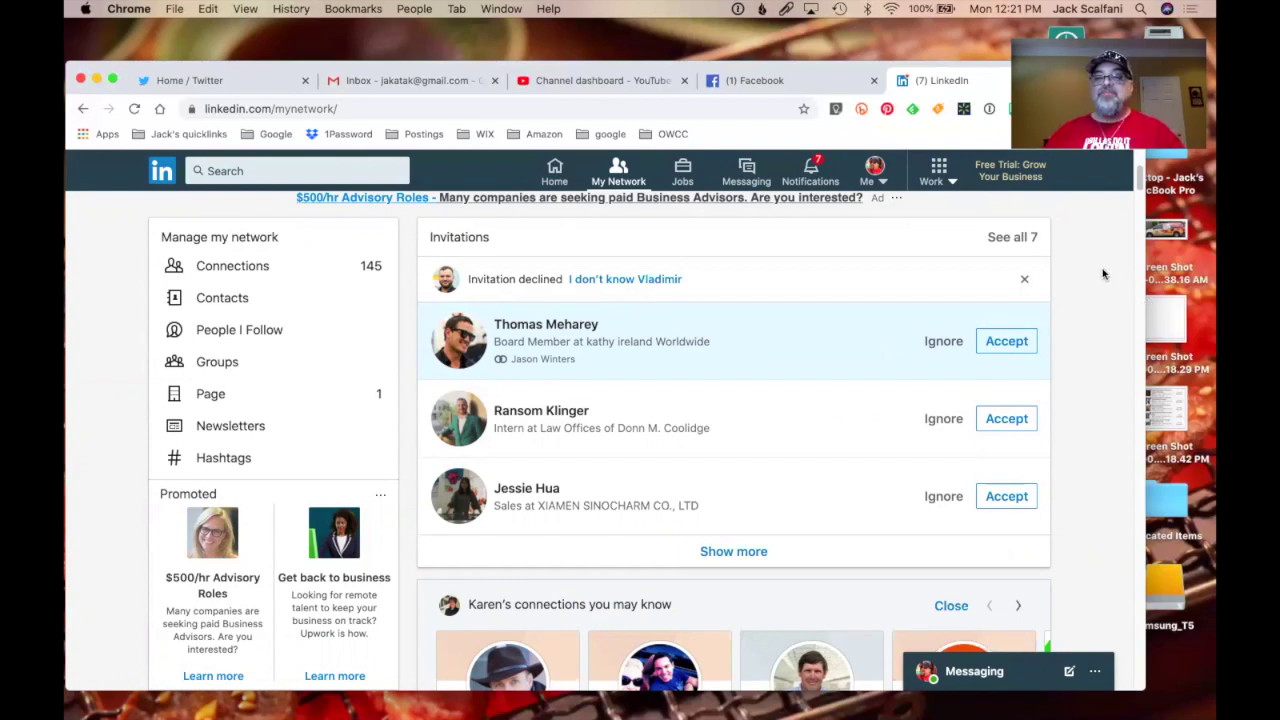
{"action": "scroll", "coordinate": [1079, 247], "scroll_direction": "up", "scroll_amount": 2}
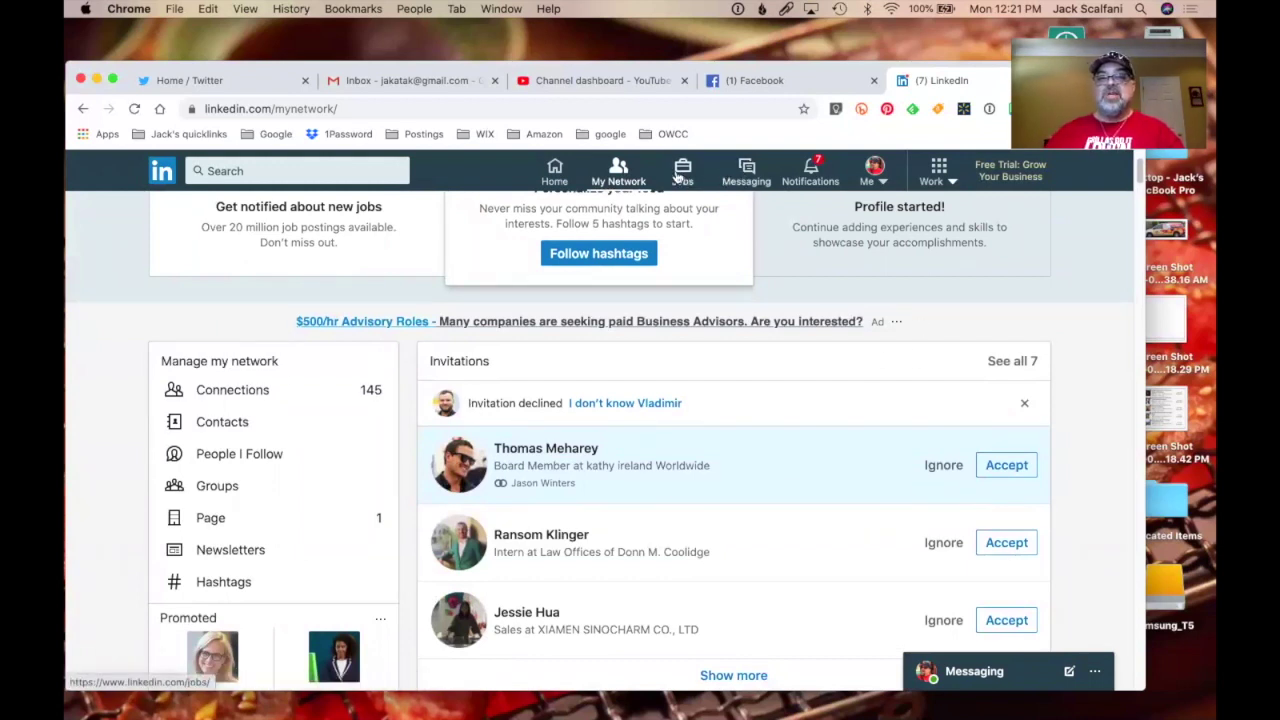
Open Jobs and scroll through the Tennessee 'Based on your profile' job recommendations.
{"action": "left_click", "coordinate": [681, 172]}
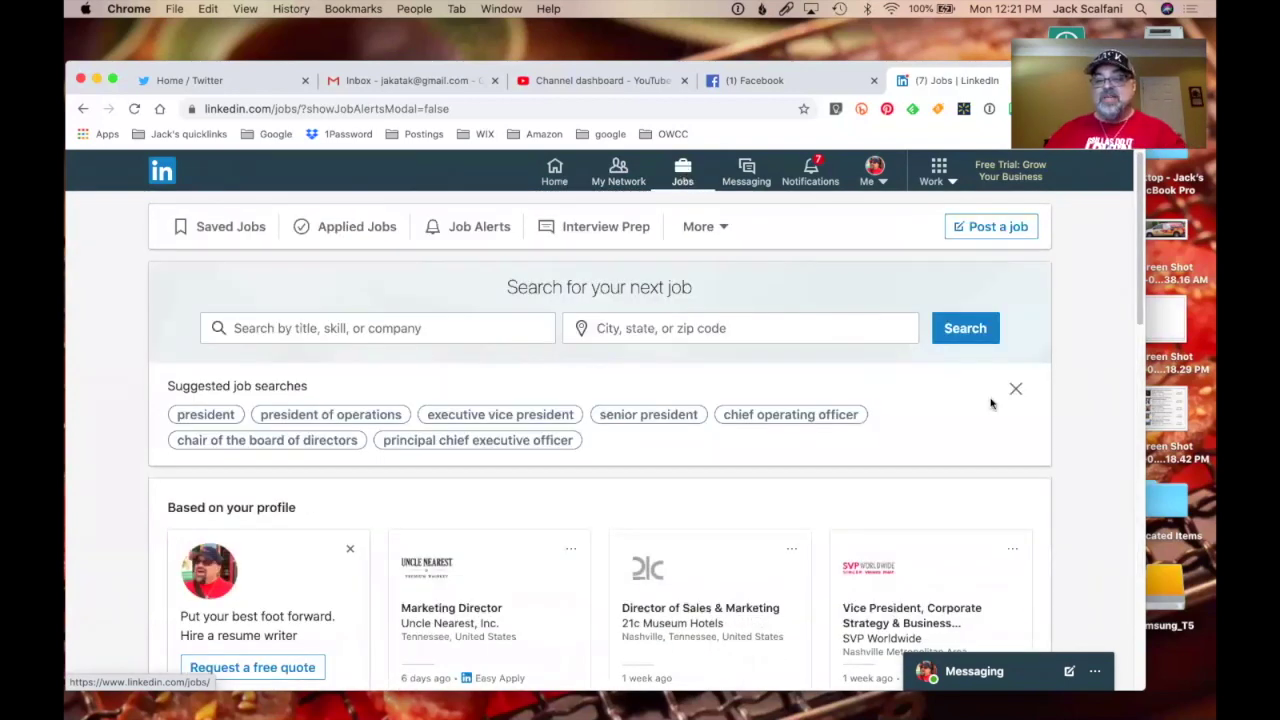
{"action": "scroll", "coordinate": [1096, 504], "scroll_direction": "down", "scroll_amount": 10}
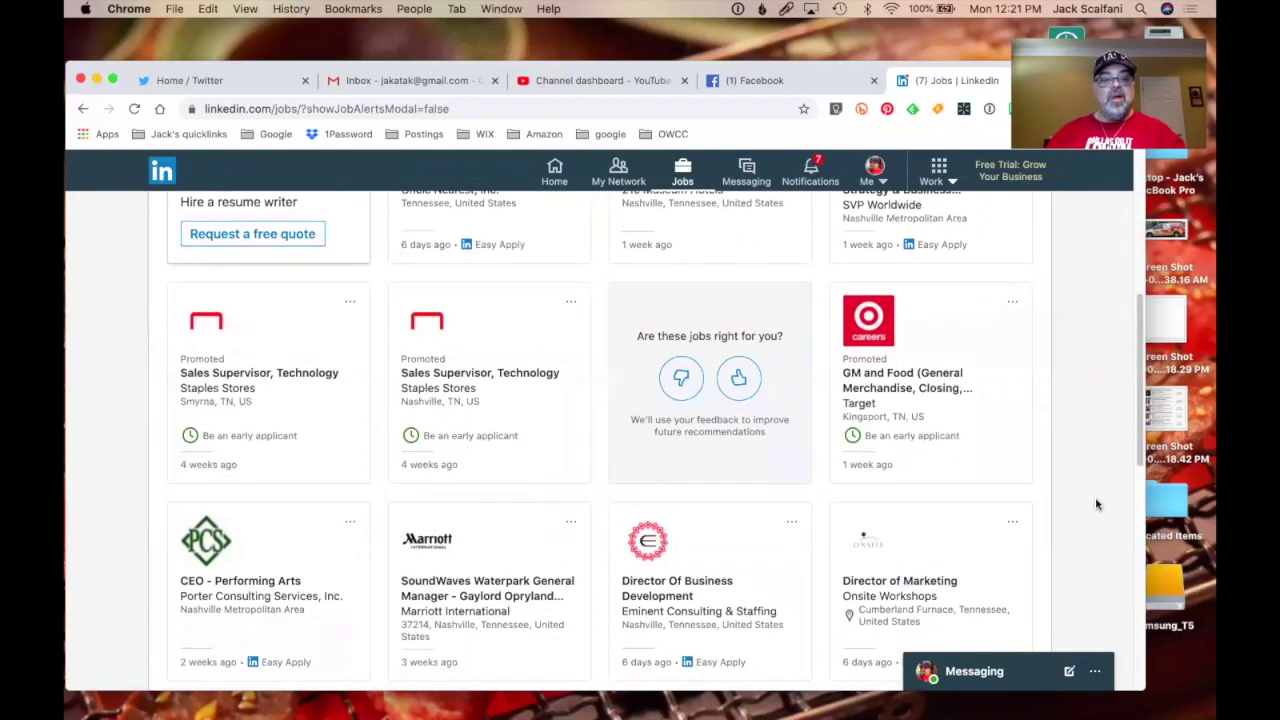
{"action": "scroll", "coordinate": [1096, 504], "scroll_direction": "down", "scroll_amount": 7}
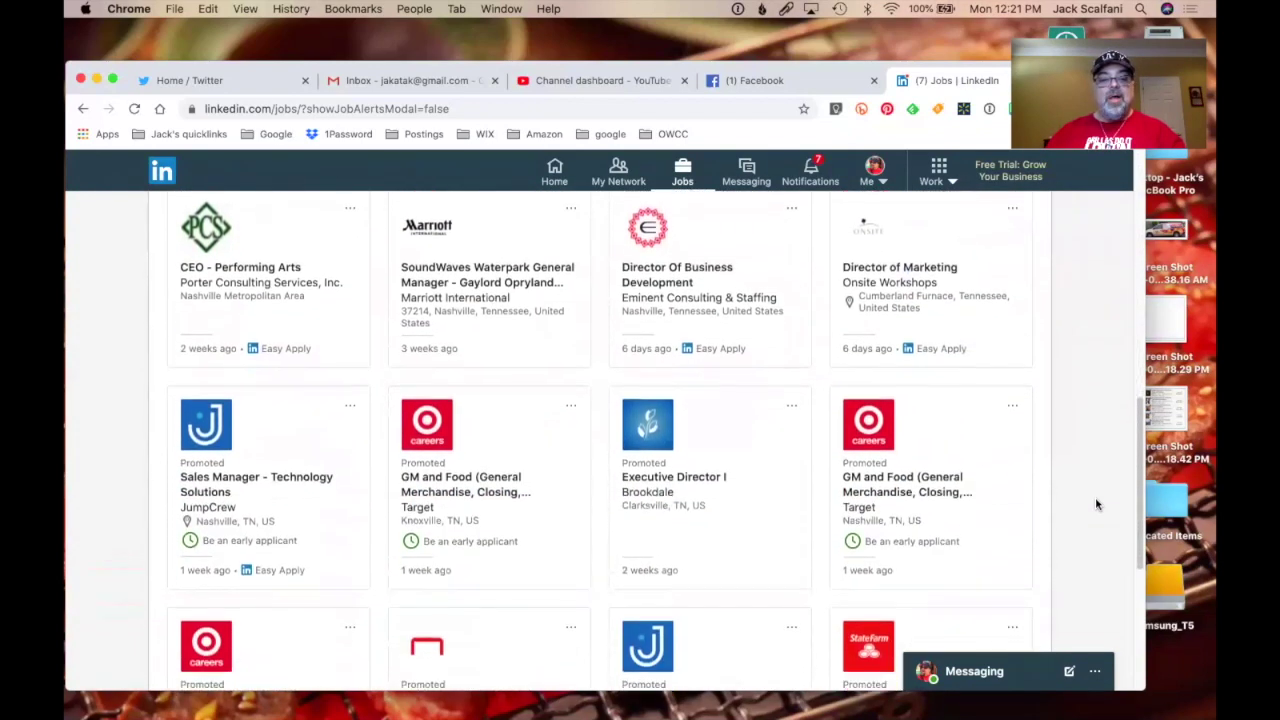
{"action": "scroll", "coordinate": [1095, 504], "scroll_direction": "down", "scroll_amount": 2}
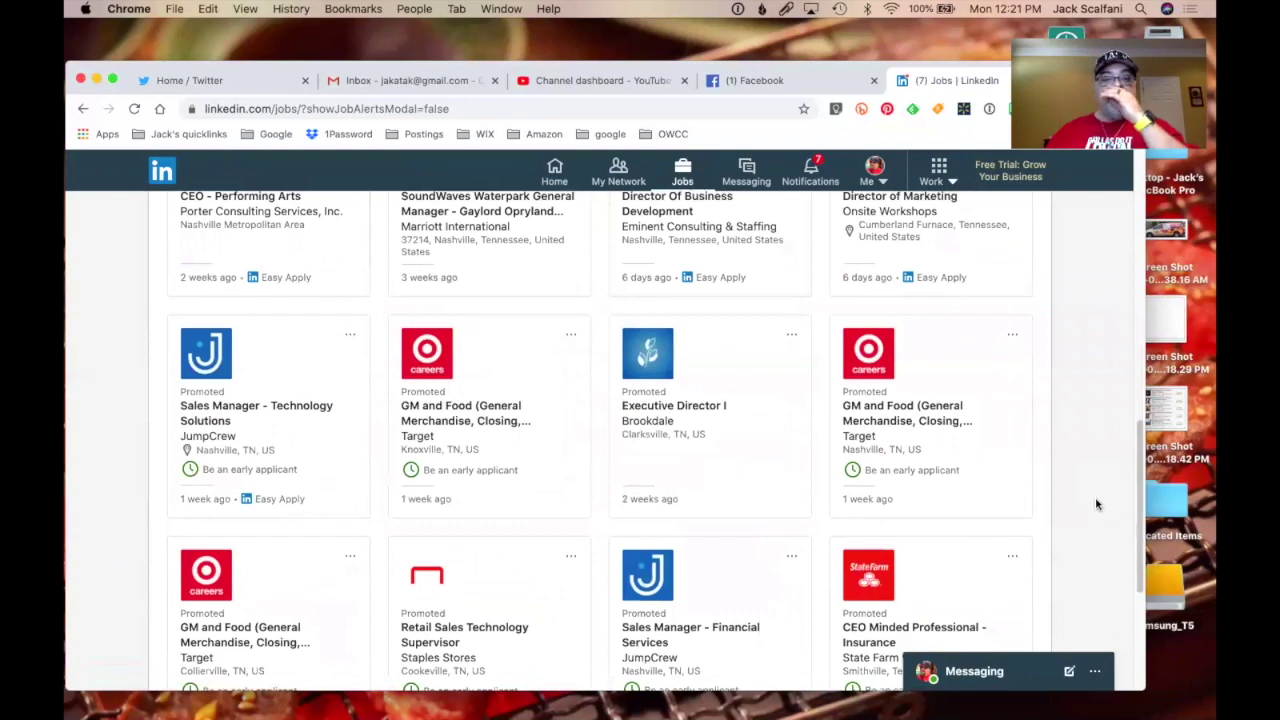
{"action": "scroll", "coordinate": [1096, 504], "scroll_direction": "down", "scroll_amount": 2}
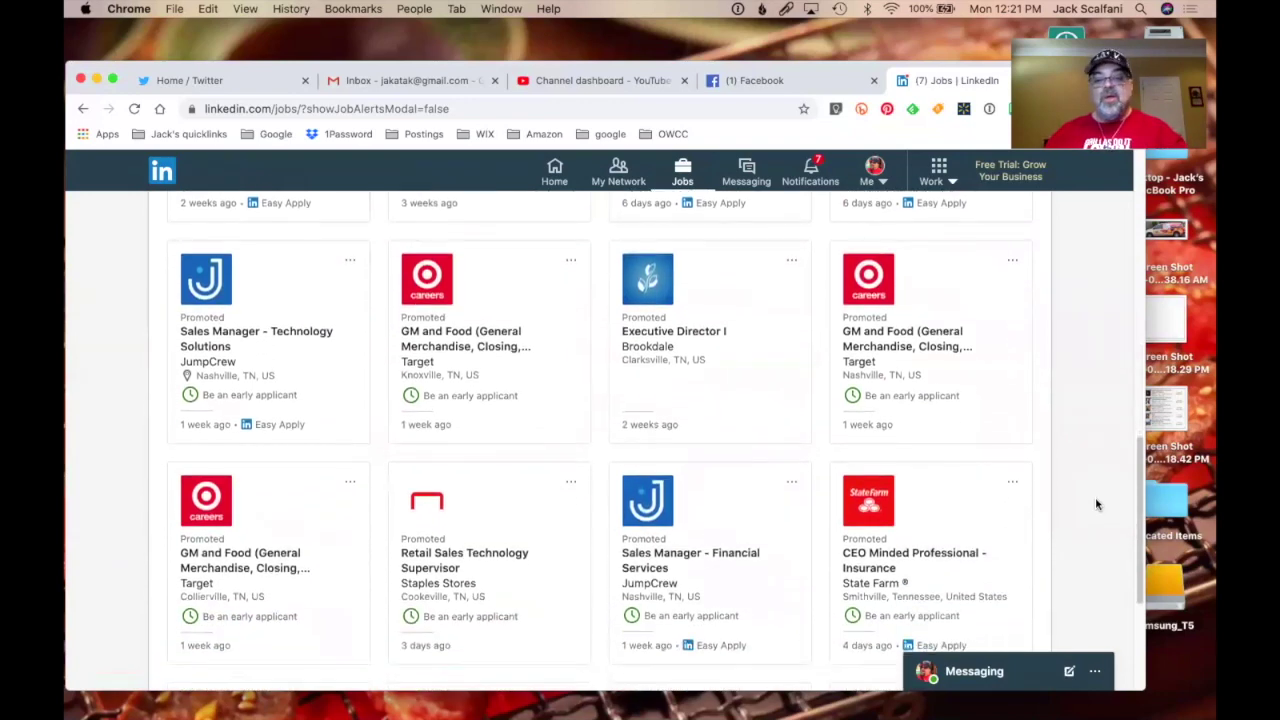
{"action": "scroll", "coordinate": [1096, 504], "scroll_direction": "down", "scroll_amount": 4}
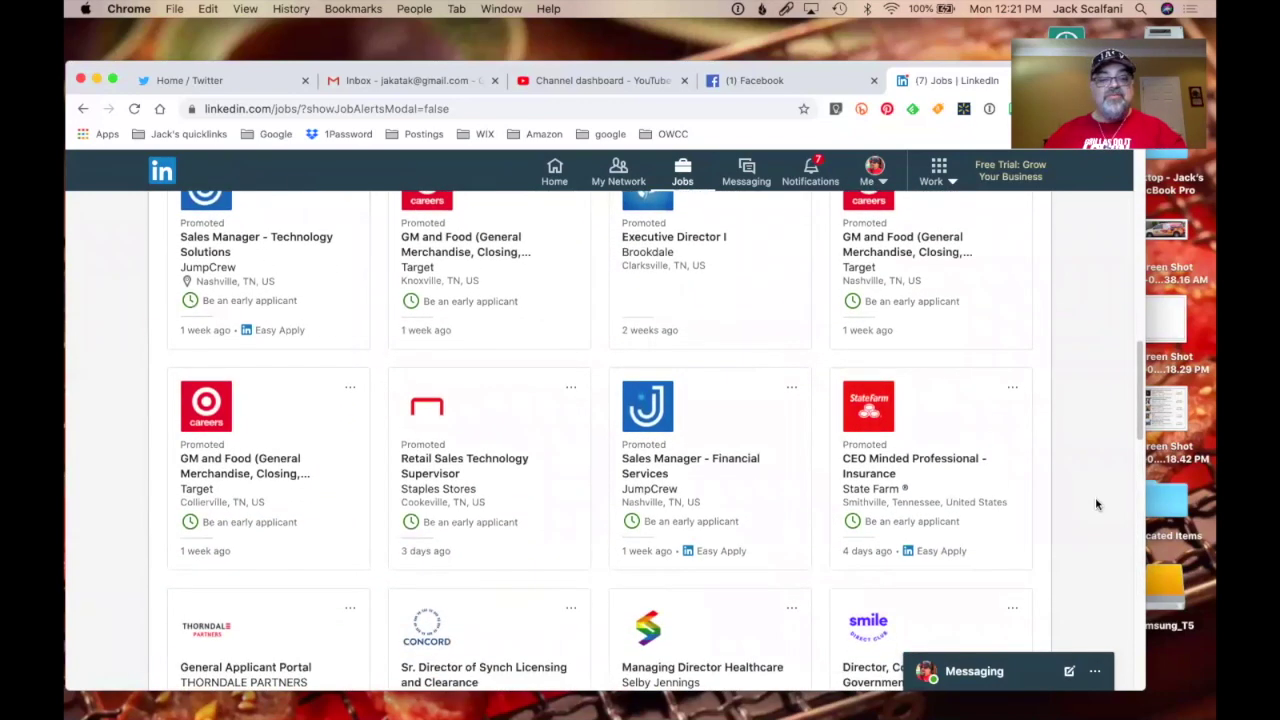
{"action": "scroll", "coordinate": [1096, 504], "scroll_direction": "down", "scroll_amount": 6}
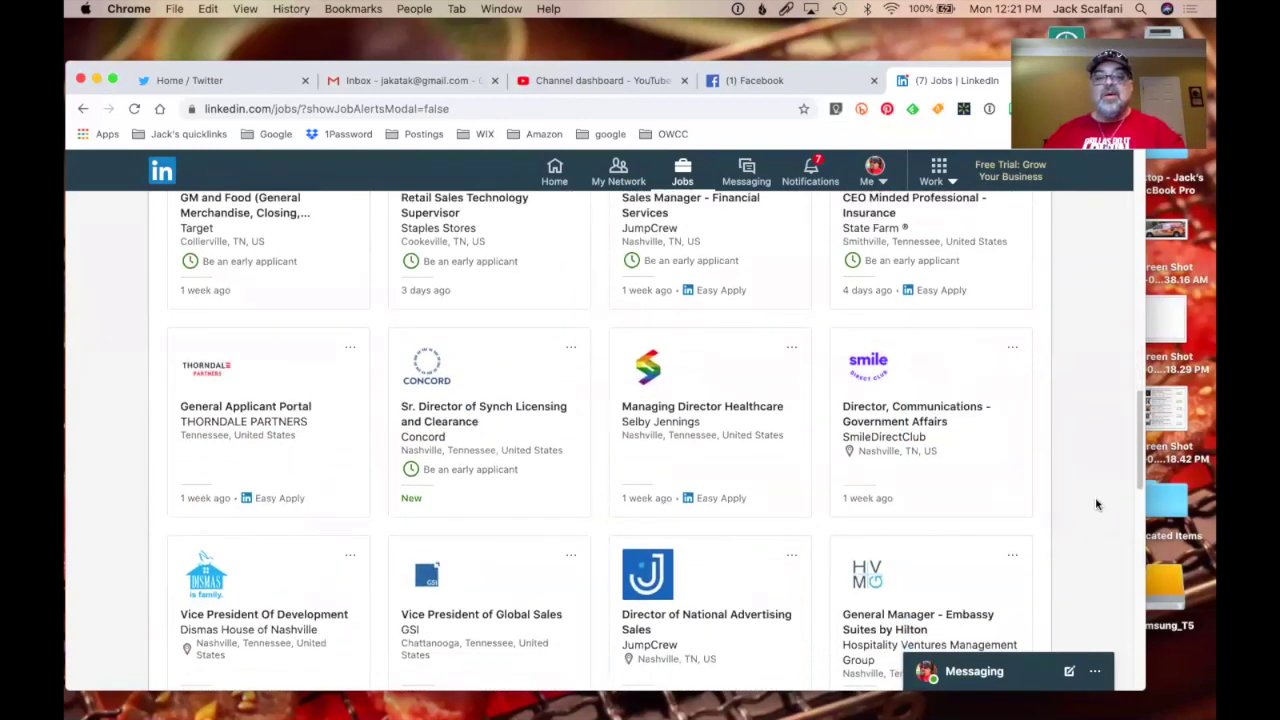
{"action": "scroll", "coordinate": [1096, 504], "scroll_direction": "down", "scroll_amount": 5}
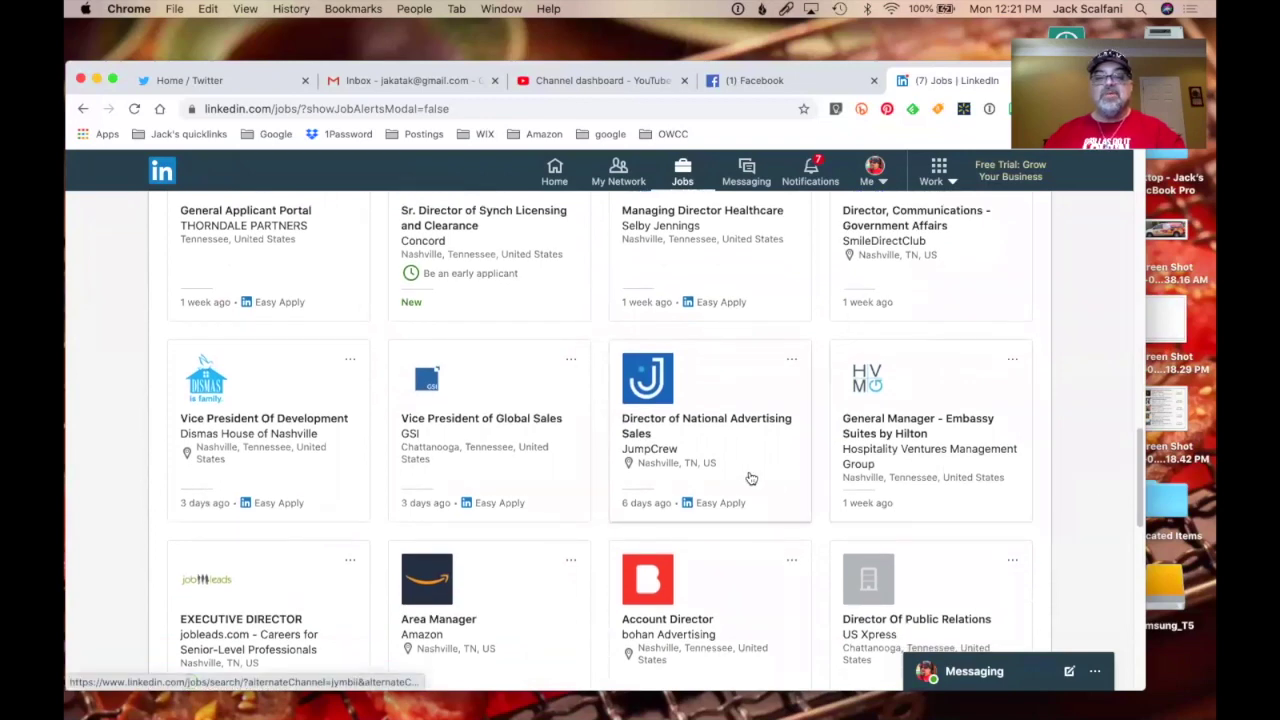
{"action": "scroll", "coordinate": [752, 479], "scroll_direction": "down", "scroll_amount": 6}
{"action": "scroll", "coordinate": [752, 479], "scroll_direction": "down", "scroll_amount": 3}
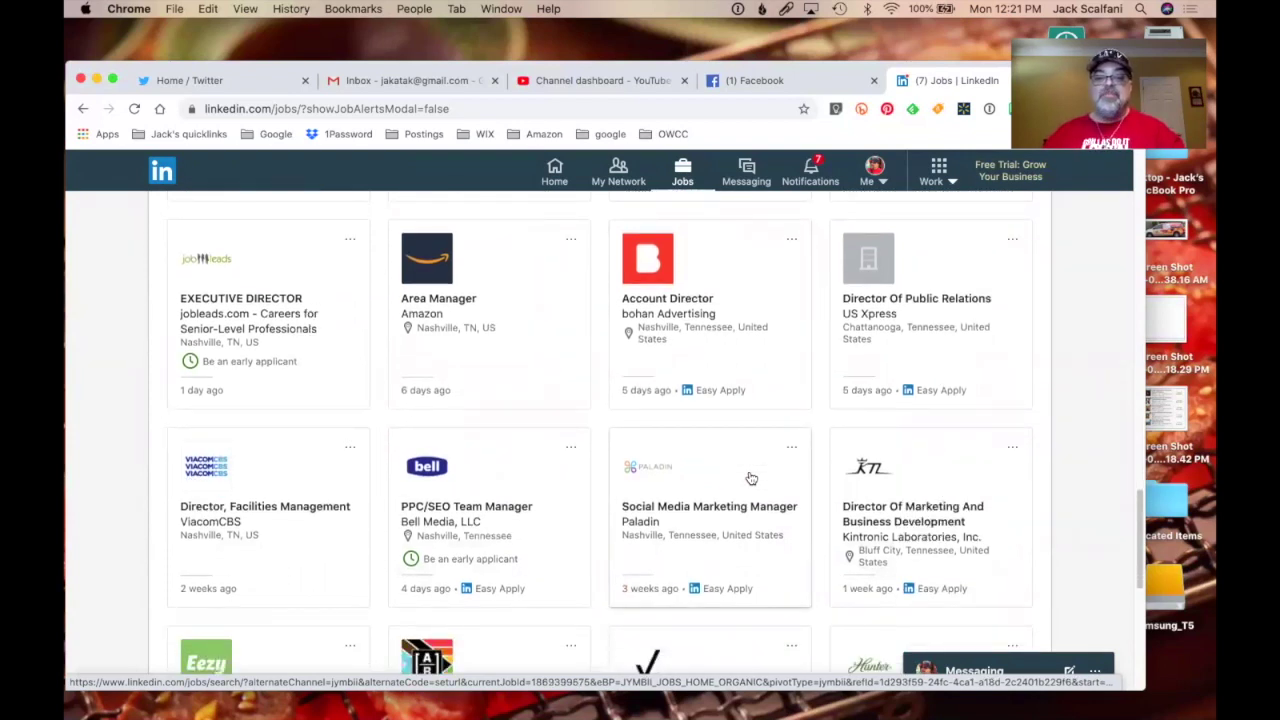
Open Paladin's Social Media Marketing Manager posting and read its Nashville details and 6/10 skills match.
{"action": "left_click", "coordinate": [733, 475]}
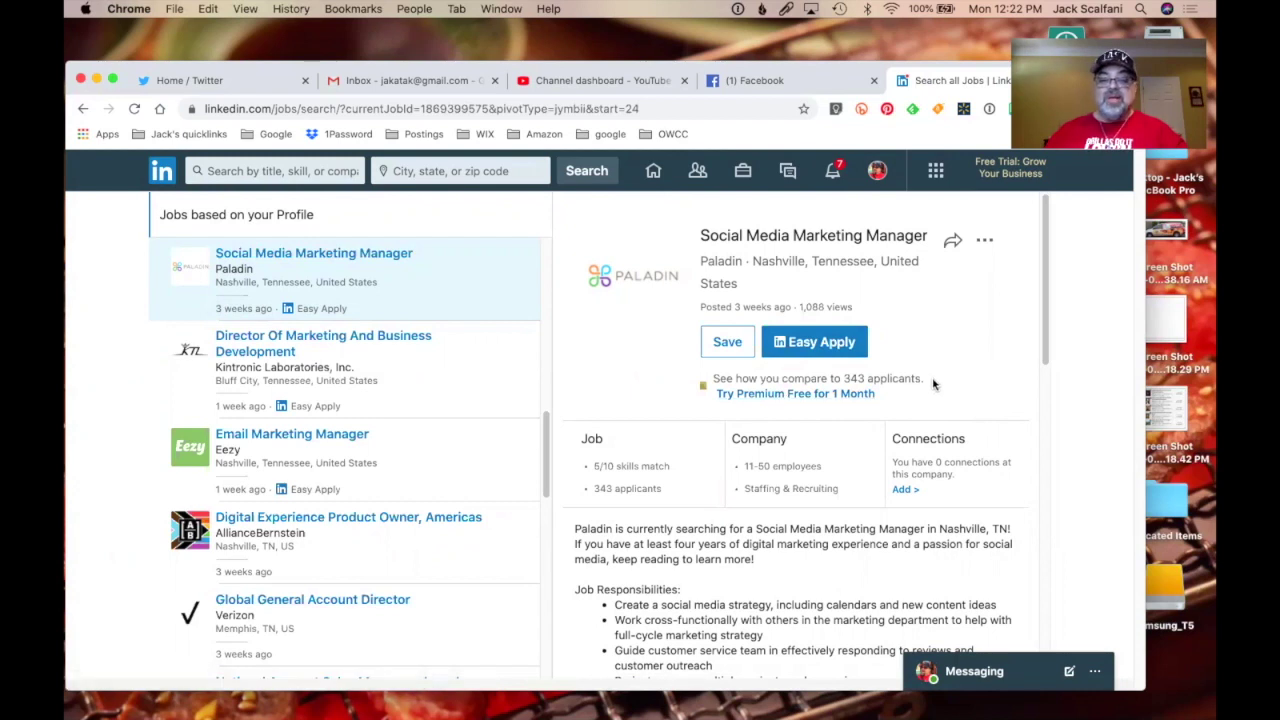
{"action": "scroll", "coordinate": [933, 384], "scroll_direction": "down", "scroll_amount": 1}
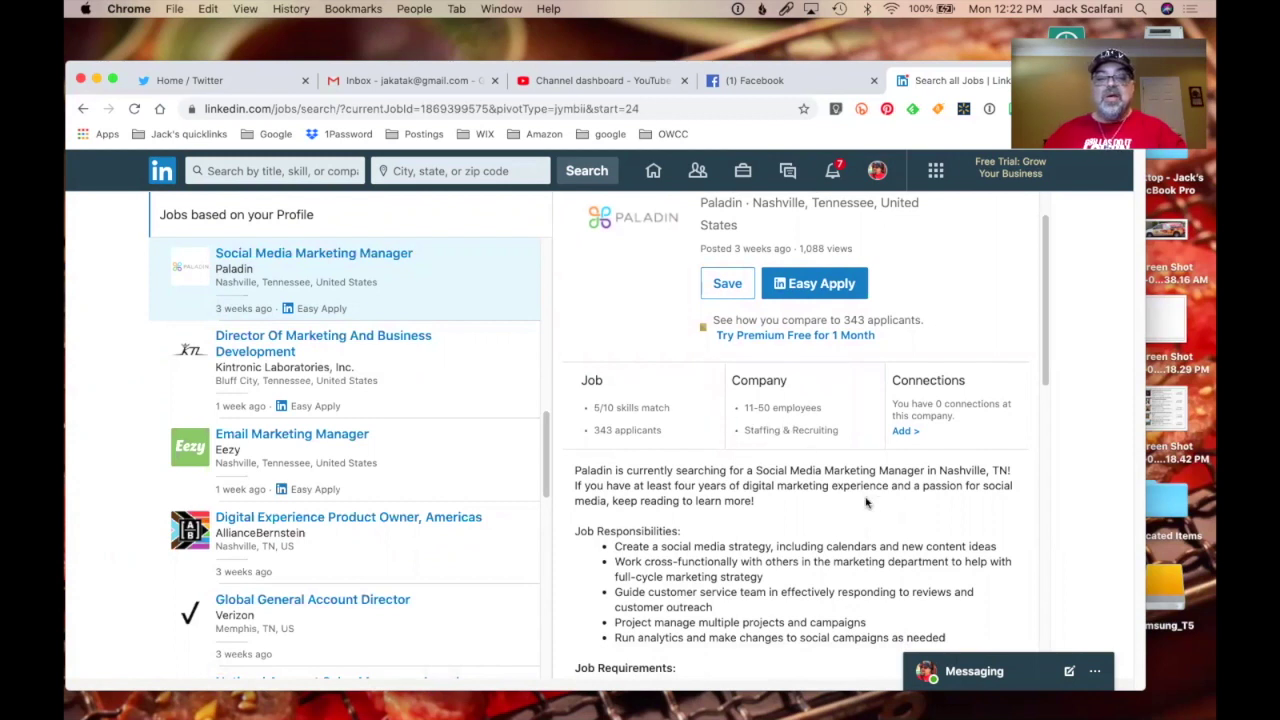
{"action": "scroll", "coordinate": [1034, 550], "scroll_direction": "down", "scroll_amount": 1}
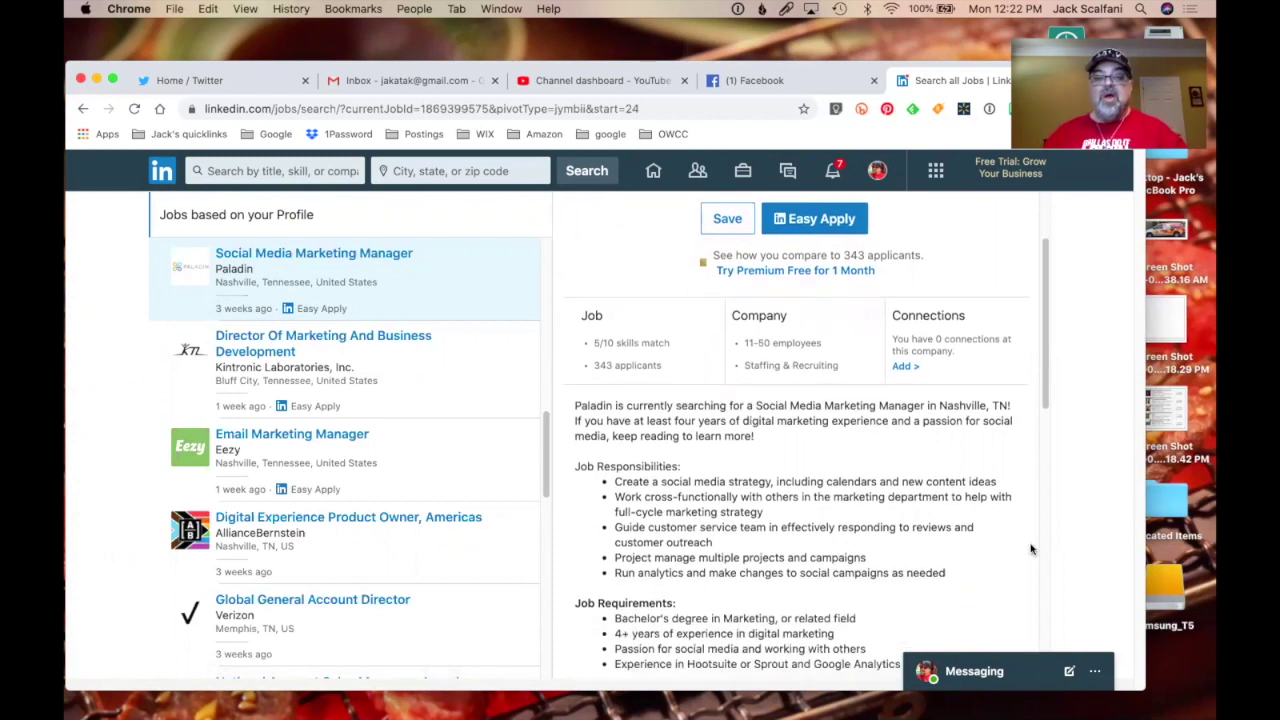
{"action": "scroll", "coordinate": [839, 446], "scroll_direction": "down", "scroll_amount": 2}
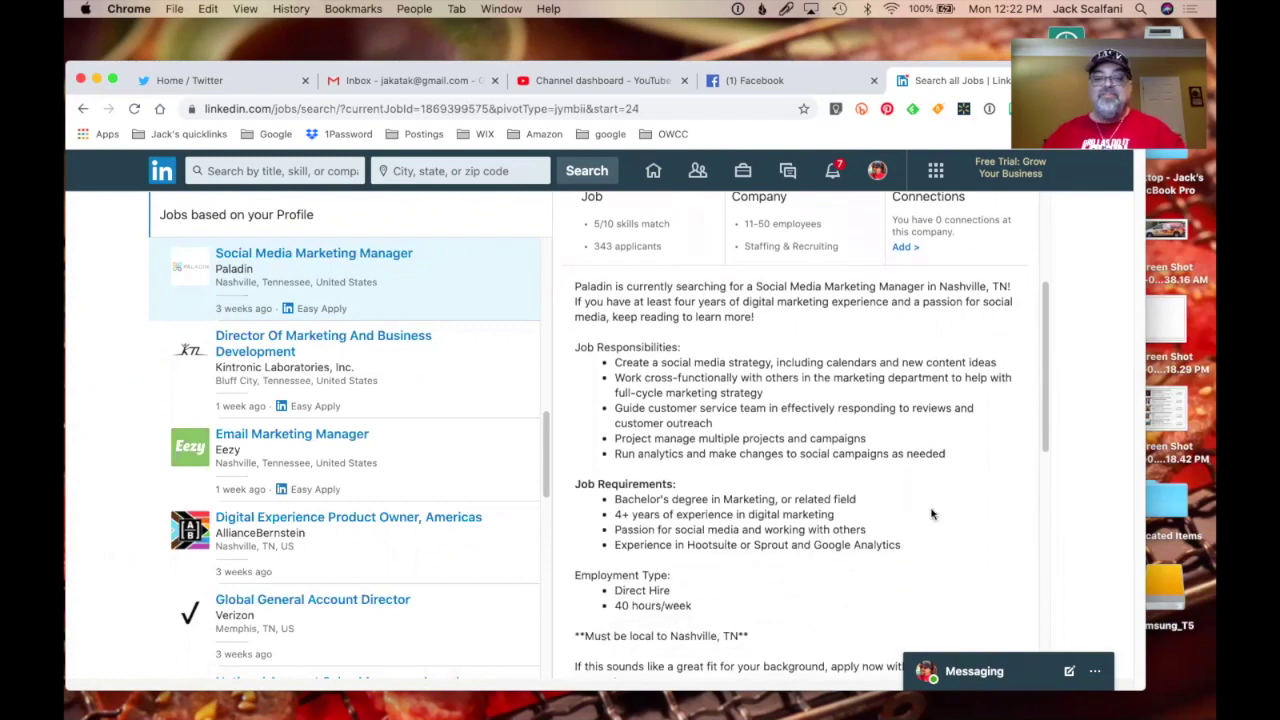
{"action": "scroll", "coordinate": [931, 514], "scroll_direction": "down", "scroll_amount": 1}
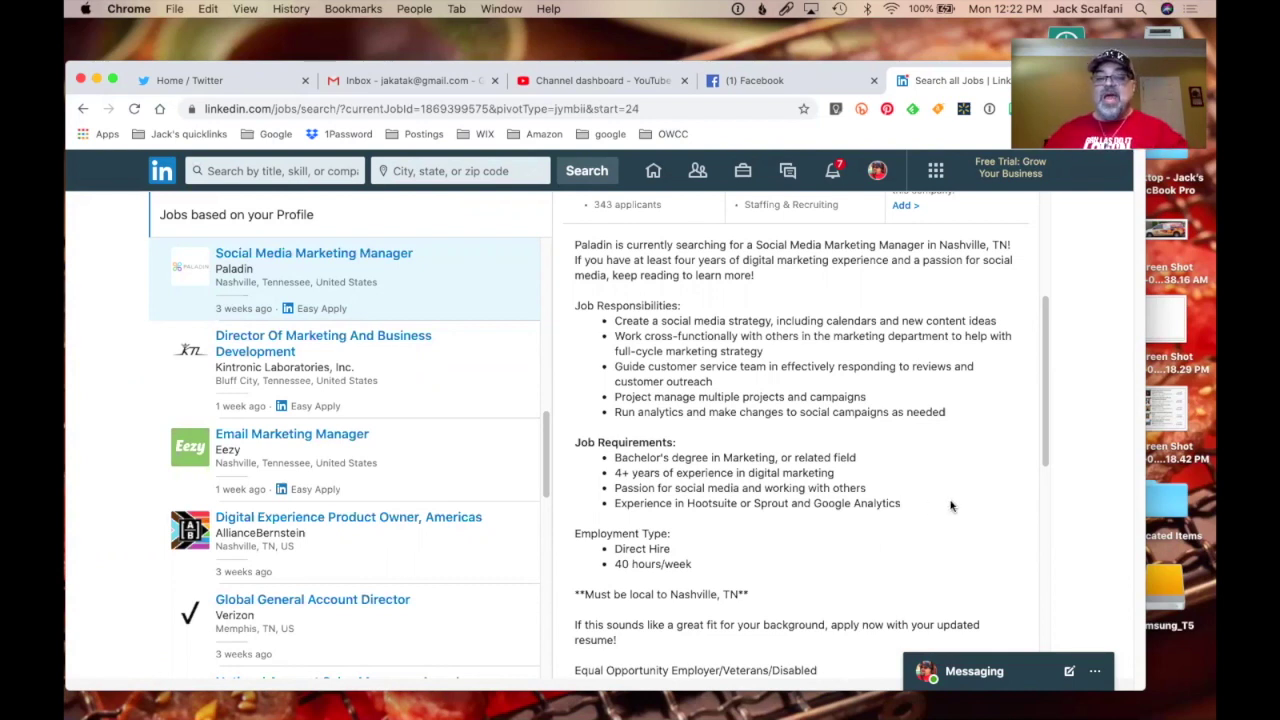
{"action": "scroll", "coordinate": [951, 506], "scroll_direction": "down", "scroll_amount": 2}
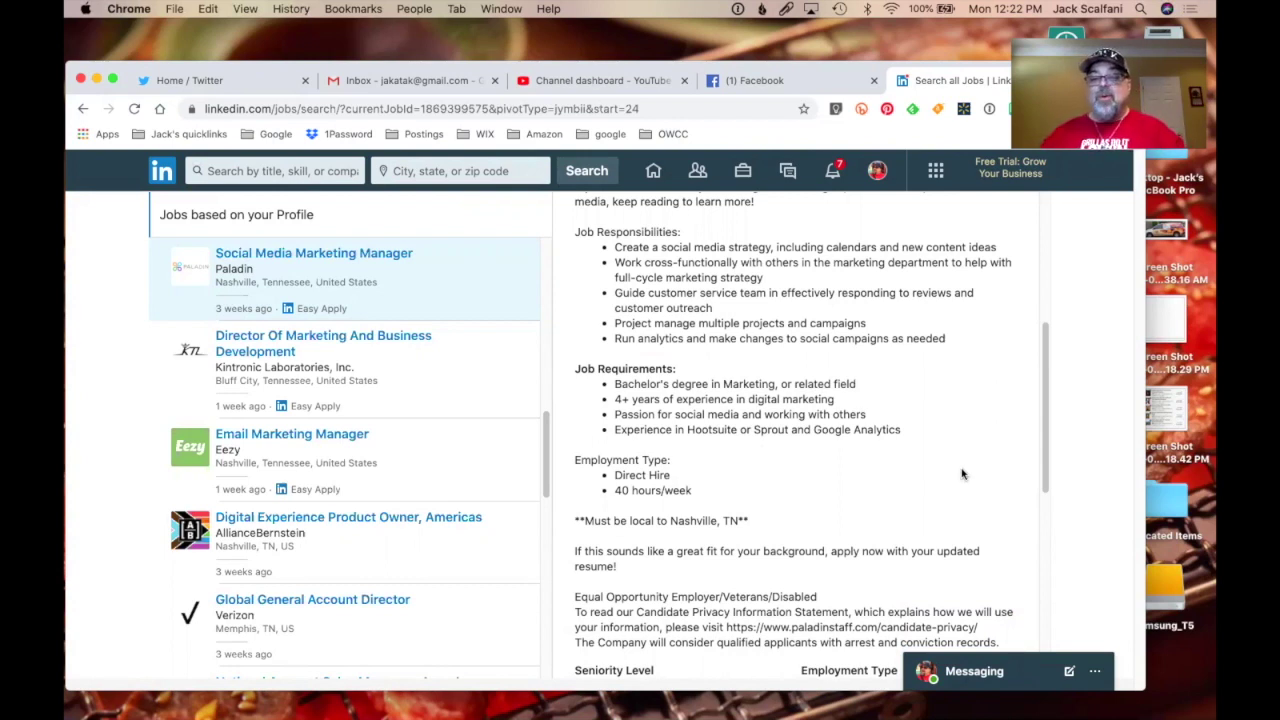
{"action": "scroll", "coordinate": [962, 474], "scroll_direction": "down", "scroll_amount": 2}
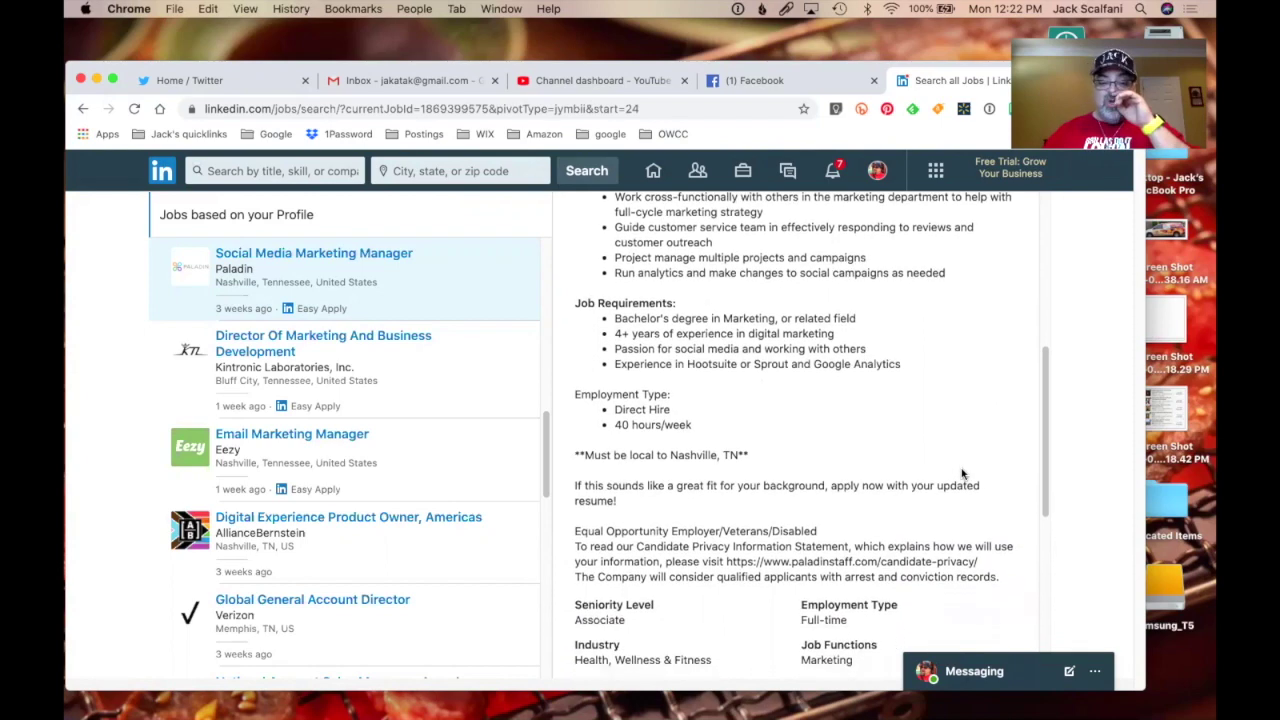
{"action": "scroll", "coordinate": [962, 474], "scroll_direction": "down", "scroll_amount": 8}
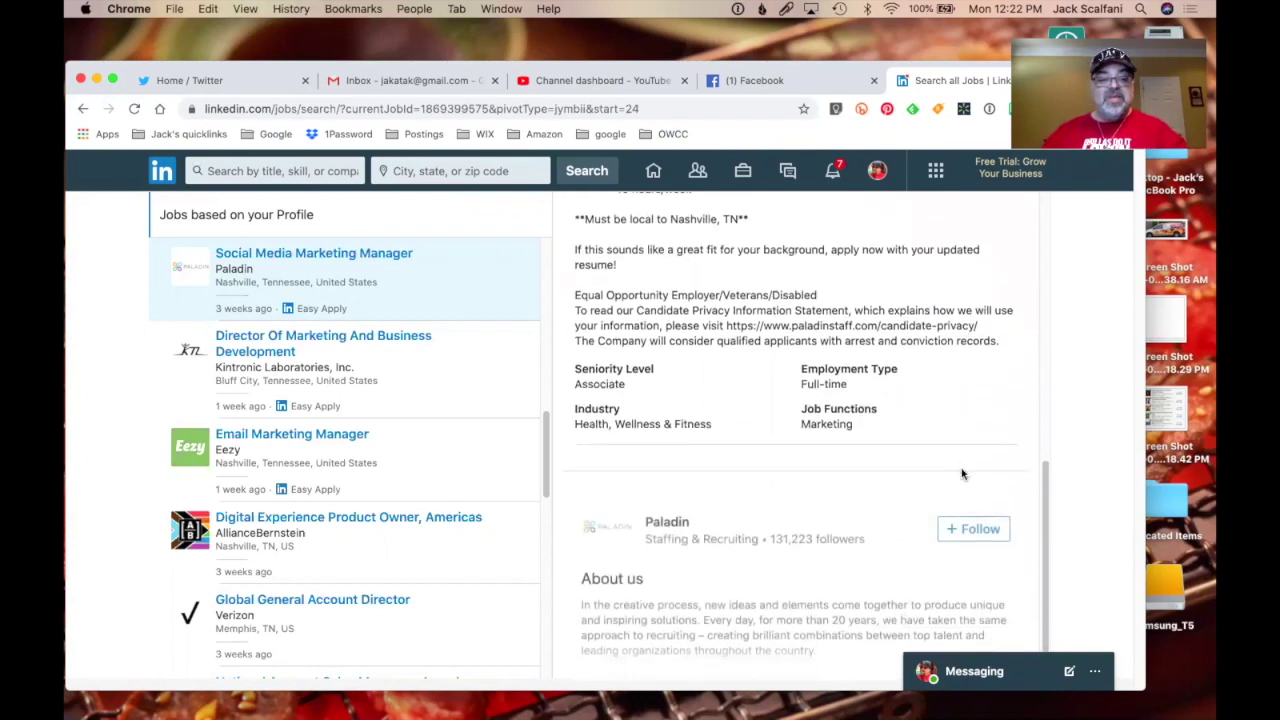
{"action": "scroll", "coordinate": [962, 474], "scroll_direction": "up", "scroll_amount": 15}
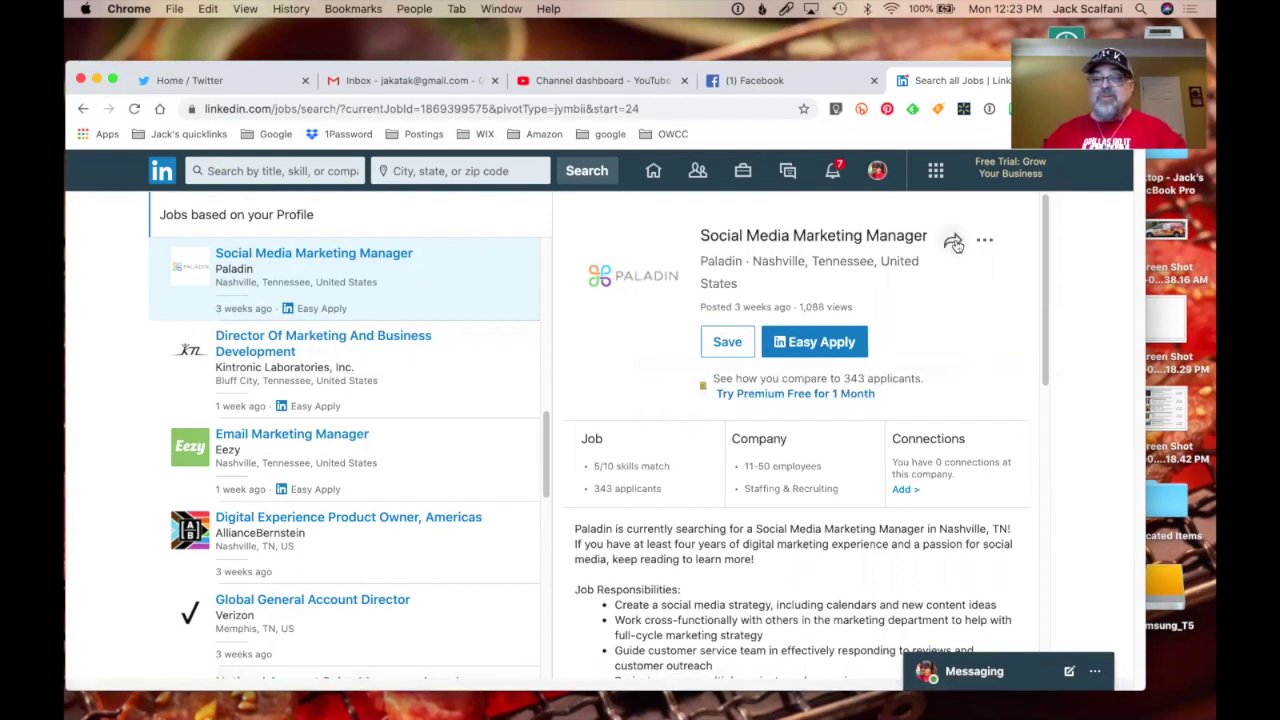
Open the 'Try Premium Free for 1 Month' offer from the job posting.
{"action": "left_click", "coordinate": [840, 394]}
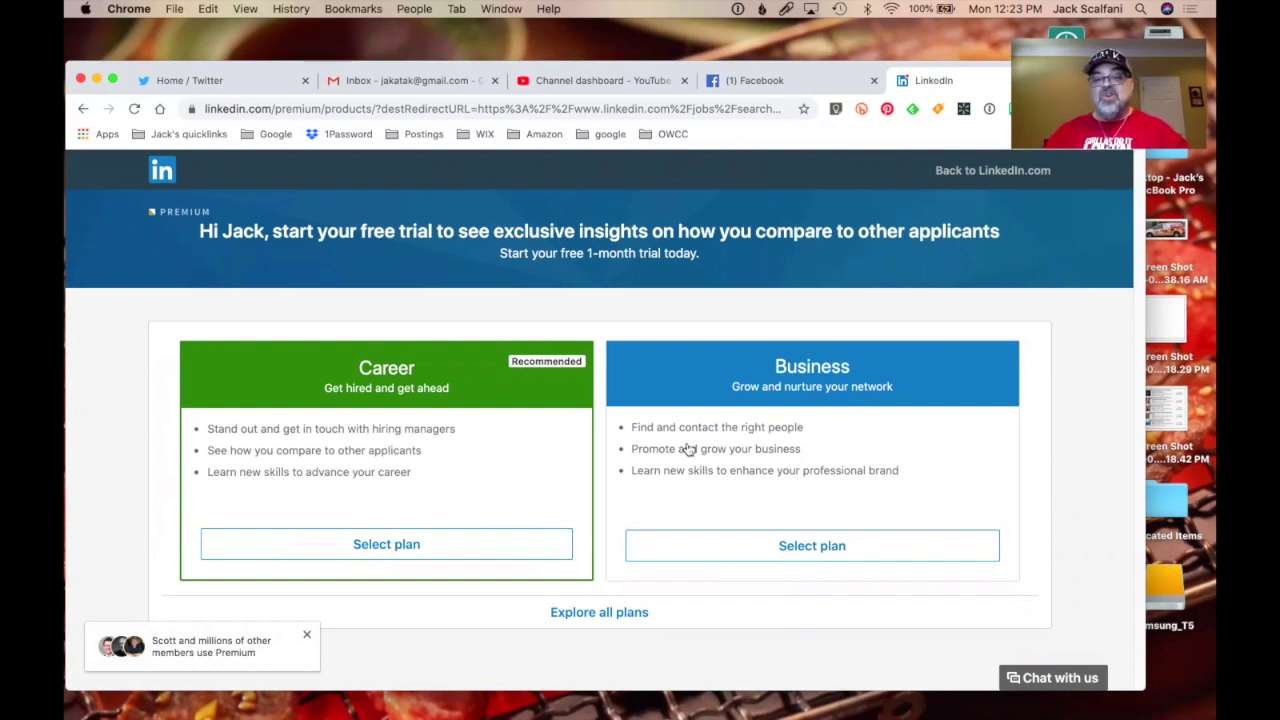
{"action": "scroll", "coordinate": [531, 472], "scroll_direction": "down", "scroll_amount": 8}
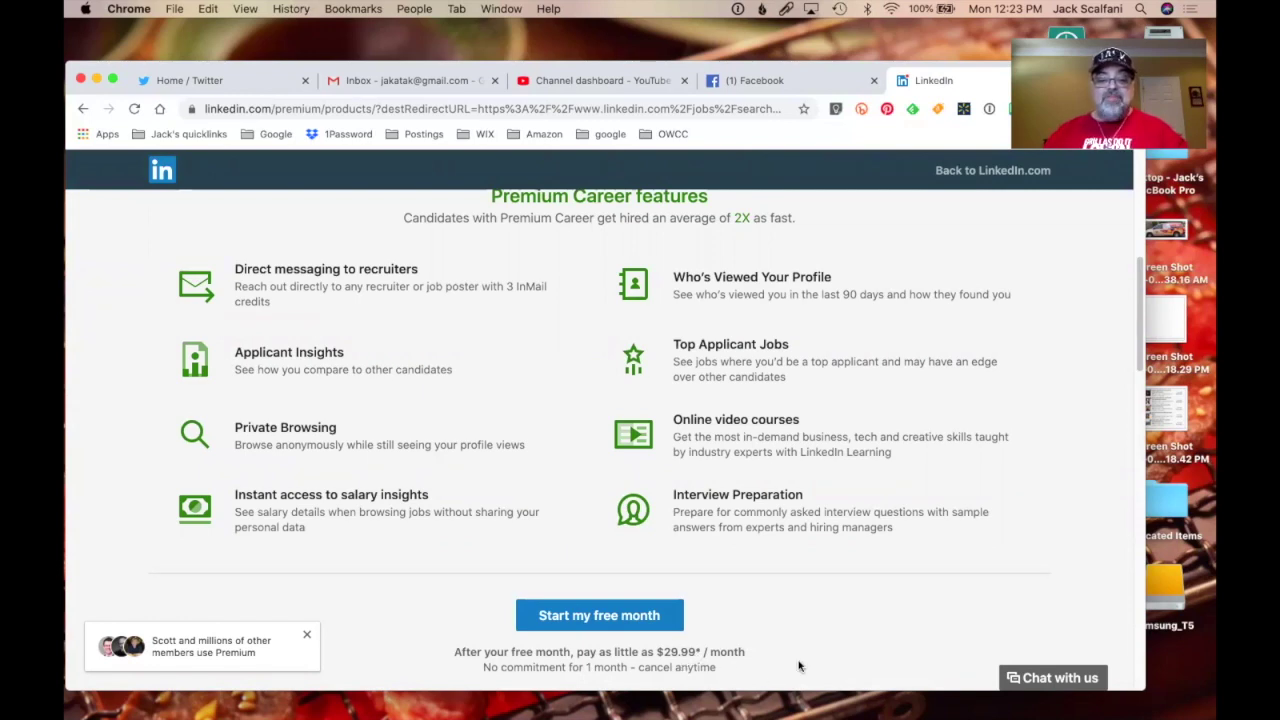
{"action": "scroll", "coordinate": [798, 665], "scroll_direction": "down", "scroll_amount": 3}
{"action": "scroll", "coordinate": [798, 665], "scroll_direction": "up", "scroll_amount": 3}
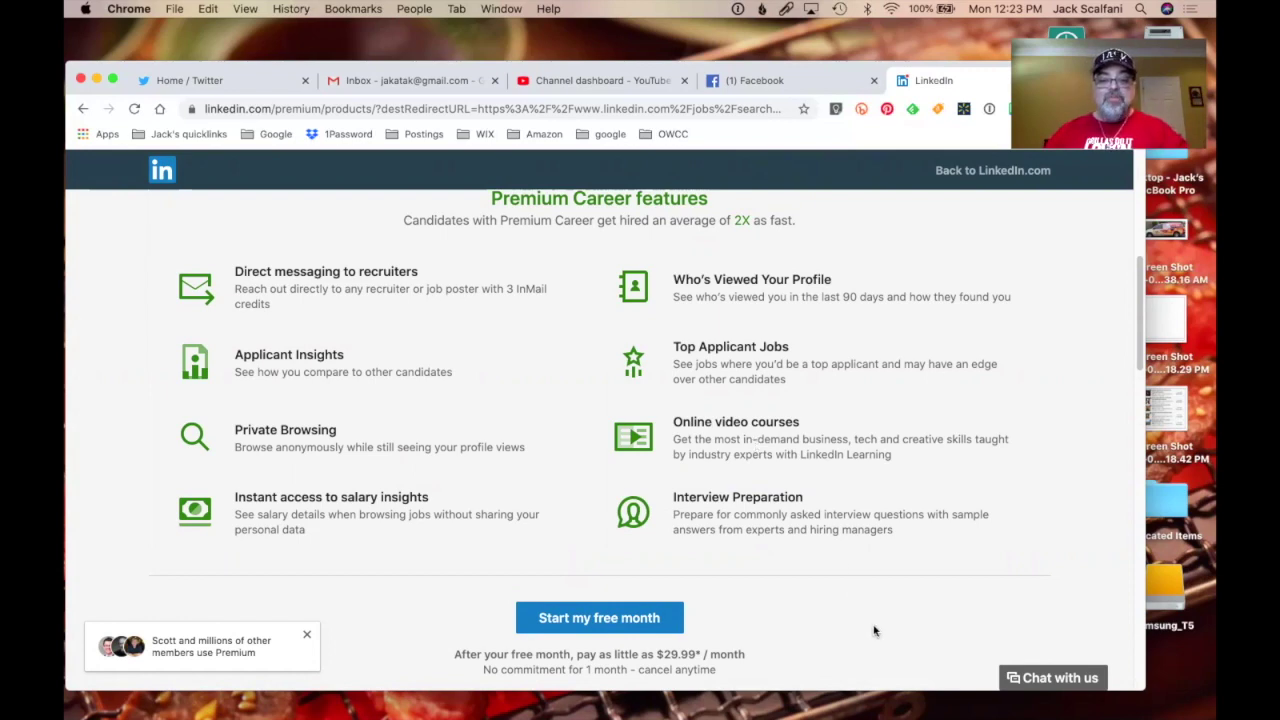
Scroll through the Career and Business plans at $29.99/month, then jump back to the top.
{"action": "scroll", "coordinate": [874, 630], "scroll_direction": "down", "scroll_amount": 5}
{"action": "scroll", "coordinate": [874, 630], "scroll_direction": "down", "scroll_amount": 4}
{"action": "scroll", "coordinate": [874, 630], "scroll_direction": "down", "scroll_amount": 2}
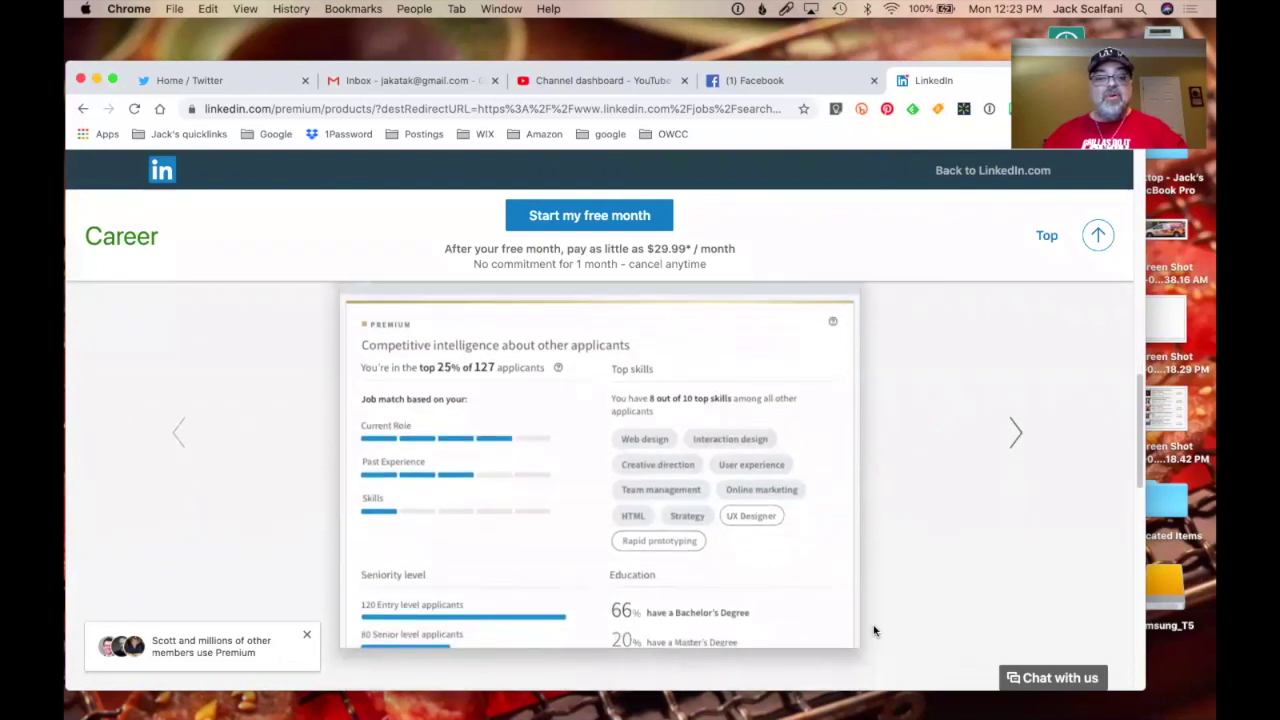
{"action": "scroll", "coordinate": [874, 630], "scroll_direction": "down", "scroll_amount": 2}
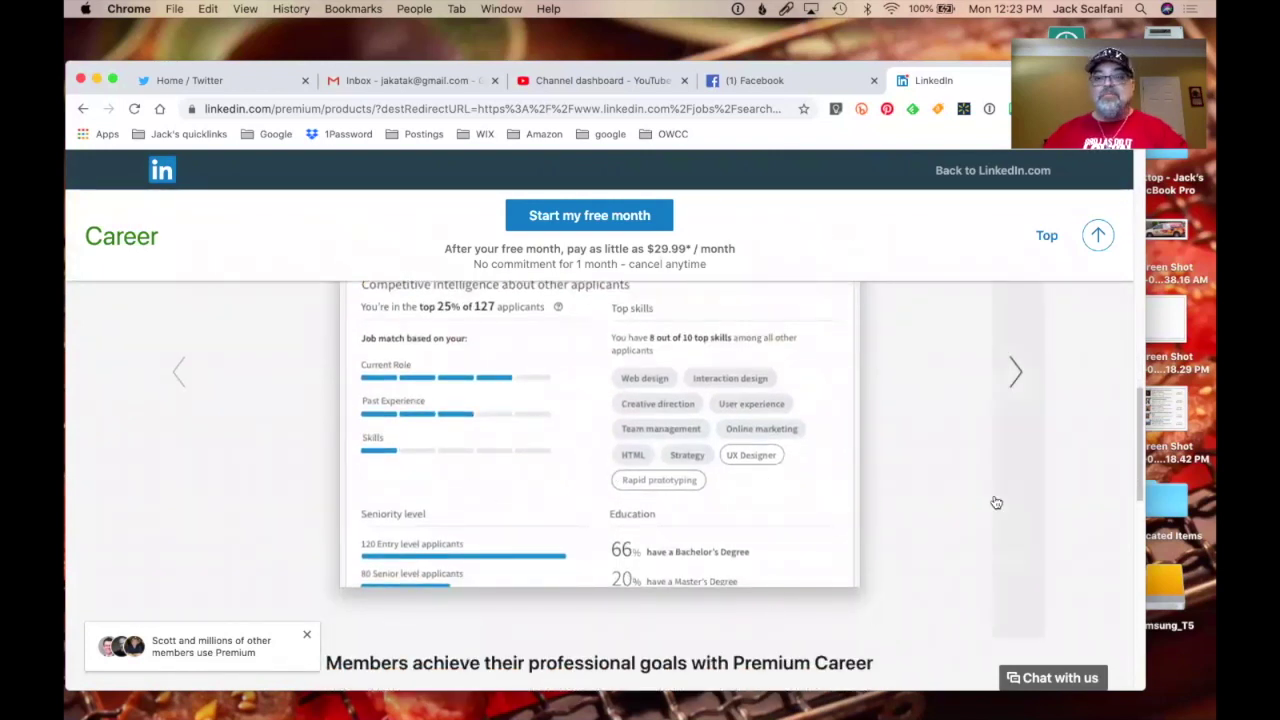
{"action": "scroll", "coordinate": [924, 491], "scroll_direction": "down", "scroll_amount": 5}
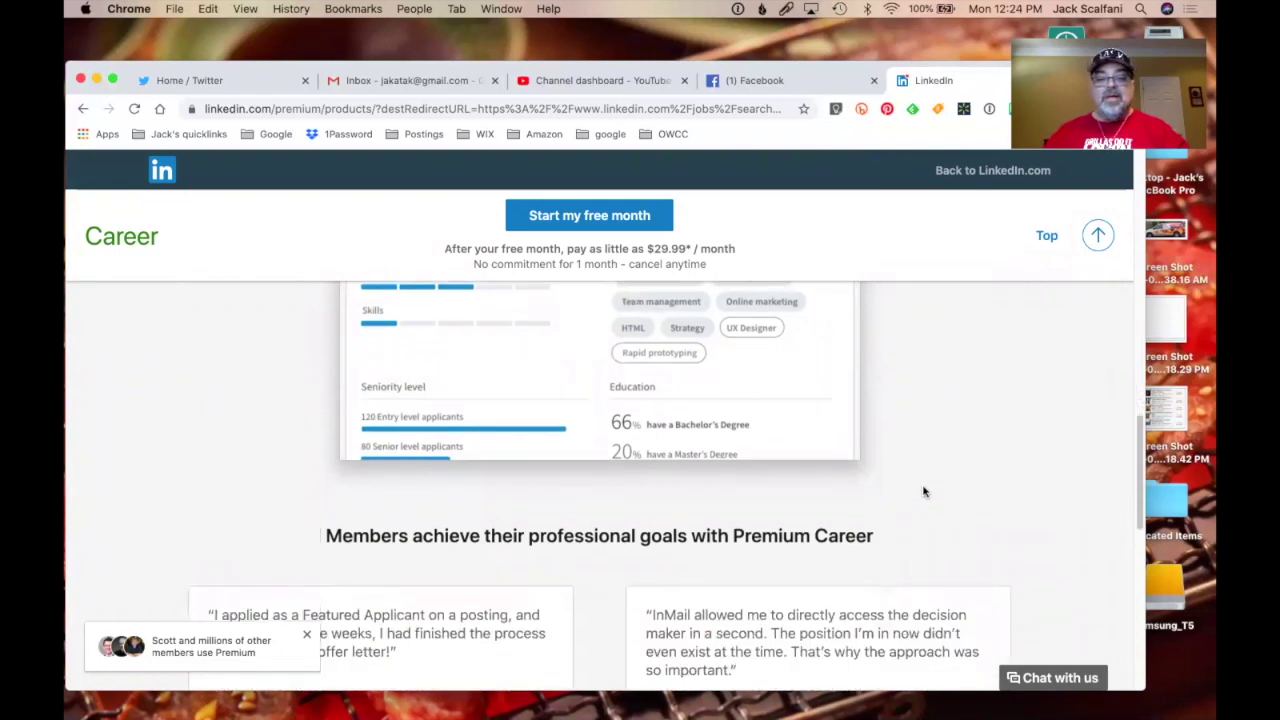
{"action": "scroll", "coordinate": [924, 491], "scroll_direction": "down", "scroll_amount": 5}
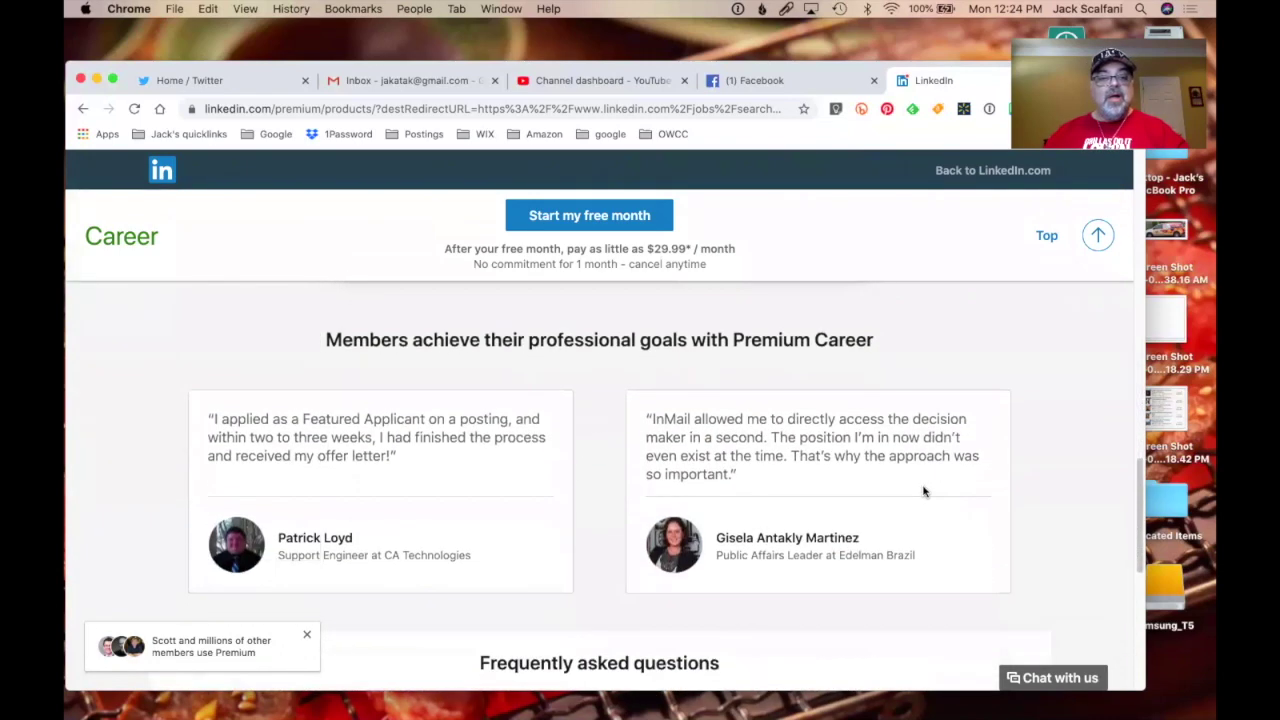
{"action": "scroll", "coordinate": [924, 491], "scroll_direction": "down", "scroll_amount": 9}
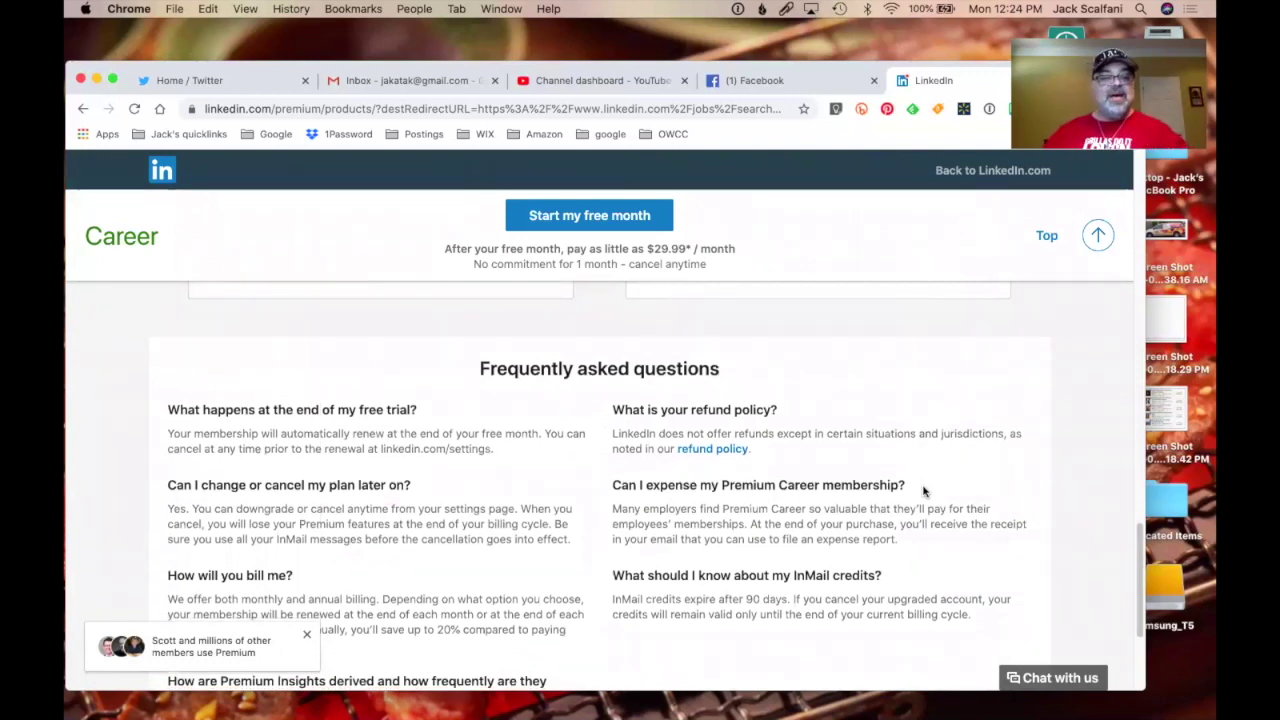
{"action": "scroll", "coordinate": [924, 491], "scroll_direction": "down", "scroll_amount": 7}
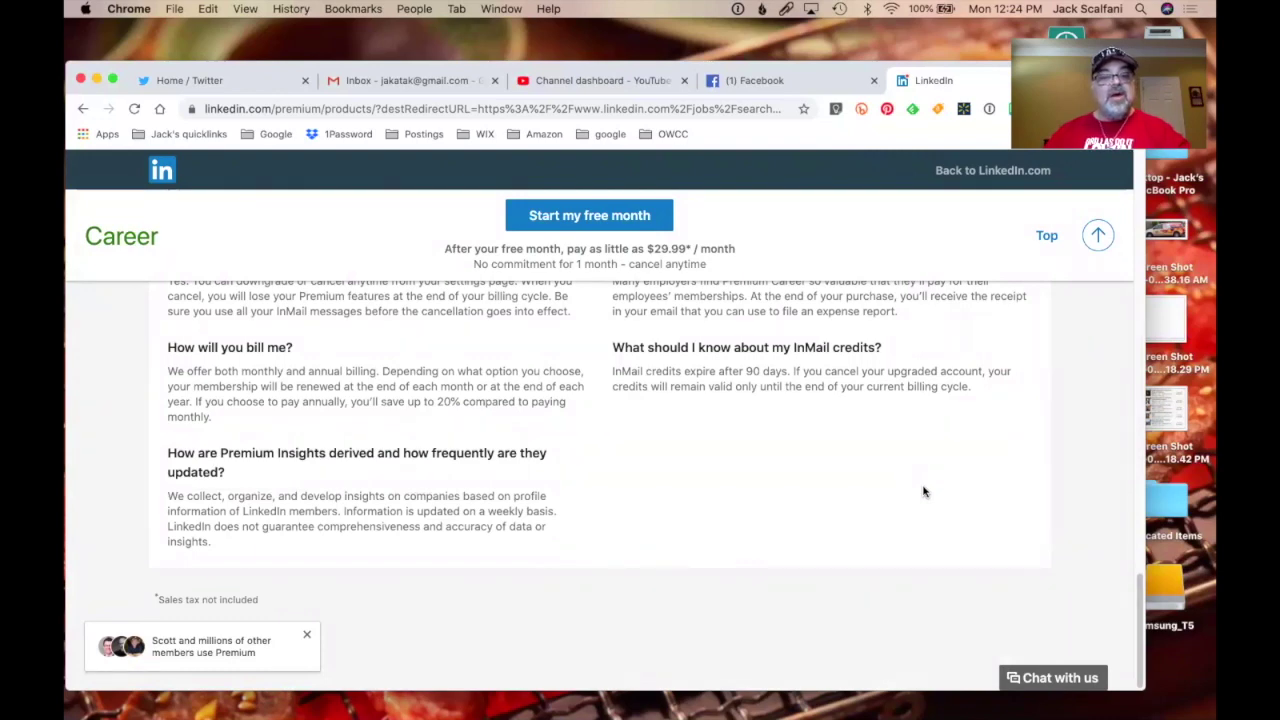
{"action": "key", "text": "Home"}
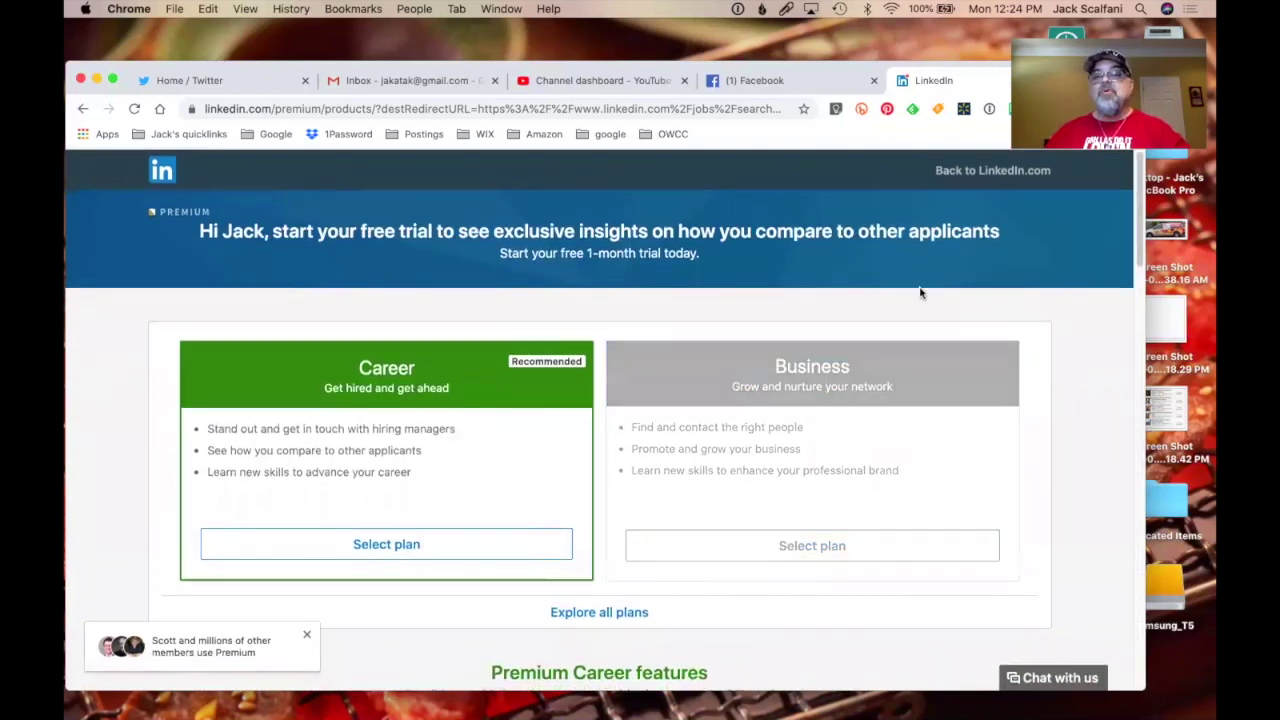
Leave Premium via 'Back to LinkedIn.com' to reach the home feed.
{"action": "left_click", "coordinate": [953, 180]}
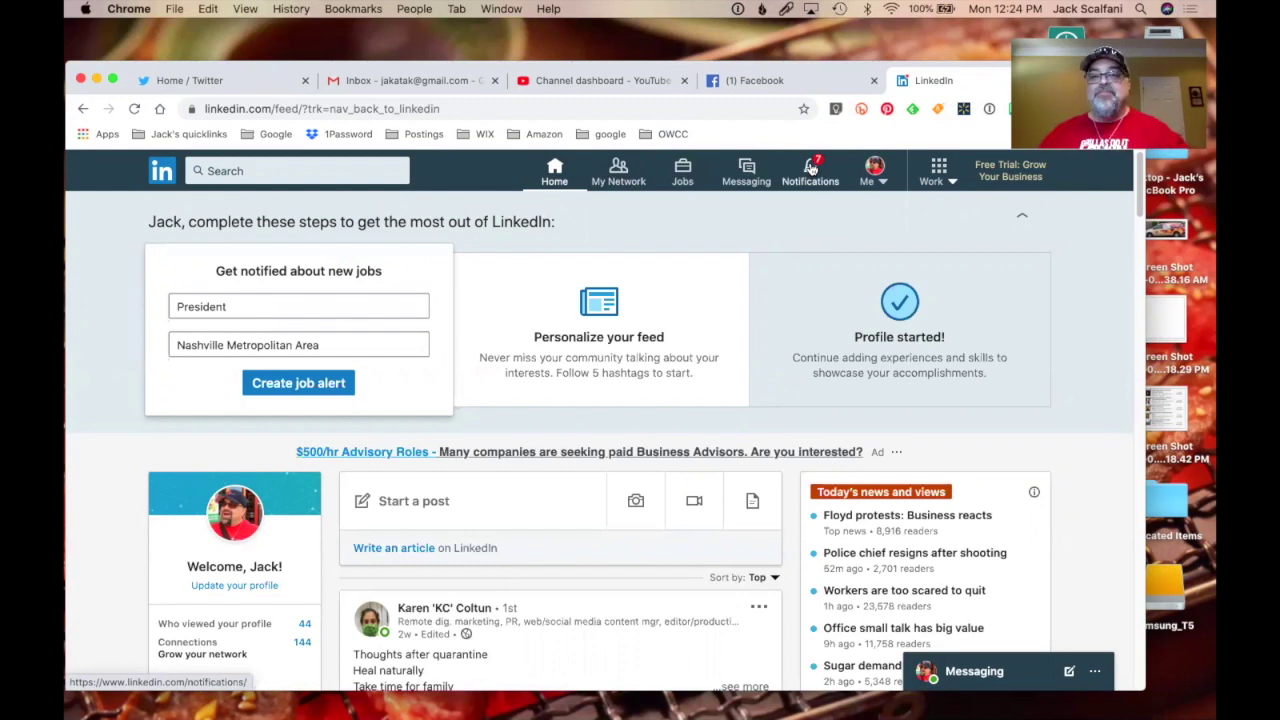
Open Notifications and look through the shared post, Monday rundown, anniversaries, birthday and #music alerts.
{"action": "left_click", "coordinate": [811, 168]}
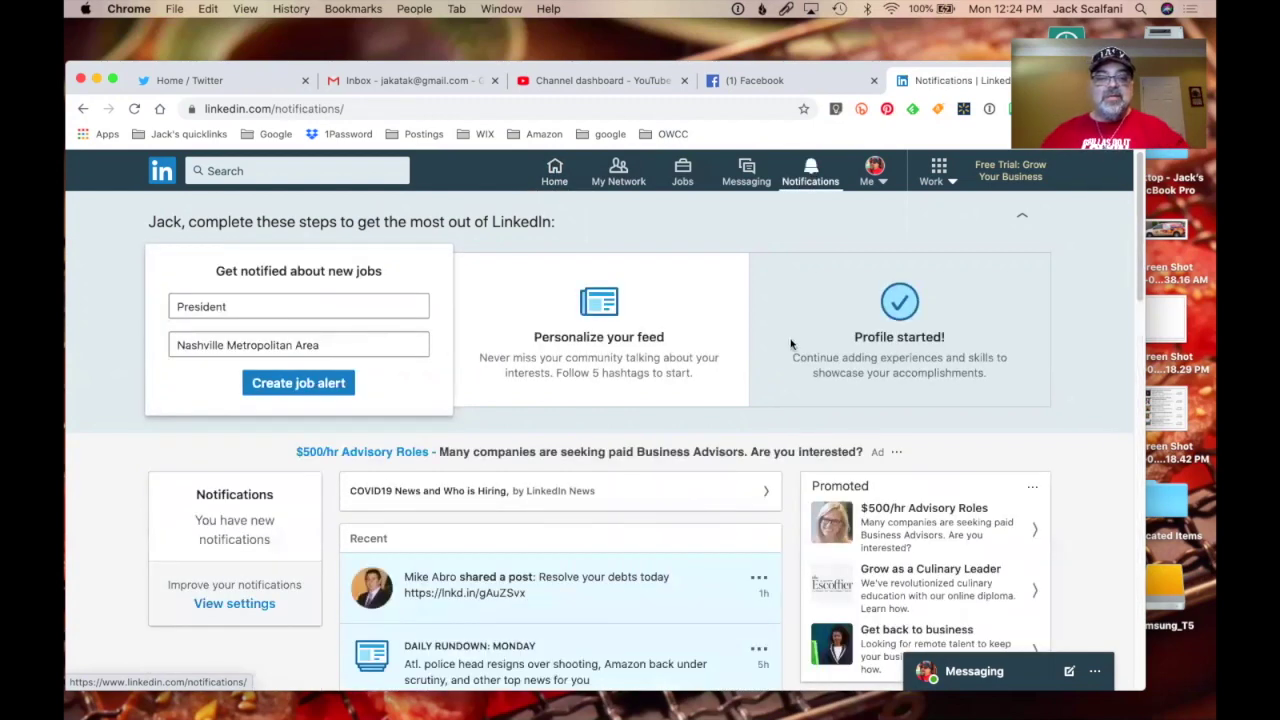
{"action": "scroll", "coordinate": [790, 344], "scroll_direction": "down", "scroll_amount": 3}
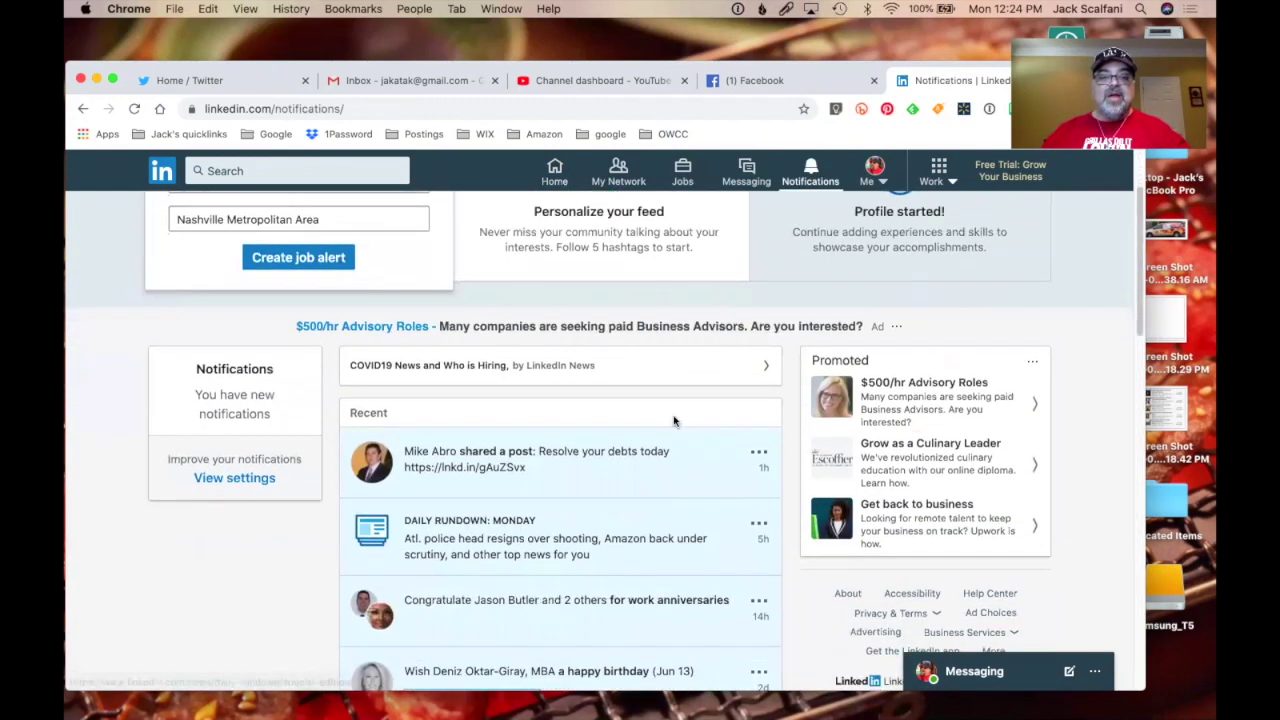
{"action": "scroll", "coordinate": [674, 422], "scroll_direction": "down", "scroll_amount": 1}
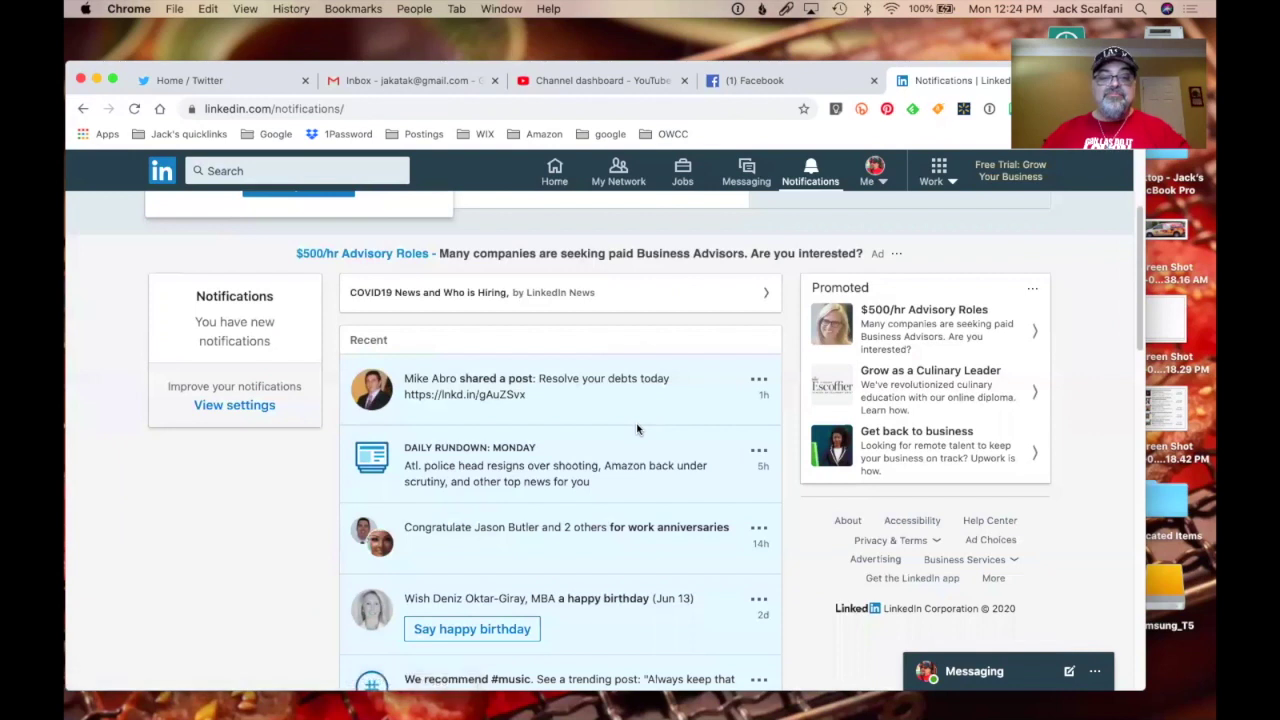
{"action": "scroll", "coordinate": [645, 471], "scroll_direction": "down", "scroll_amount": 2}
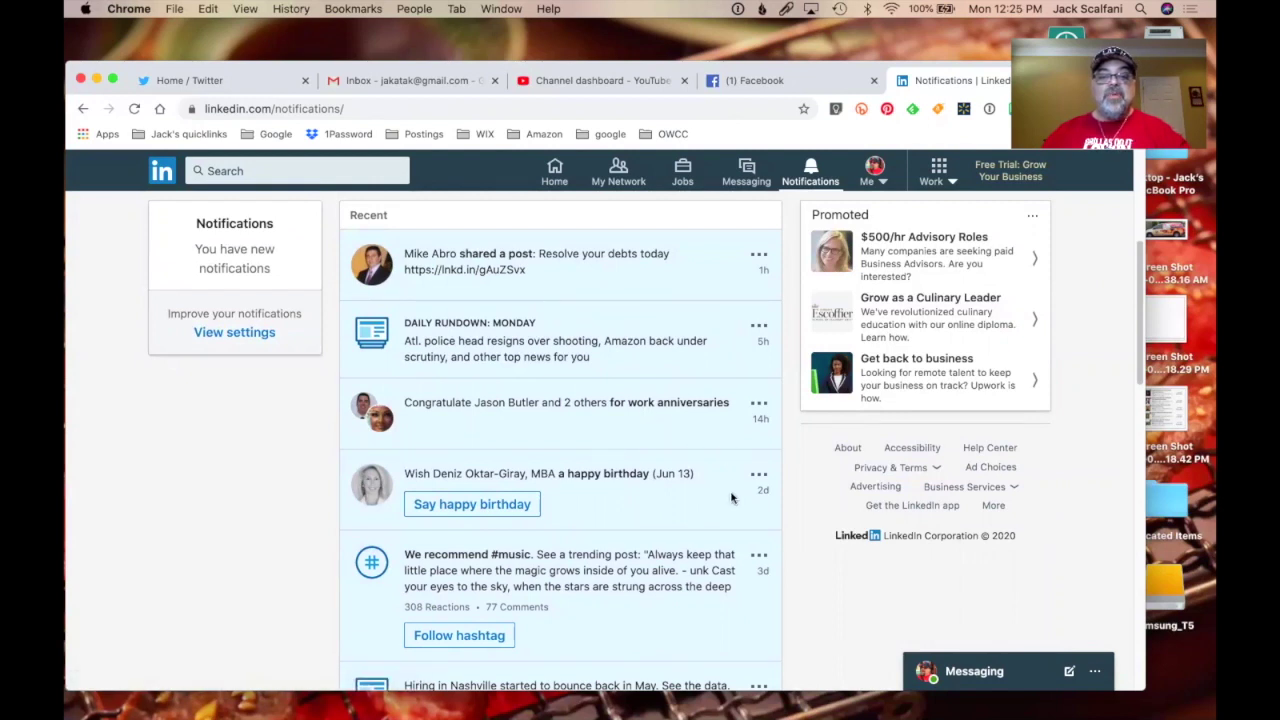
{"action": "scroll", "coordinate": [662, 506], "scroll_direction": "down", "scroll_amount": 2}
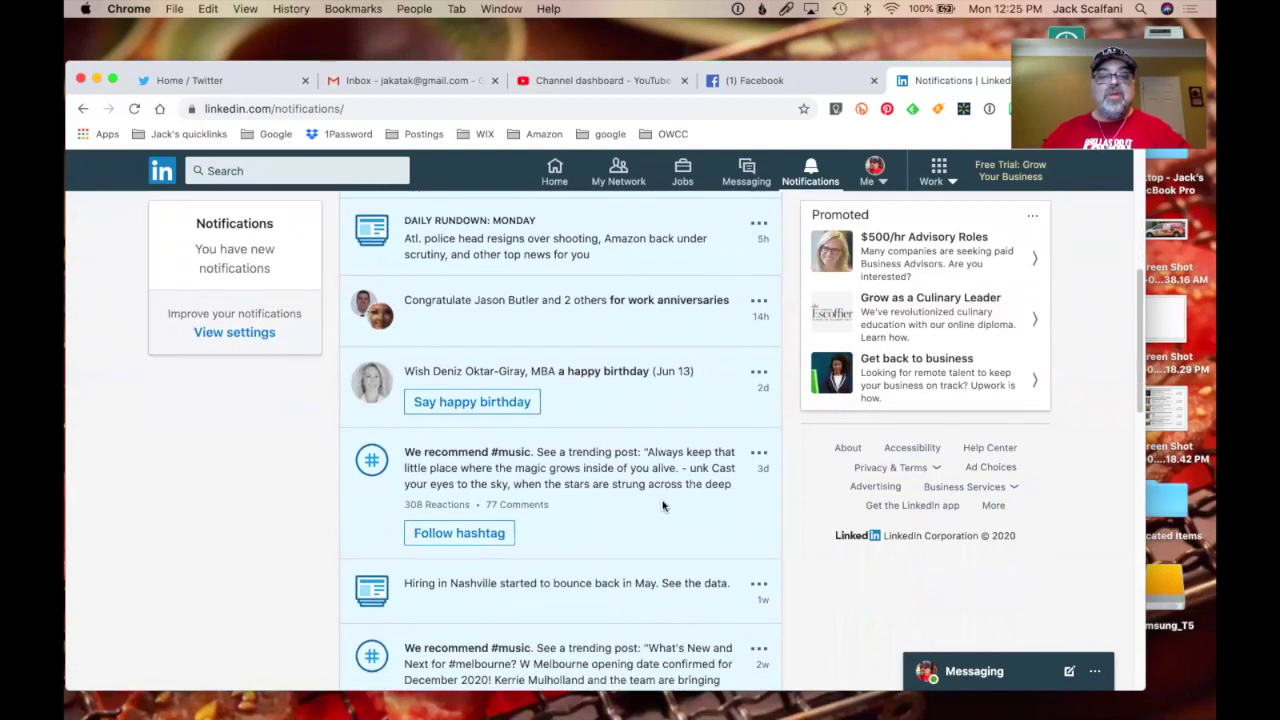
{"action": "scroll", "coordinate": [662, 506], "scroll_direction": "down", "scroll_amount": 5}
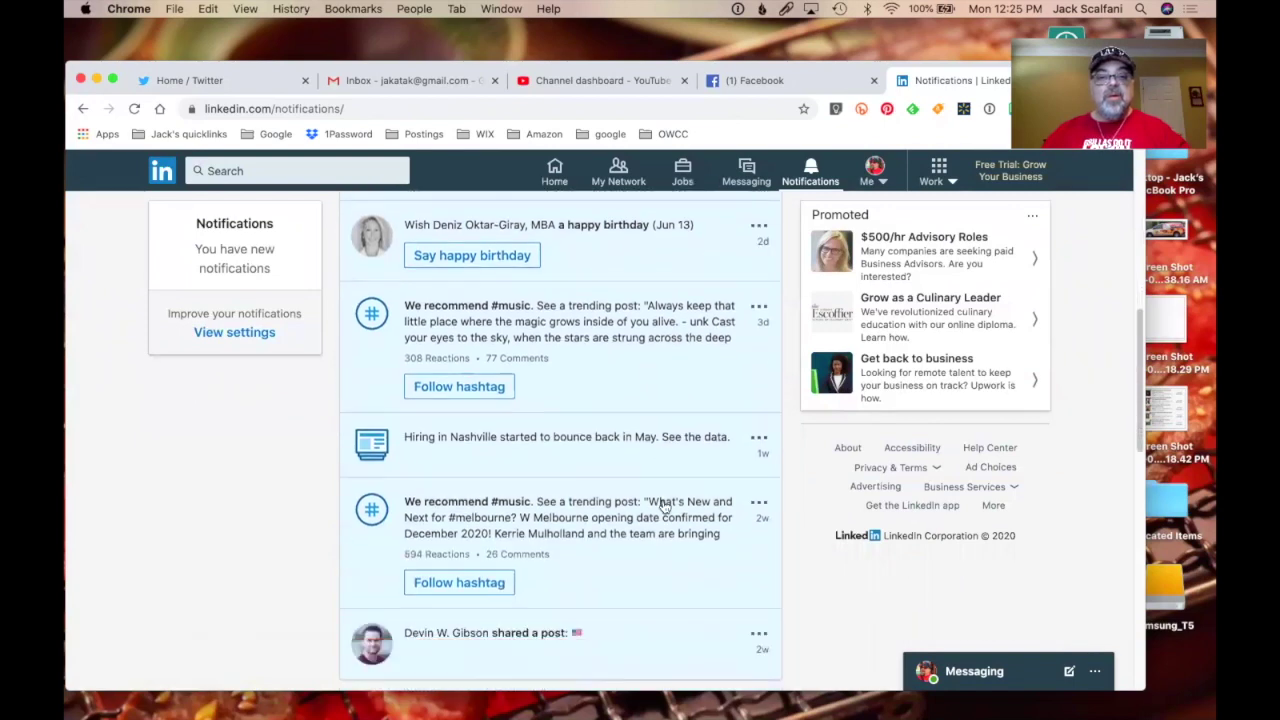
{"action": "scroll", "coordinate": [662, 506], "scroll_direction": "down", "scroll_amount": 1}
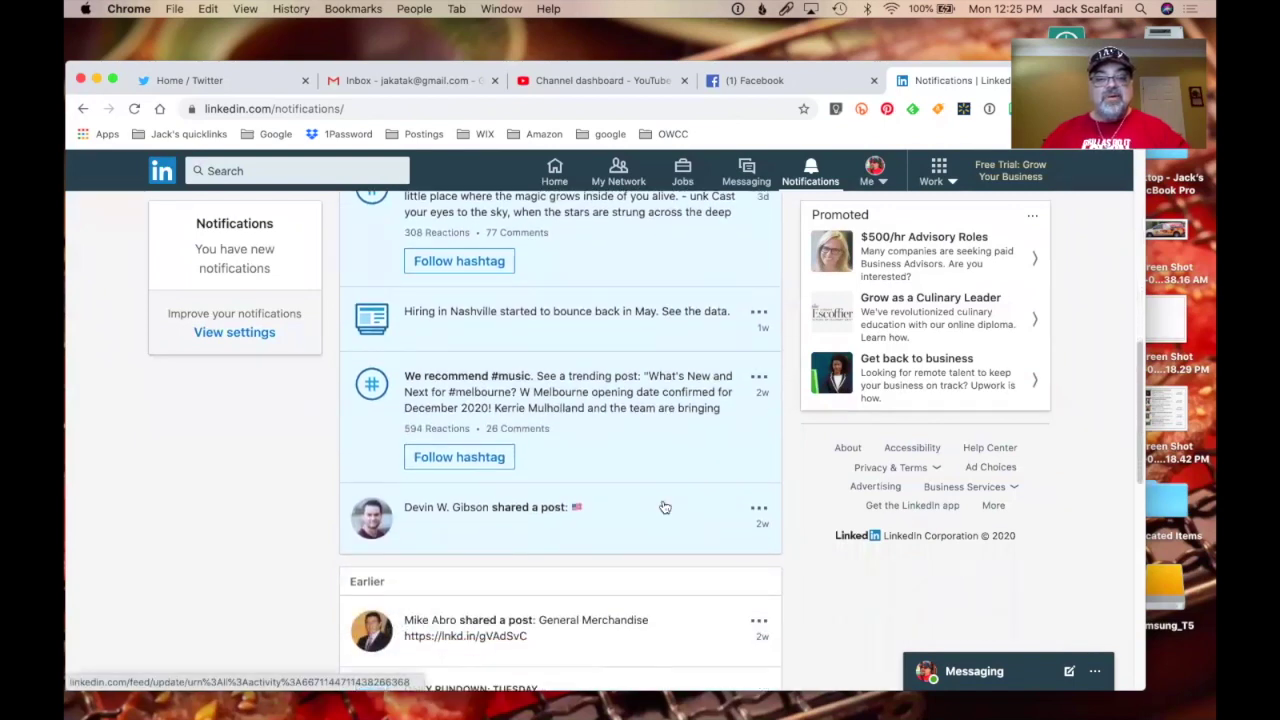
{"action": "left_click", "coordinate": [811, 170]}
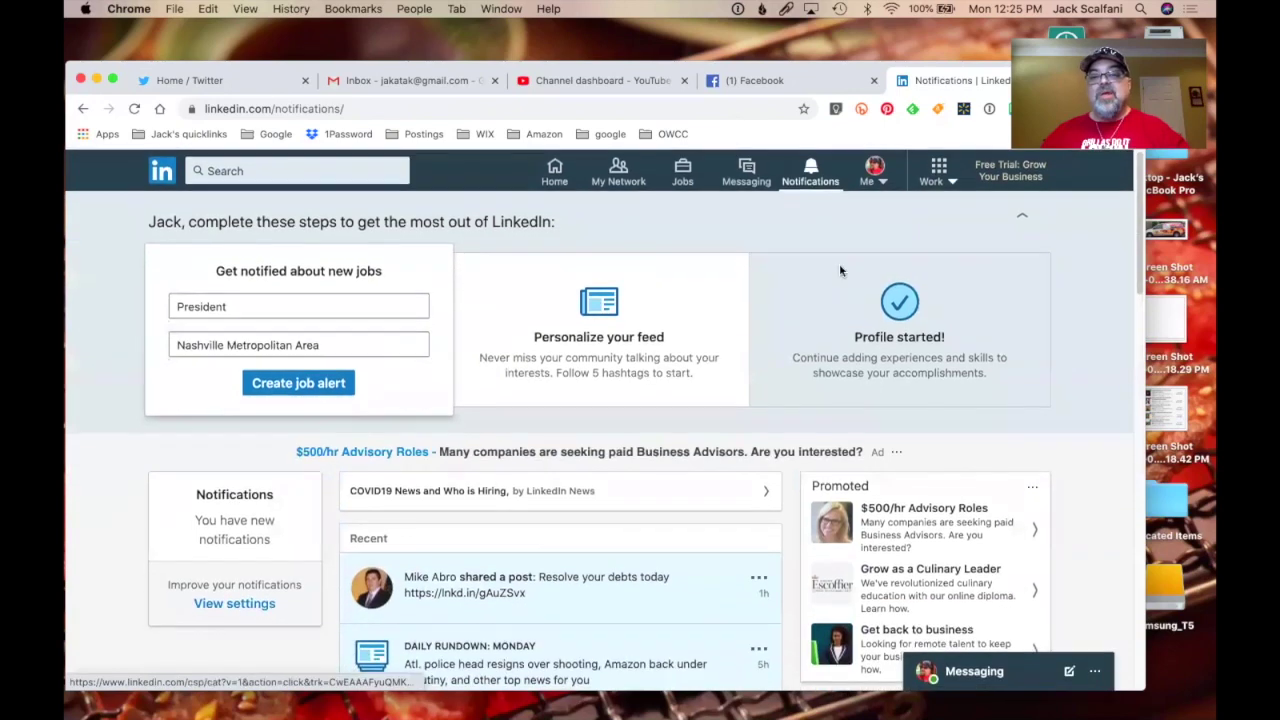
{"action": "left_click", "coordinate": [876, 176]}
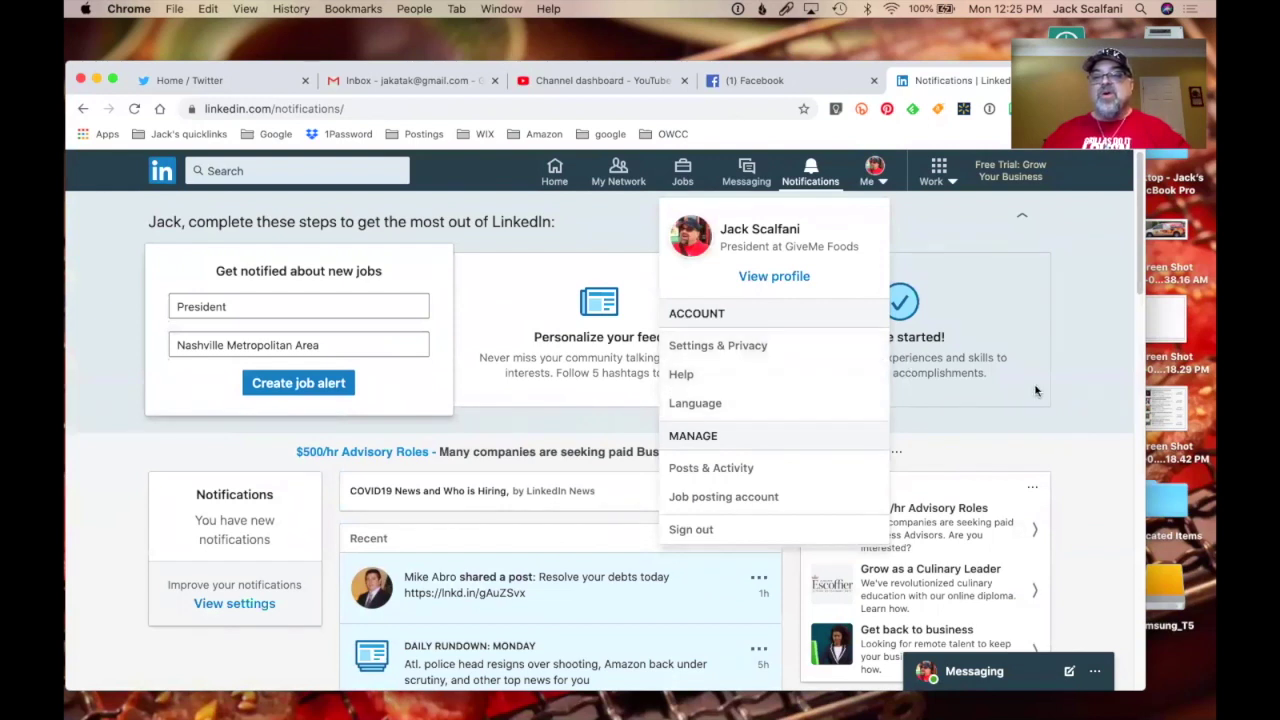
{"action": "left_click", "coordinate": [1081, 399]}
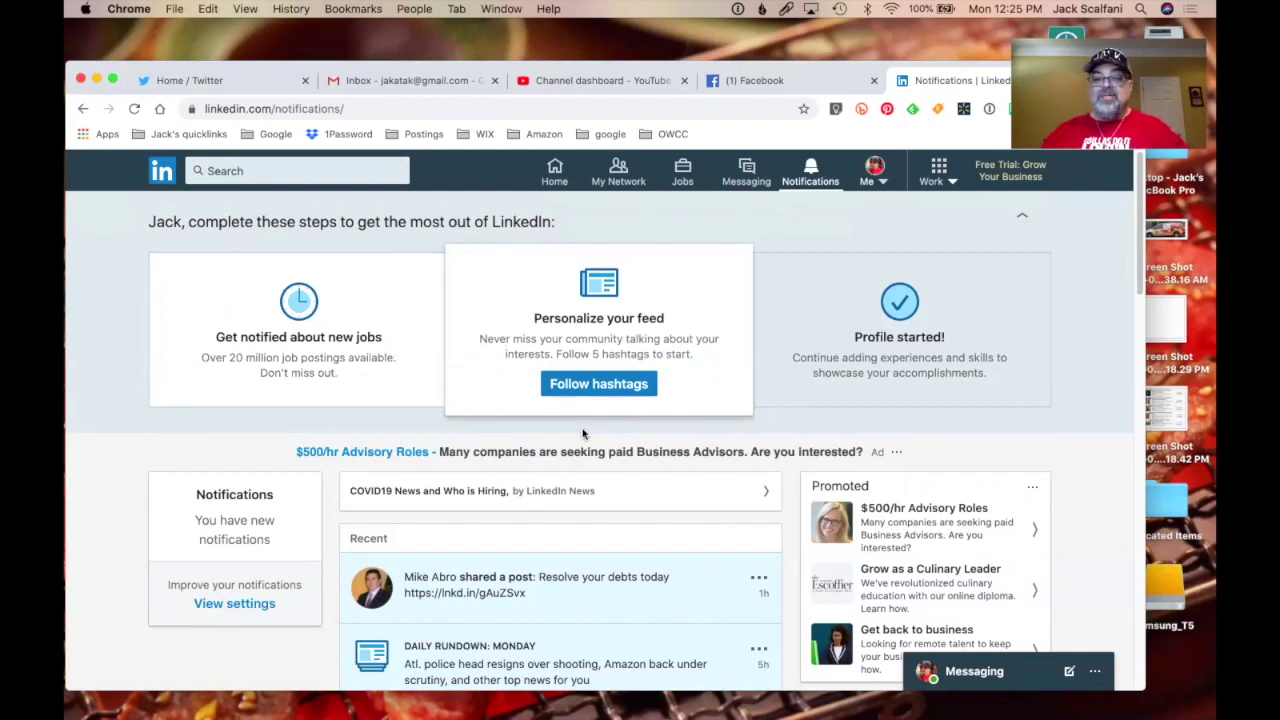
Leave Notifications for the home feed with the post box and today's news.
{"action": "scroll", "coordinate": [1100, 491], "scroll_direction": "down", "scroll_amount": 3}
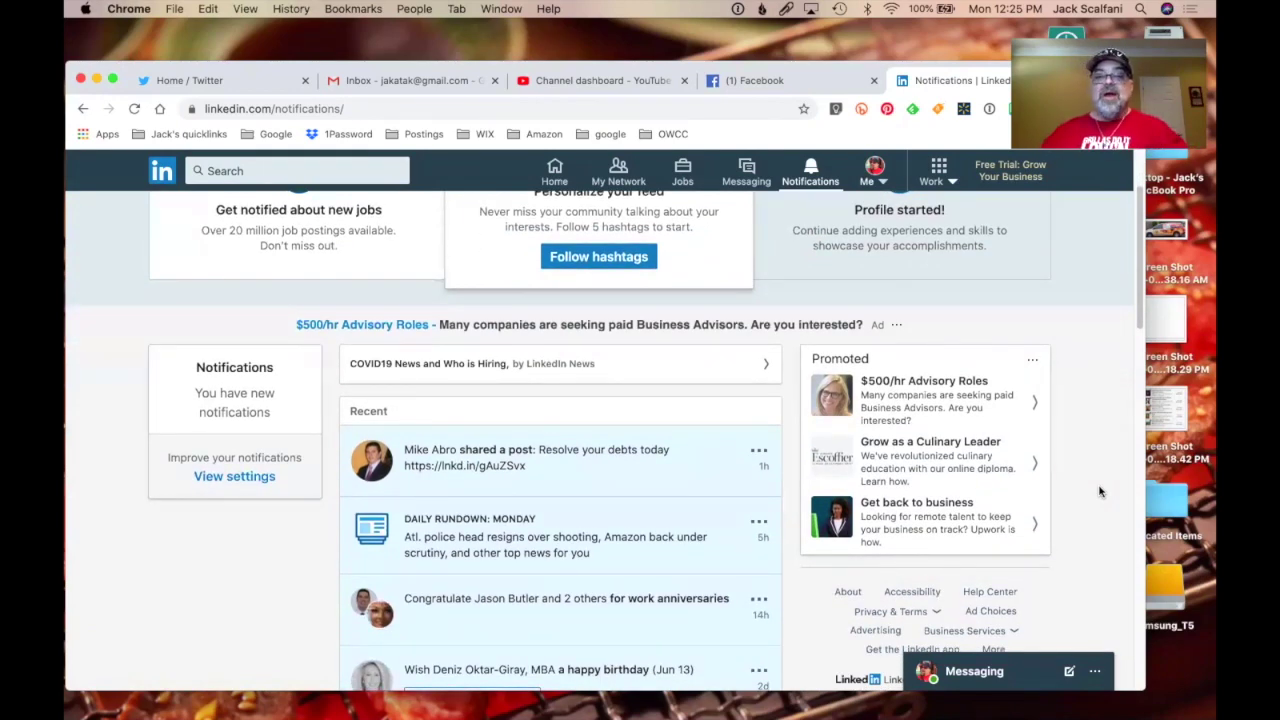
{"action": "scroll", "coordinate": [1100, 491], "scroll_direction": "up", "scroll_amount": 3}
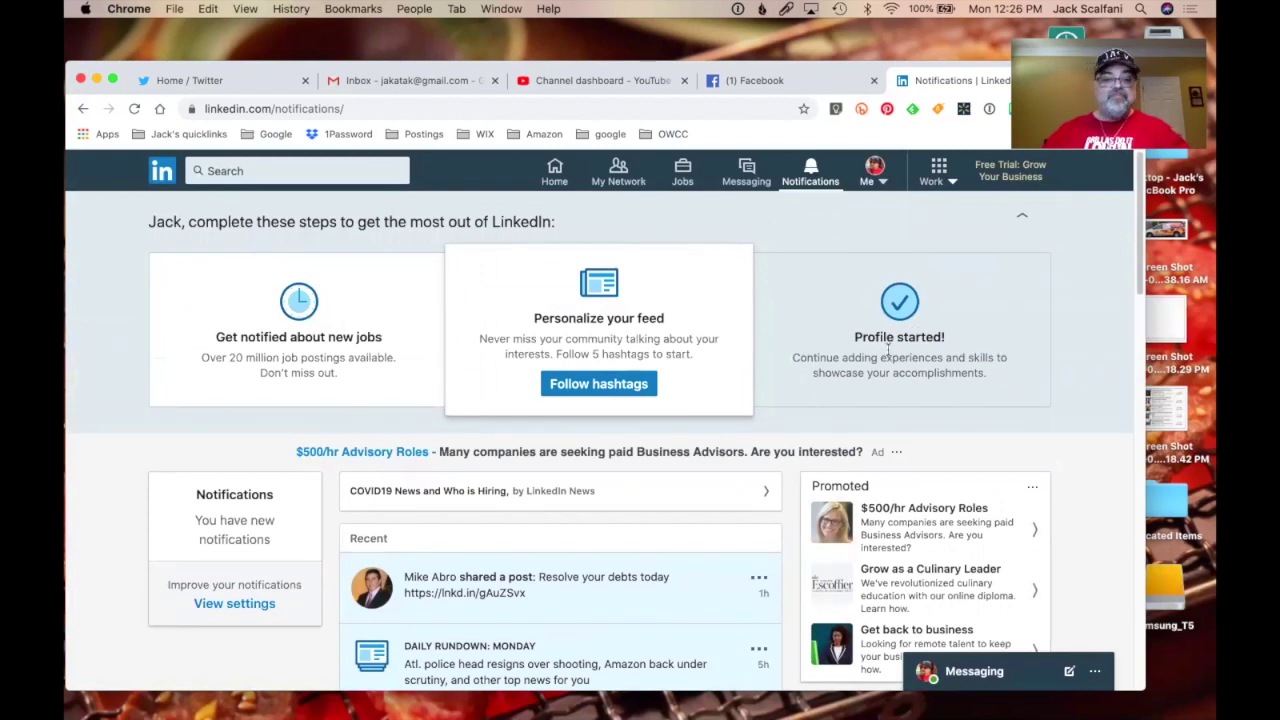
{"action": "scroll", "coordinate": [579, 531], "scroll_direction": "down", "scroll_amount": 5}
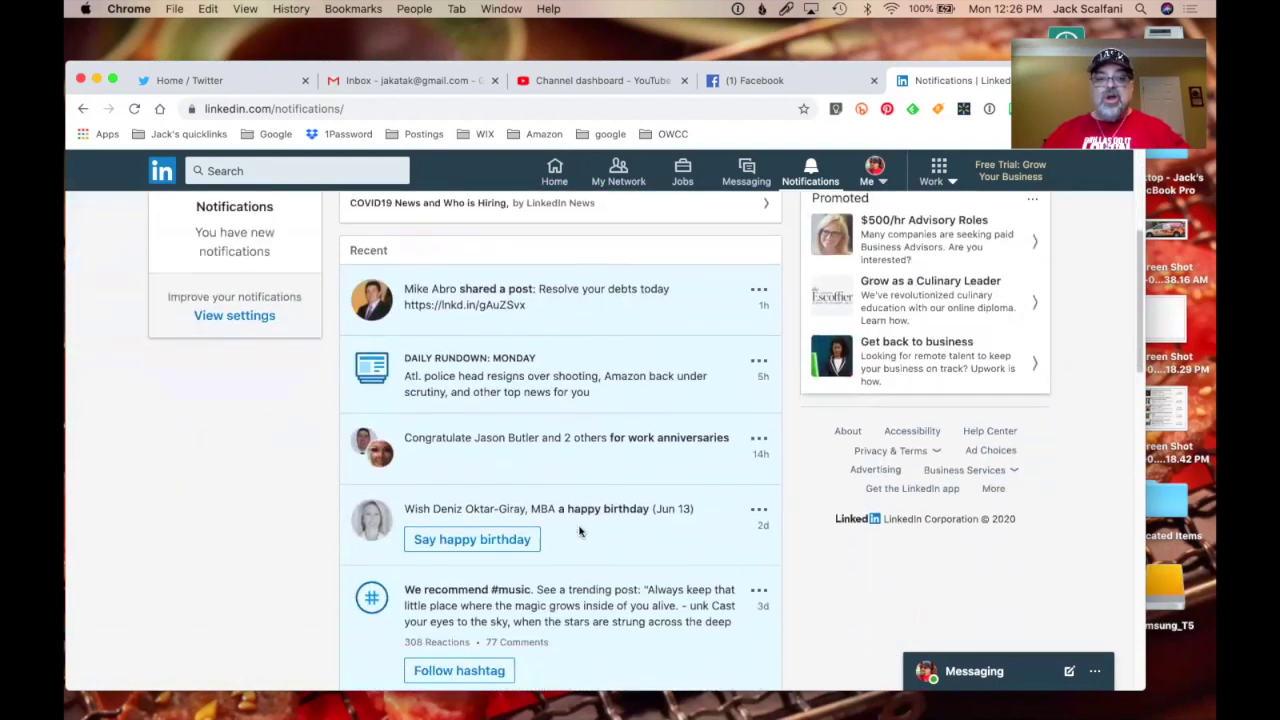
{"action": "scroll", "coordinate": [580, 531], "scroll_direction": "up", "scroll_amount": 5}
{"action": "left_click", "coordinate": [554, 172]}
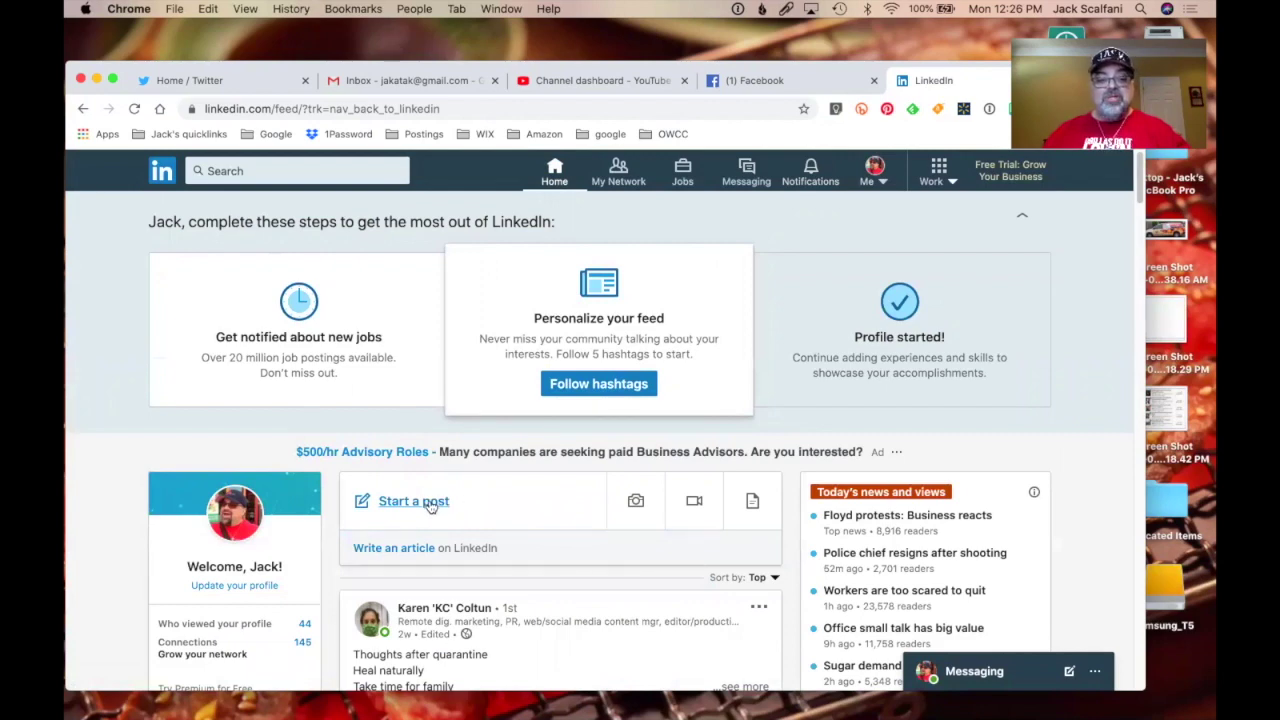
{"action": "left_click", "coordinate": [430, 504]}
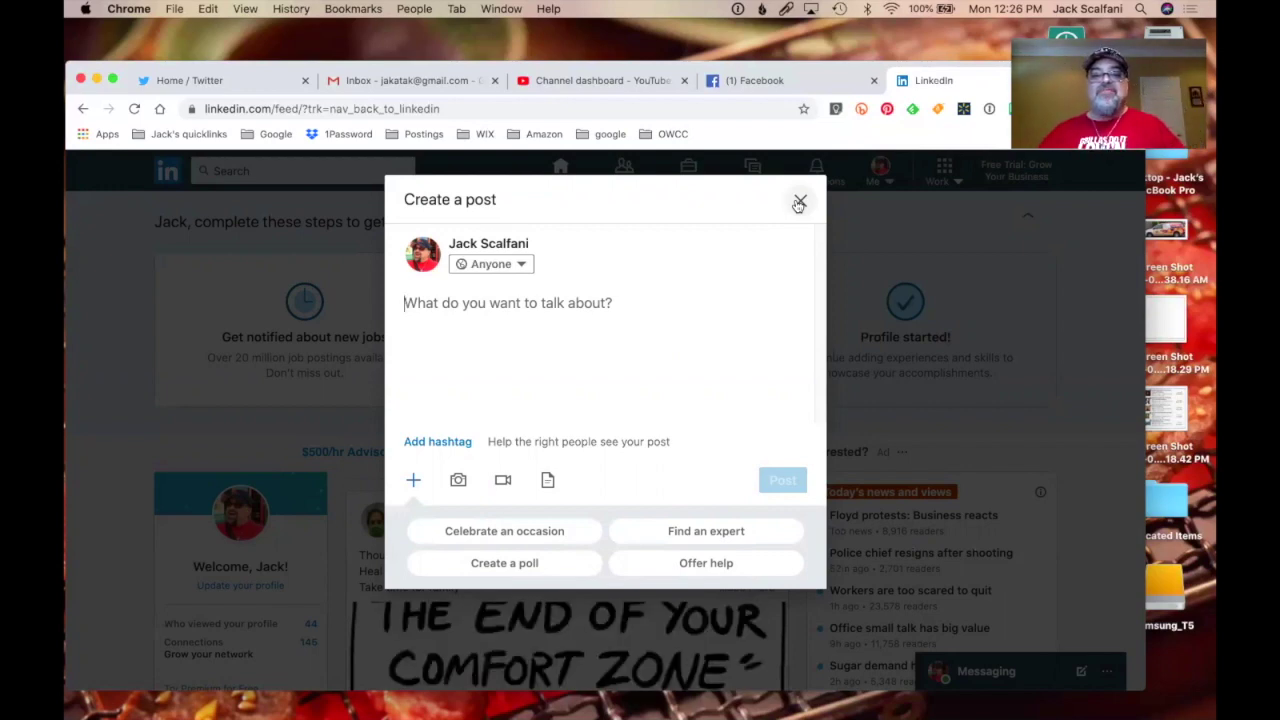
{"action": "left_click", "coordinate": [799, 203]}
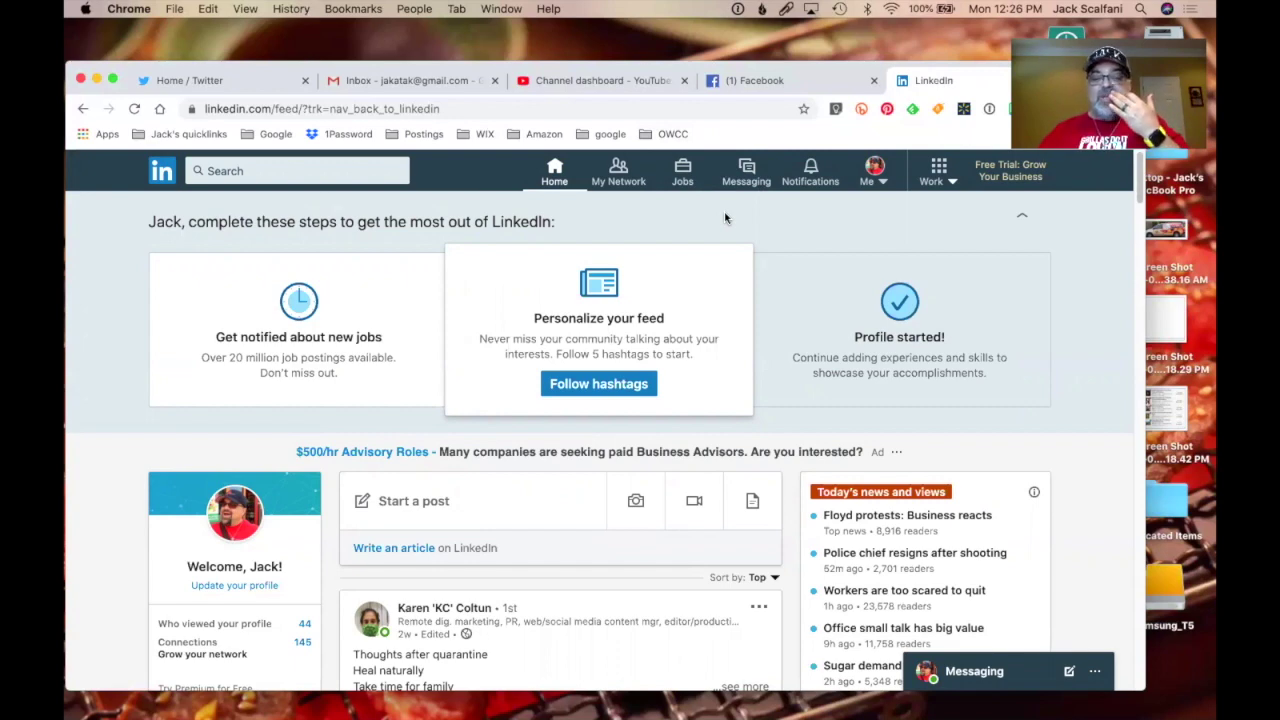
{"action": "scroll", "coordinate": [1066, 282], "scroll_direction": "down", "scroll_amount": 15}
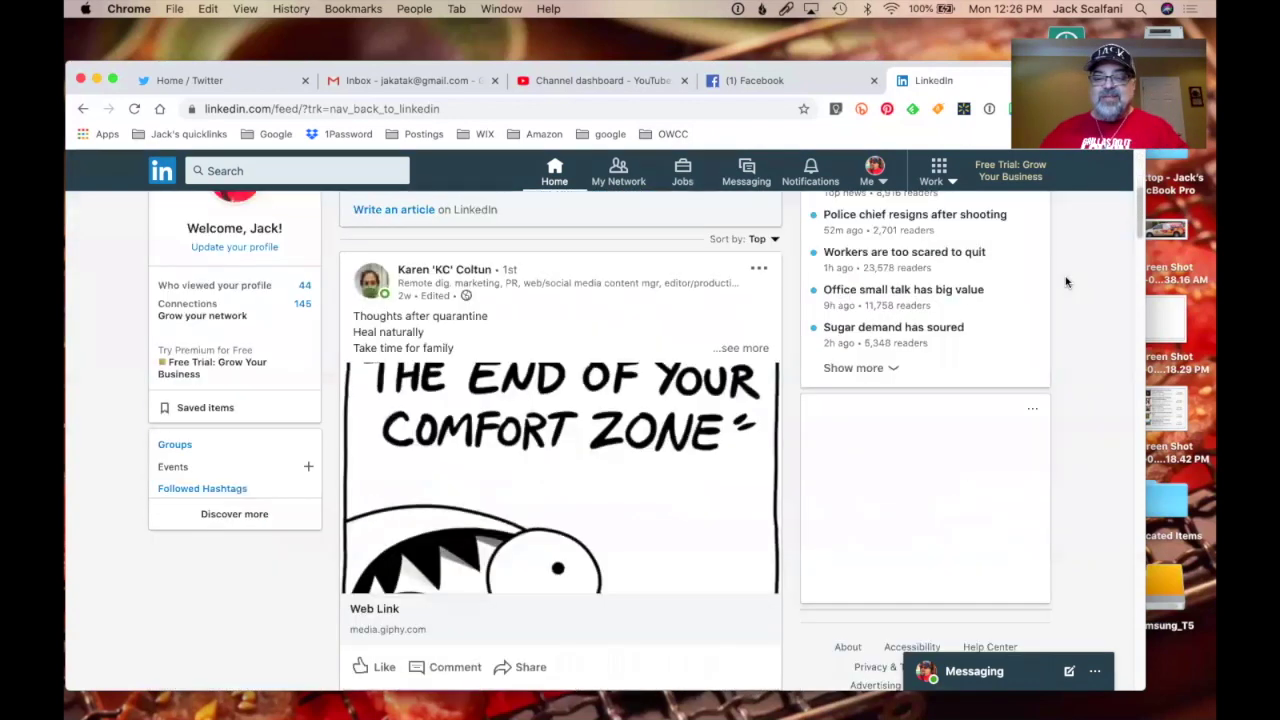
{"action": "scroll", "coordinate": [1066, 282], "scroll_direction": "down", "scroll_amount": 8}
{"action": "scroll", "coordinate": [1066, 282], "scroll_direction": "up", "scroll_amount": 3}
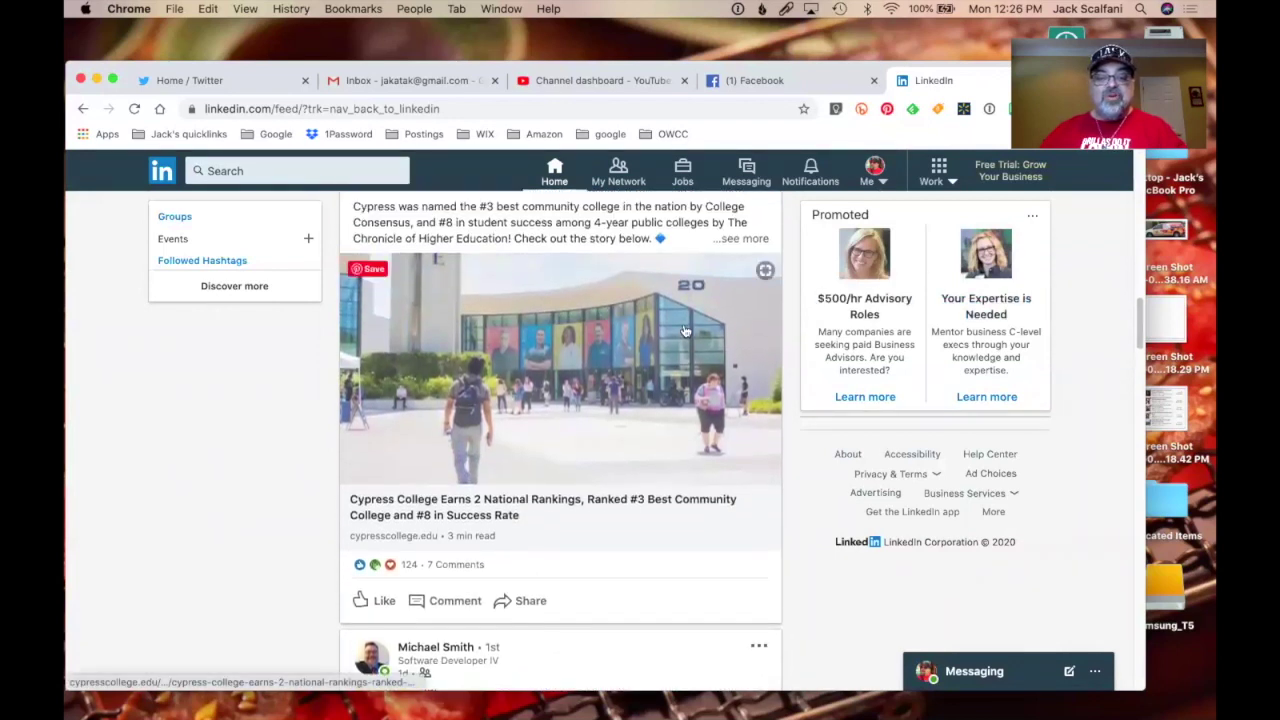
{"action": "scroll", "coordinate": [594, 337], "scroll_direction": "up", "scroll_amount": 2}
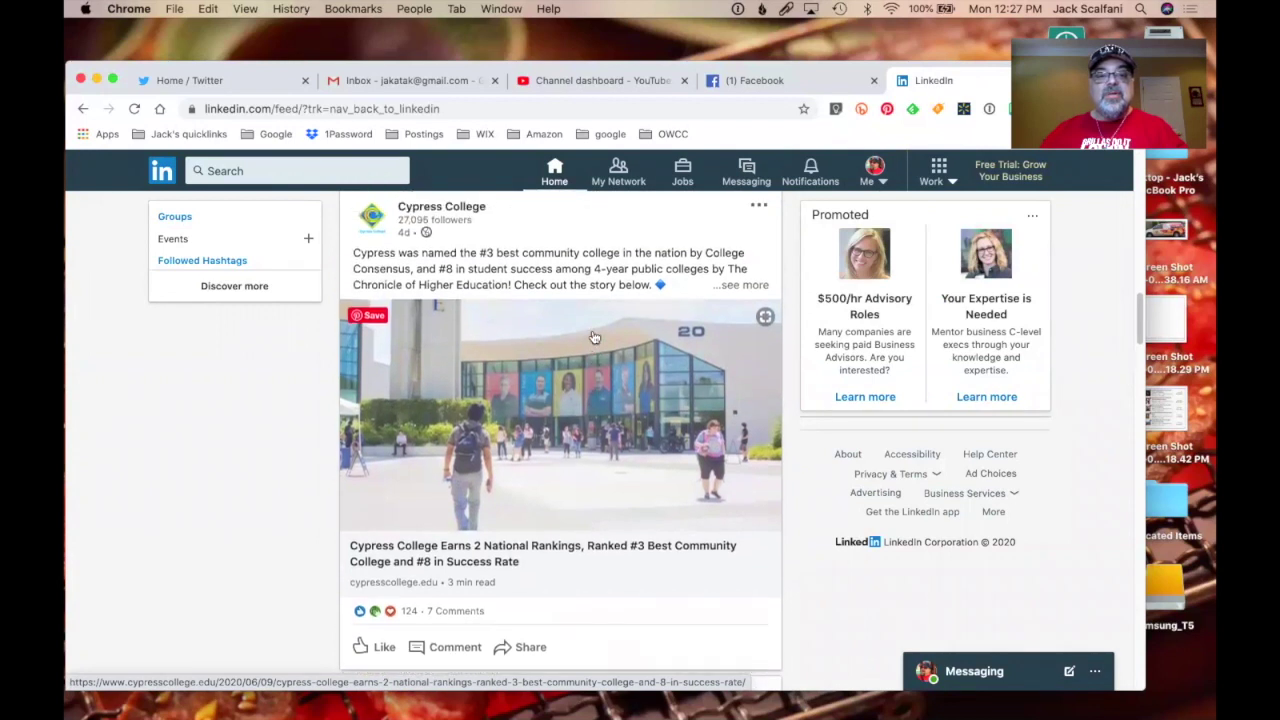
{"action": "scroll", "coordinate": [594, 337], "scroll_direction": "up", "scroll_amount": 1}
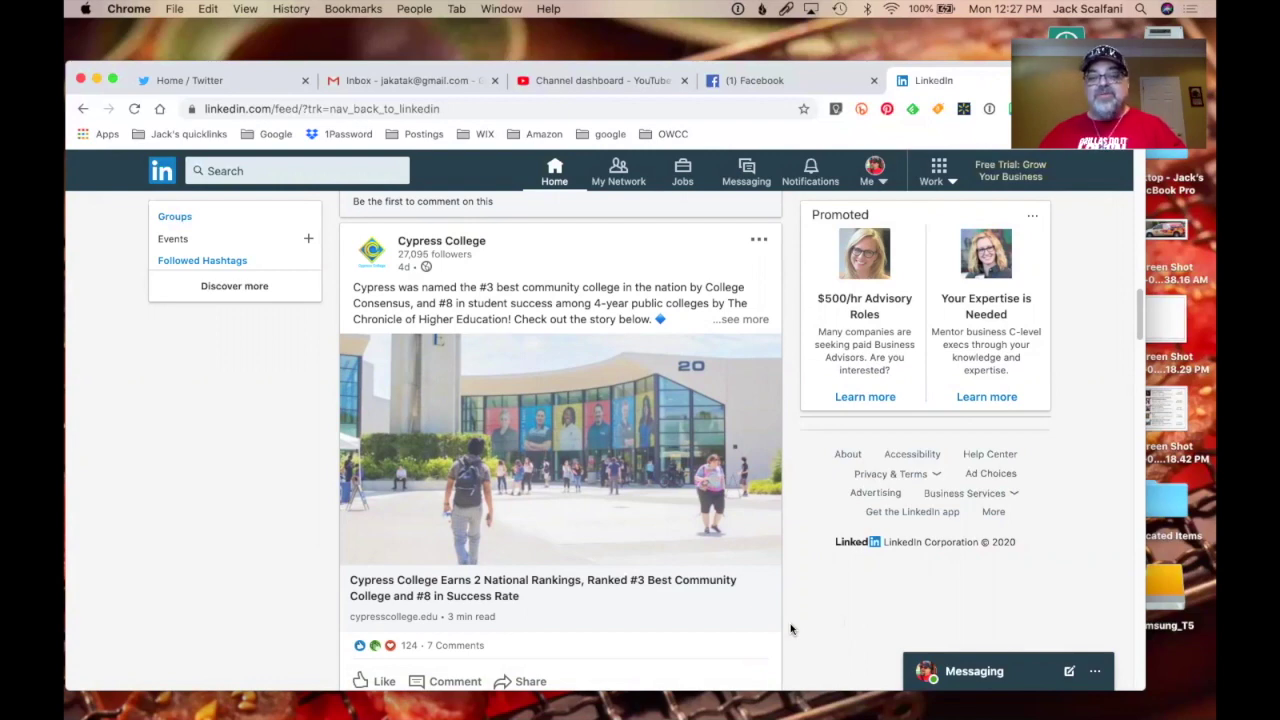
{"action": "scroll", "coordinate": [790, 628], "scroll_direction": "up", "scroll_amount": 10}
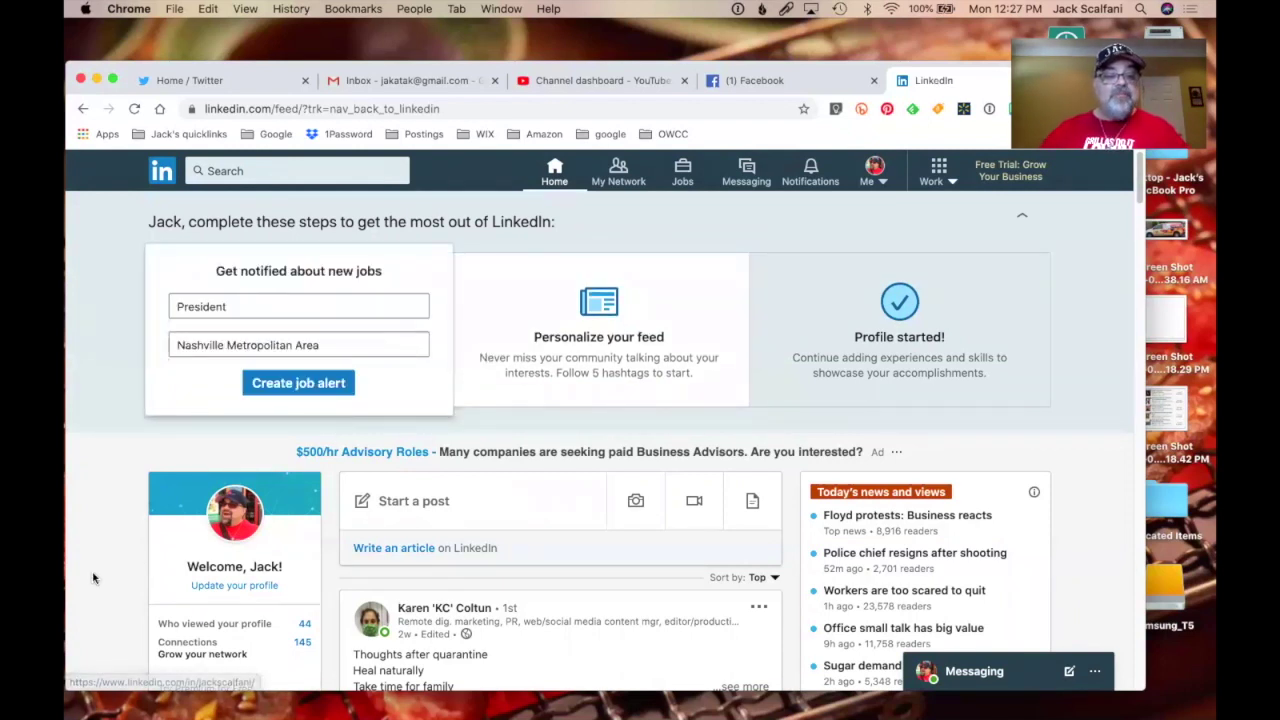
{"action": "scroll", "coordinate": [125, 517], "scroll_direction": "down", "scroll_amount": 3}
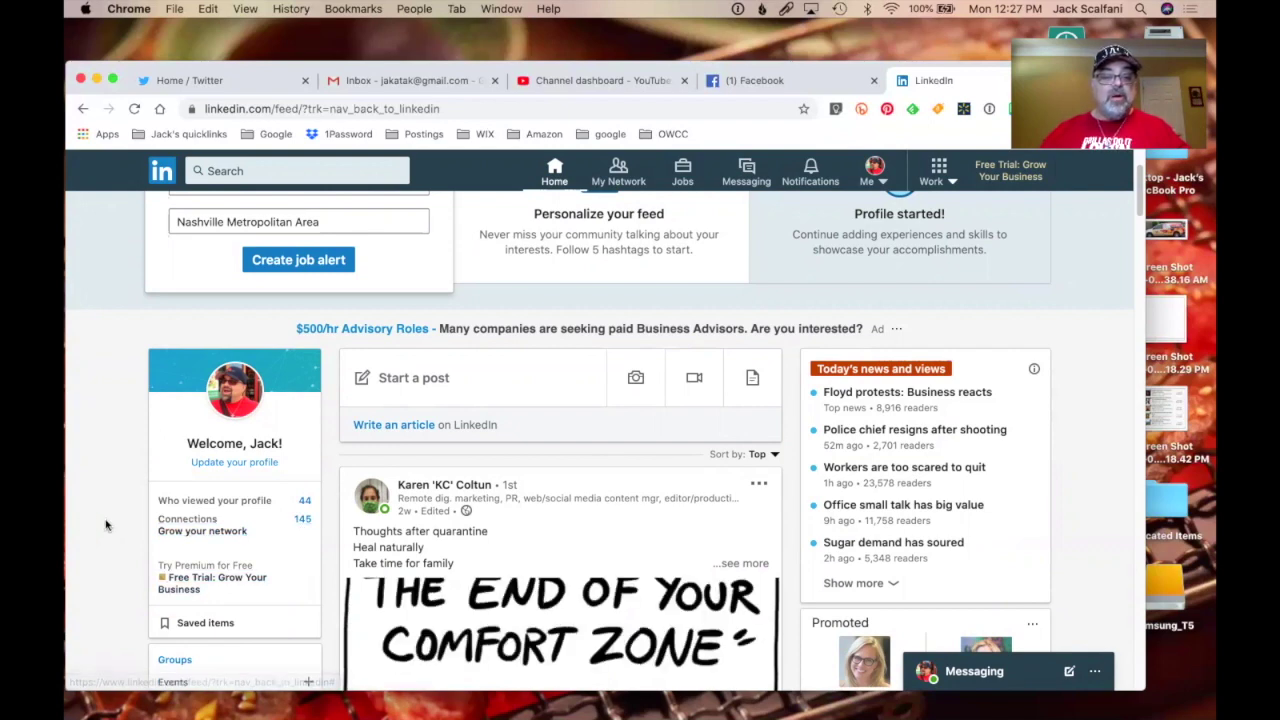
{"action": "scroll", "coordinate": [107, 525], "scroll_direction": "down", "scroll_amount": 5}
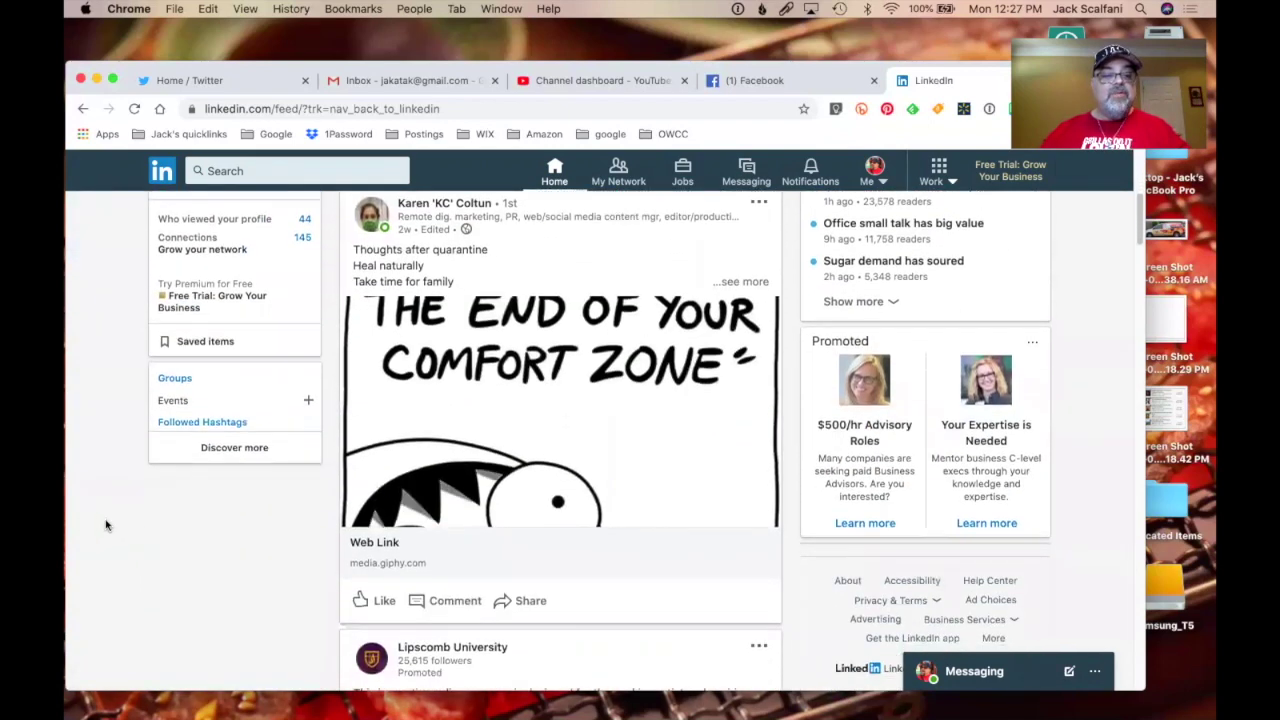
{"action": "scroll", "coordinate": [107, 525], "scroll_direction": "up", "scroll_amount": 2}
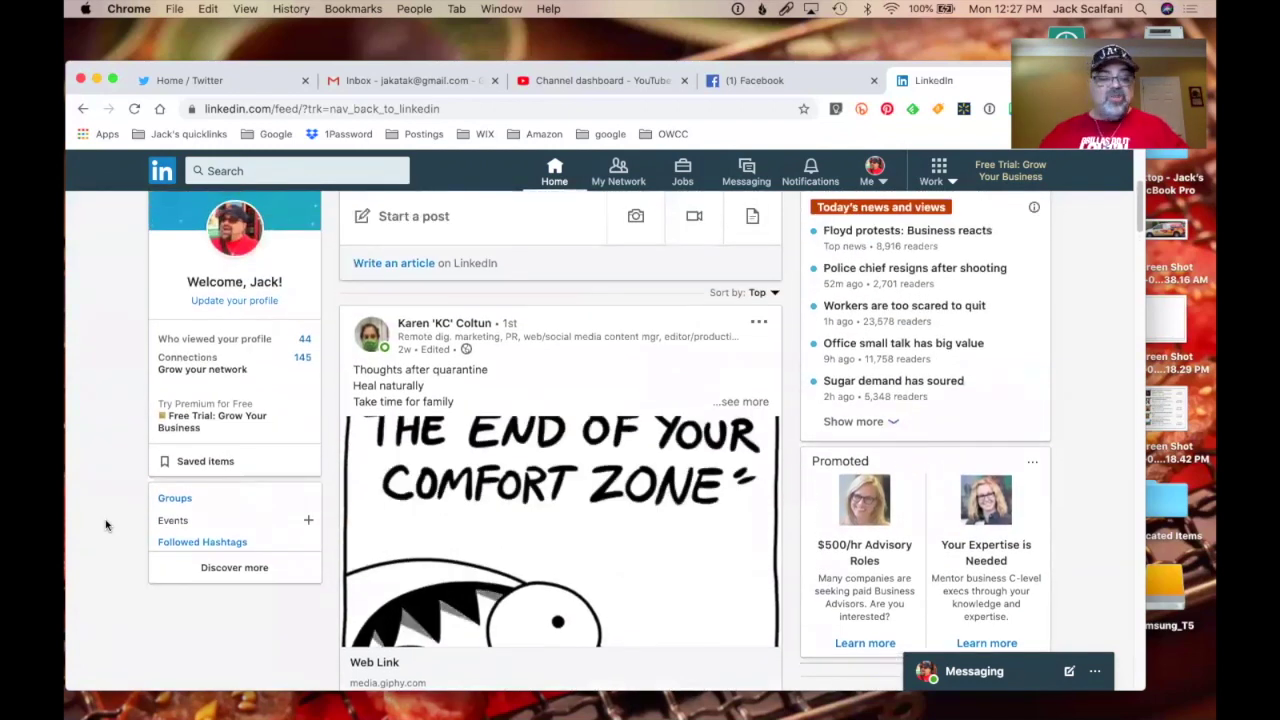
{"action": "scroll", "coordinate": [107, 525], "scroll_direction": "down", "scroll_amount": 3}
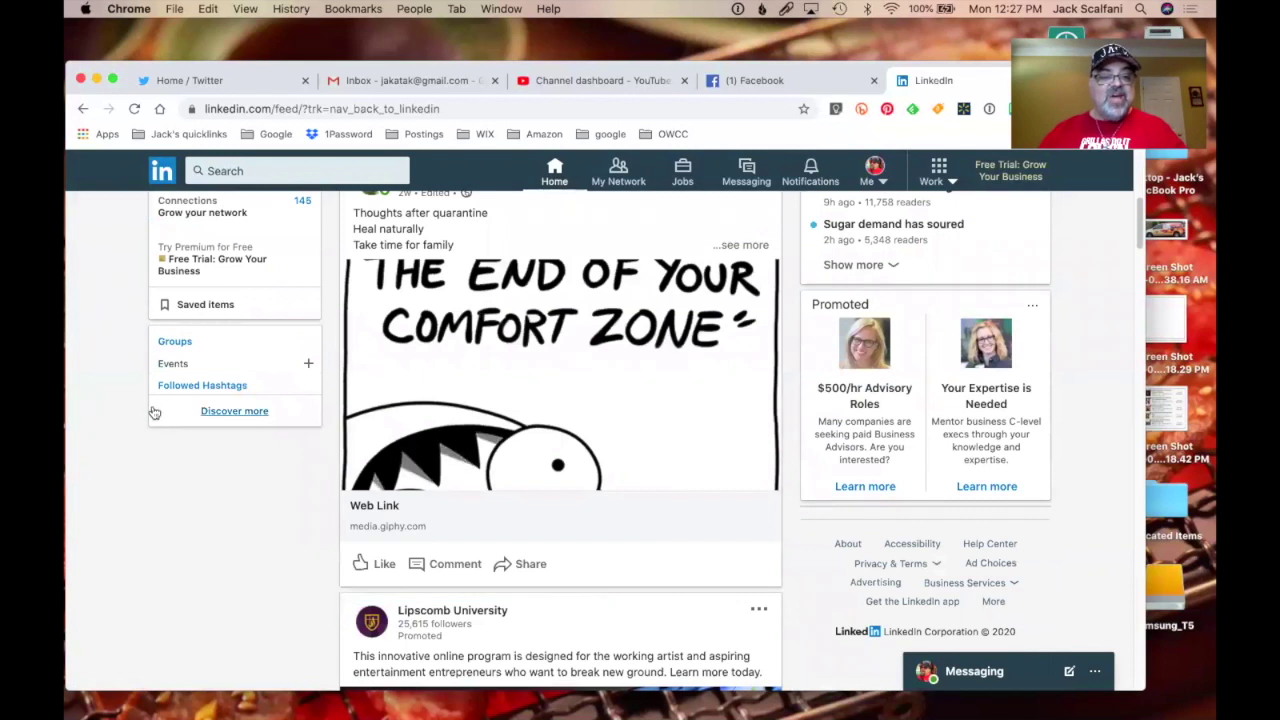
Open Groups, confirm the Requested tab has no pending join requests, then return to Your groups.
{"action": "left_click", "coordinate": [172, 344]}
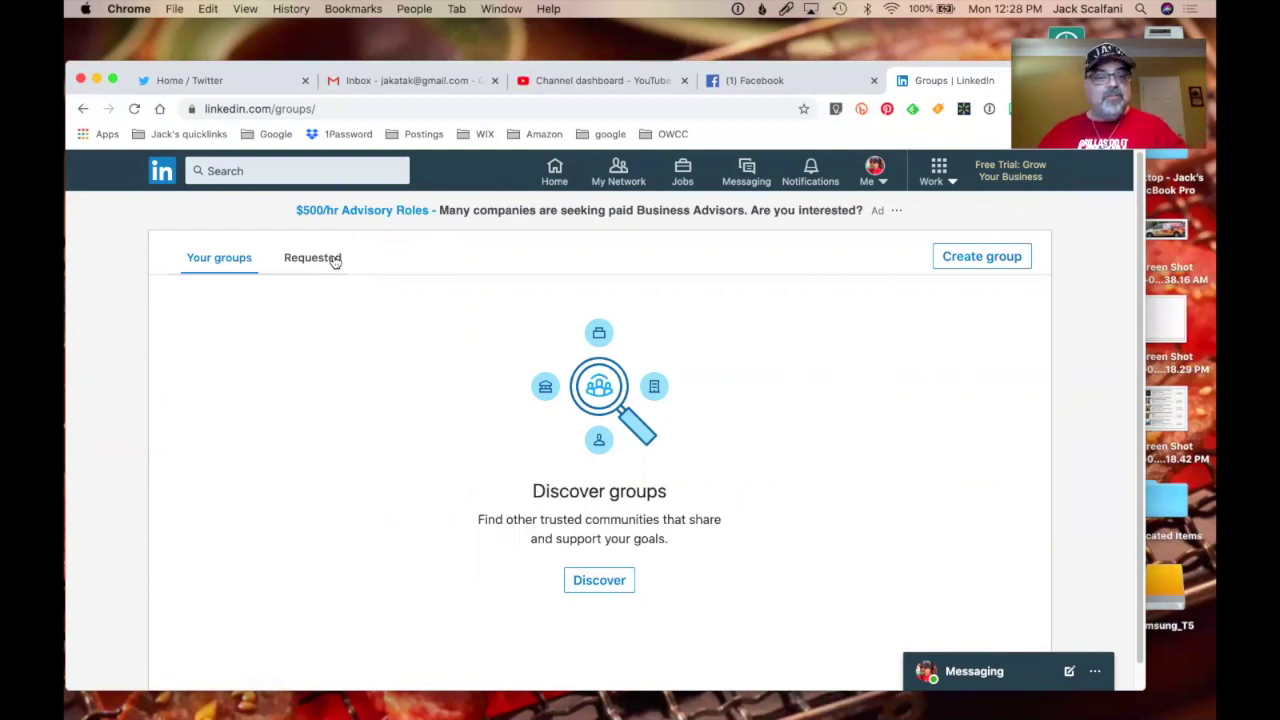
{"action": "left_click", "coordinate": [335, 261]}
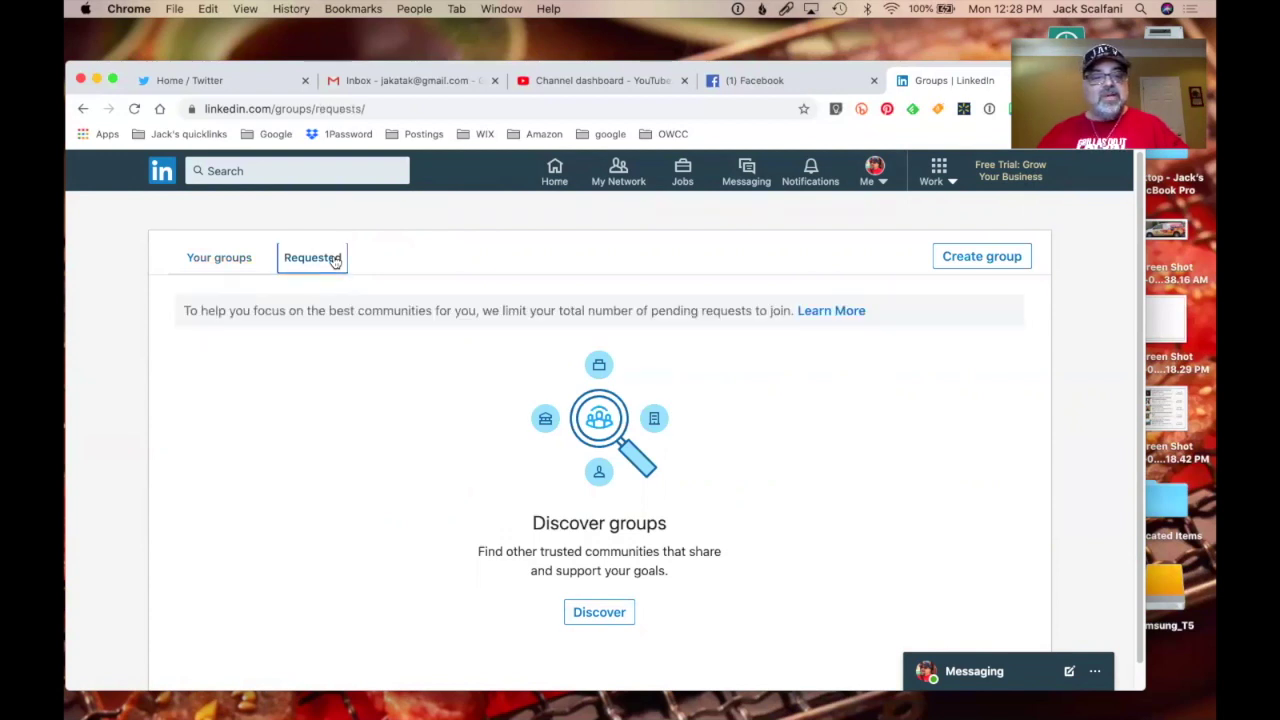
{"action": "left_click", "coordinate": [218, 262]}
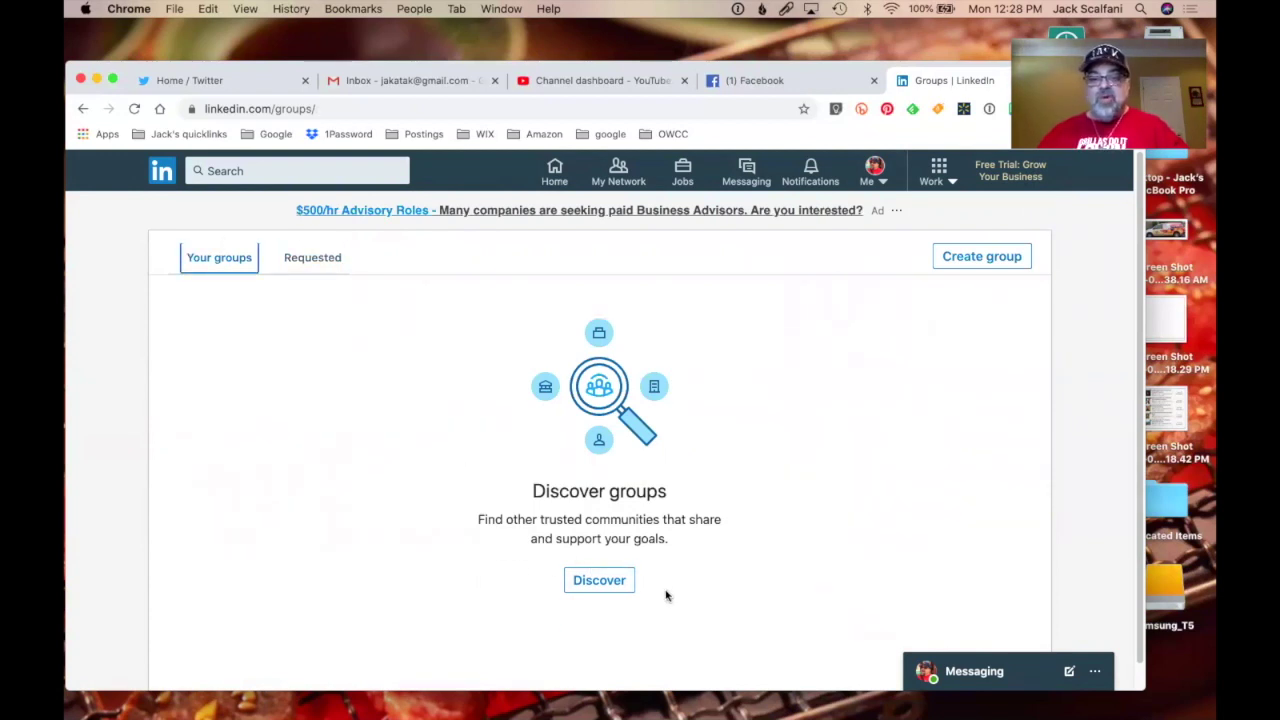
Browse the Discover group results, including Harvard Business Review, Digital Marketing and Finance Club.
{"action": "left_click", "coordinate": [614, 588]}
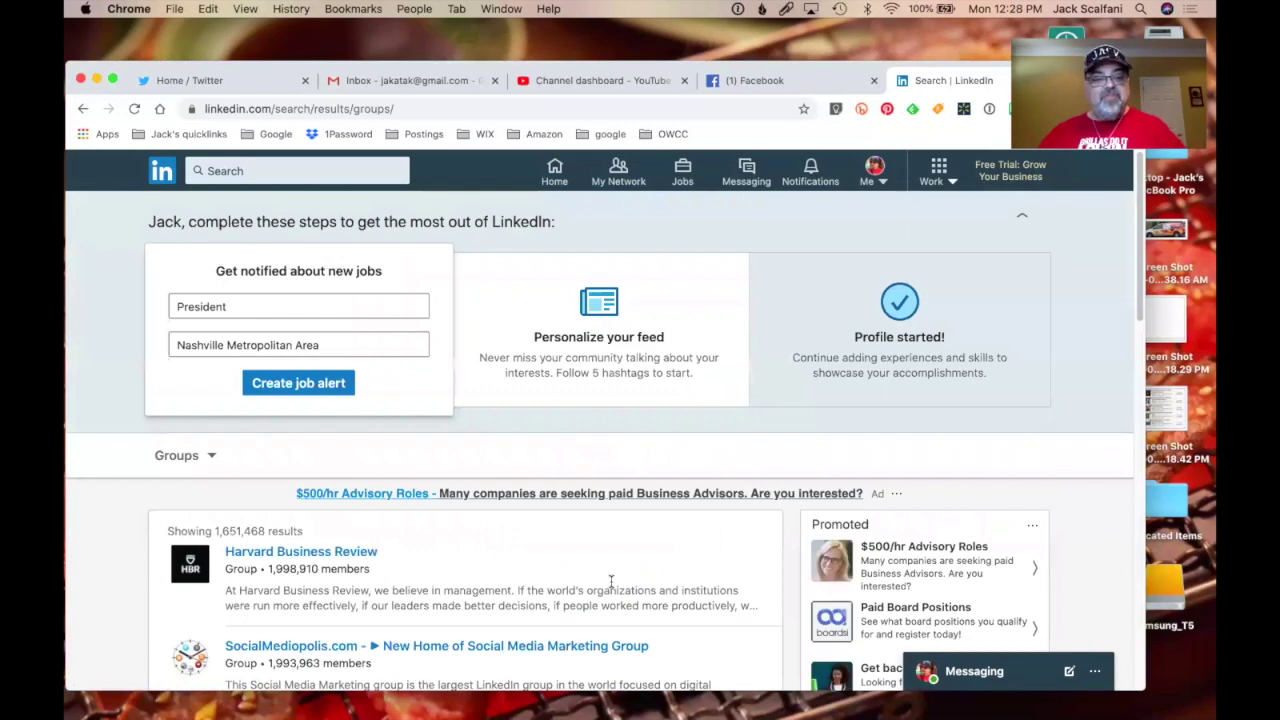
{"action": "scroll", "coordinate": [611, 580], "scroll_direction": "down", "scroll_amount": 4}
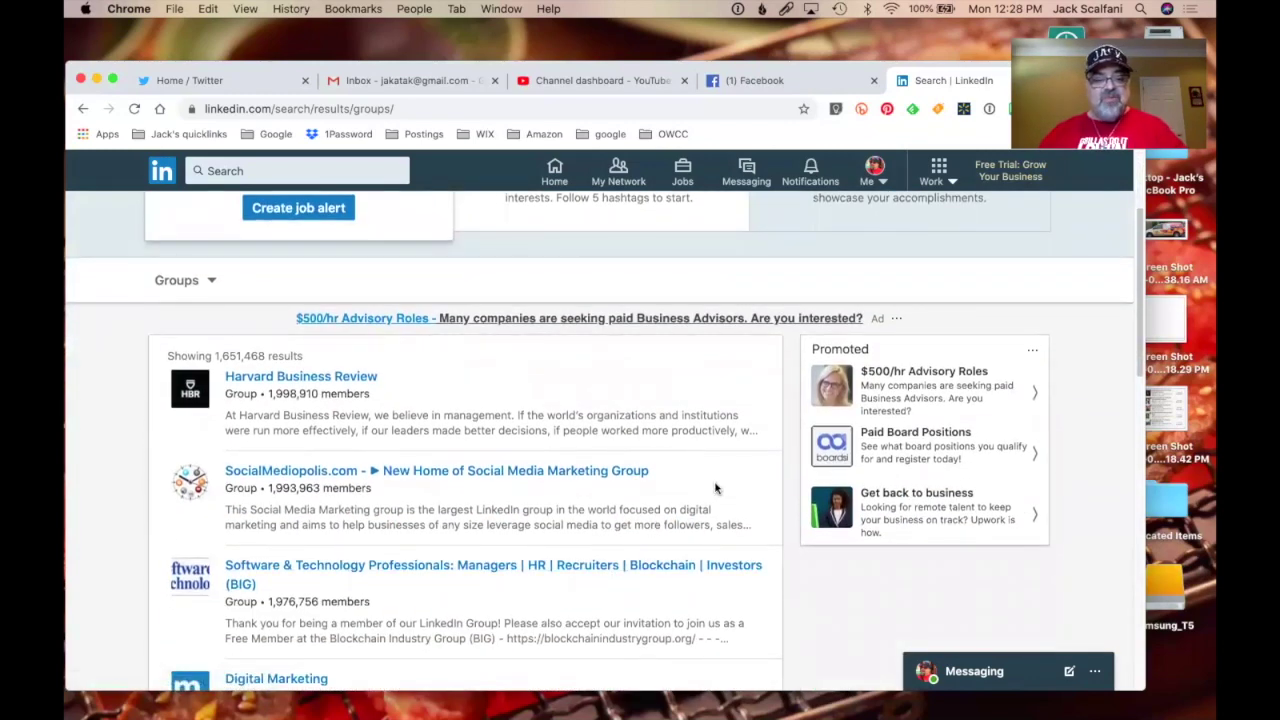
{"action": "scroll", "coordinate": [715, 488], "scroll_direction": "down", "scroll_amount": 3}
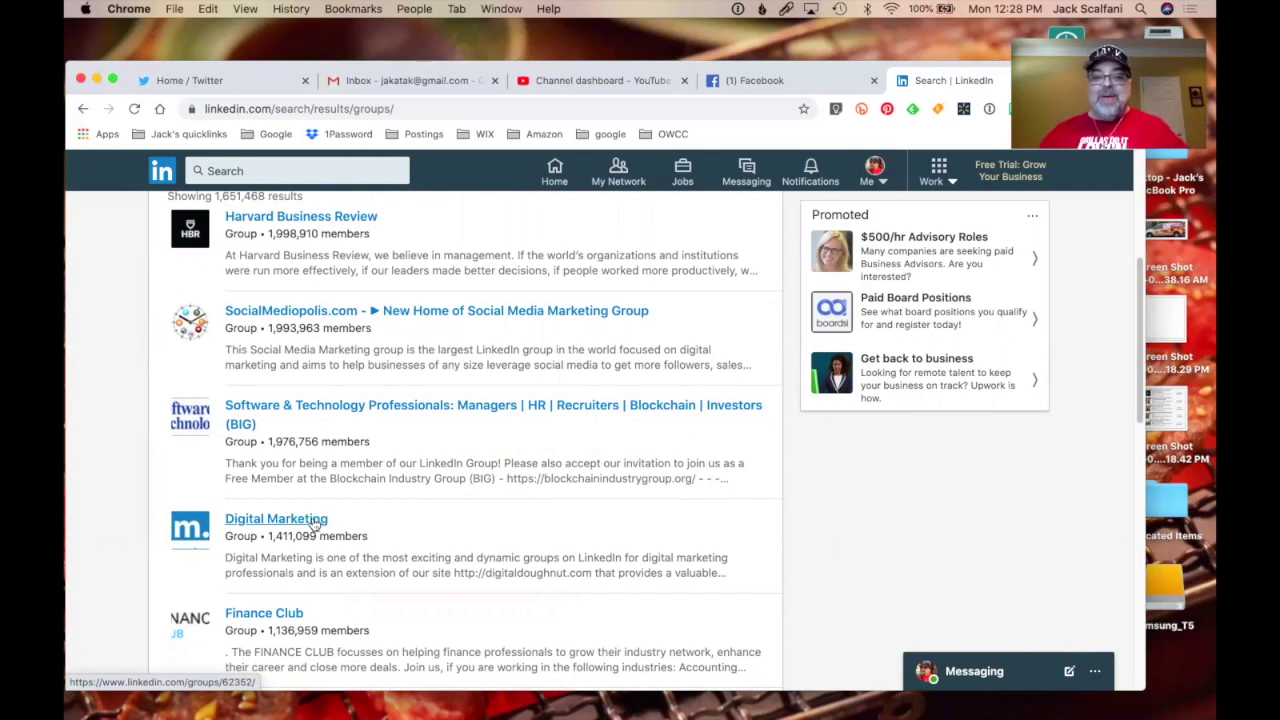
Open the Digital Marketing group page and review its 1,411,099 members, admins and related groups.
{"action": "left_click", "coordinate": [315, 522]}
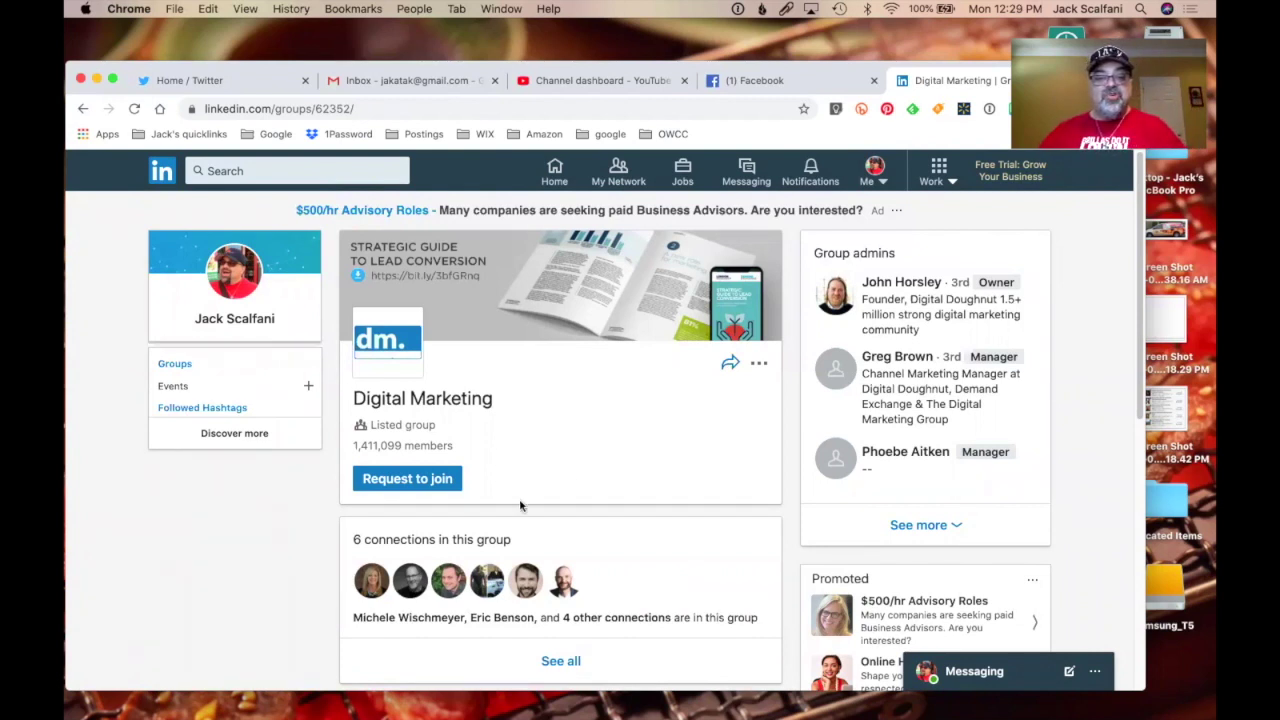
{"action": "scroll", "coordinate": [312, 547], "scroll_direction": "down", "scroll_amount": 5}
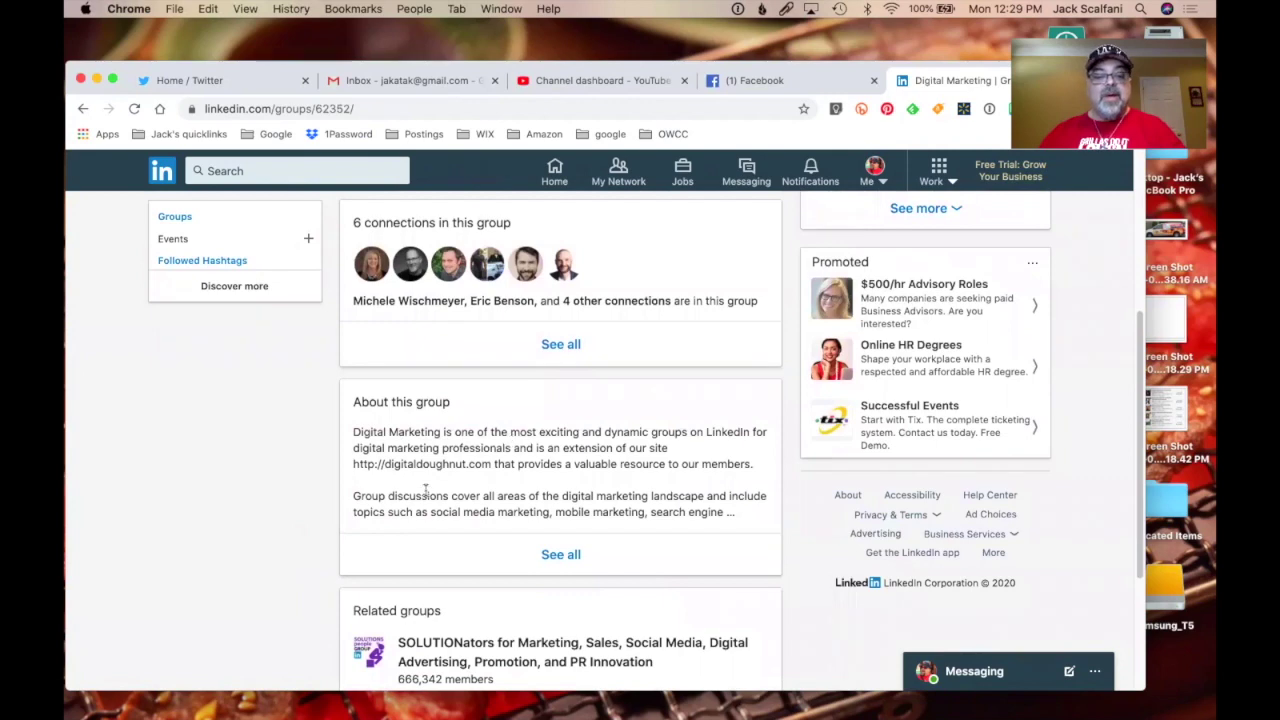
{"action": "scroll", "coordinate": [335, 518], "scroll_direction": "down", "scroll_amount": 2}
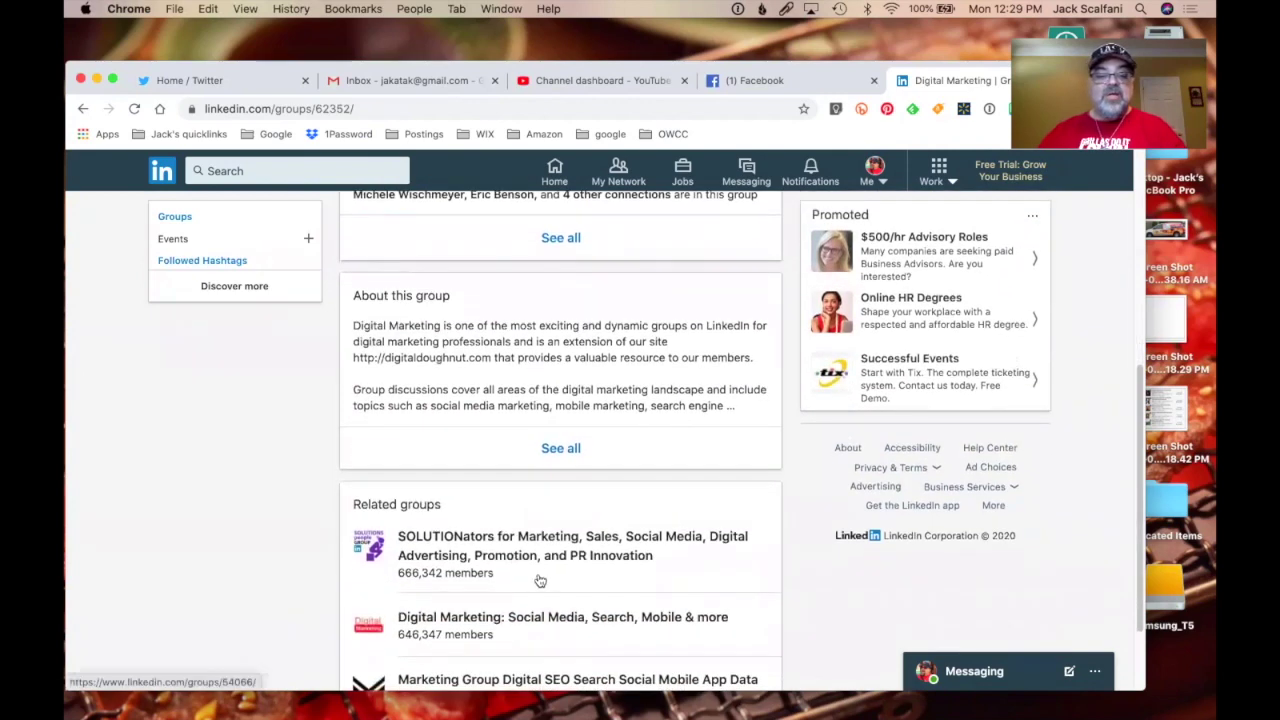
{"action": "scroll", "coordinate": [537, 580], "scroll_direction": "down", "scroll_amount": 2}
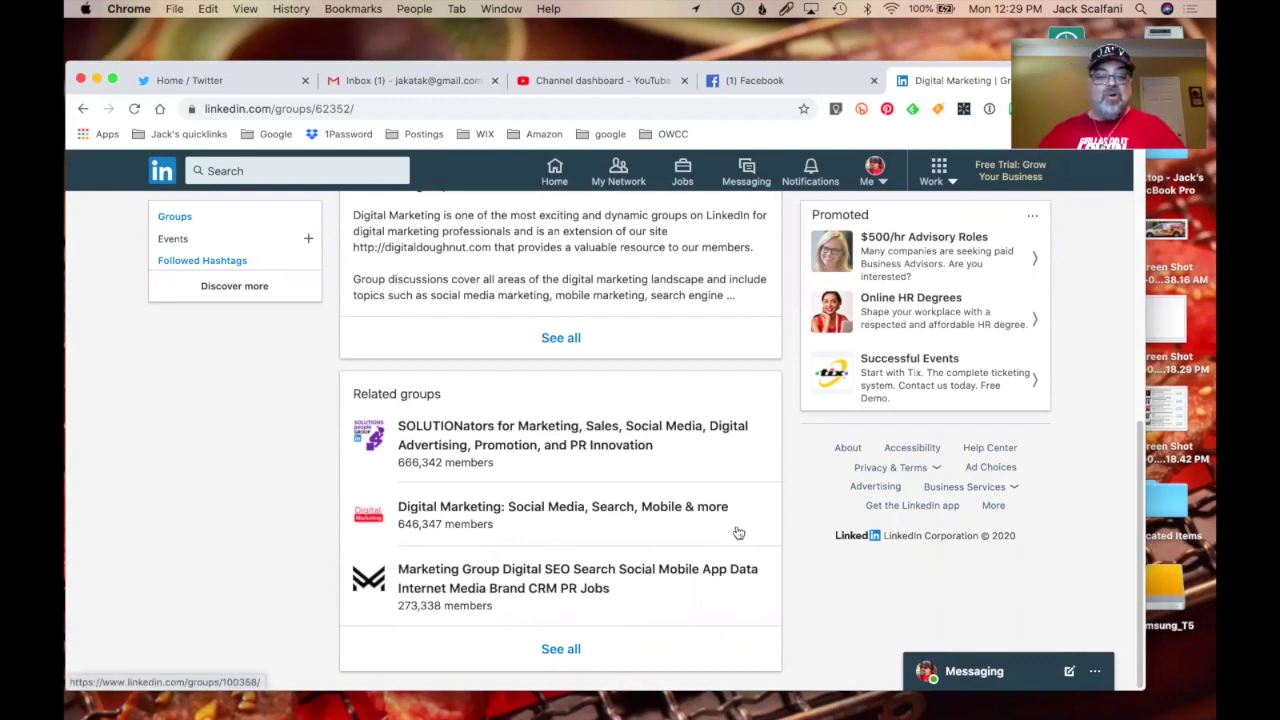
{"action": "scroll", "coordinate": [738, 533], "scroll_direction": "up", "scroll_amount": 10}
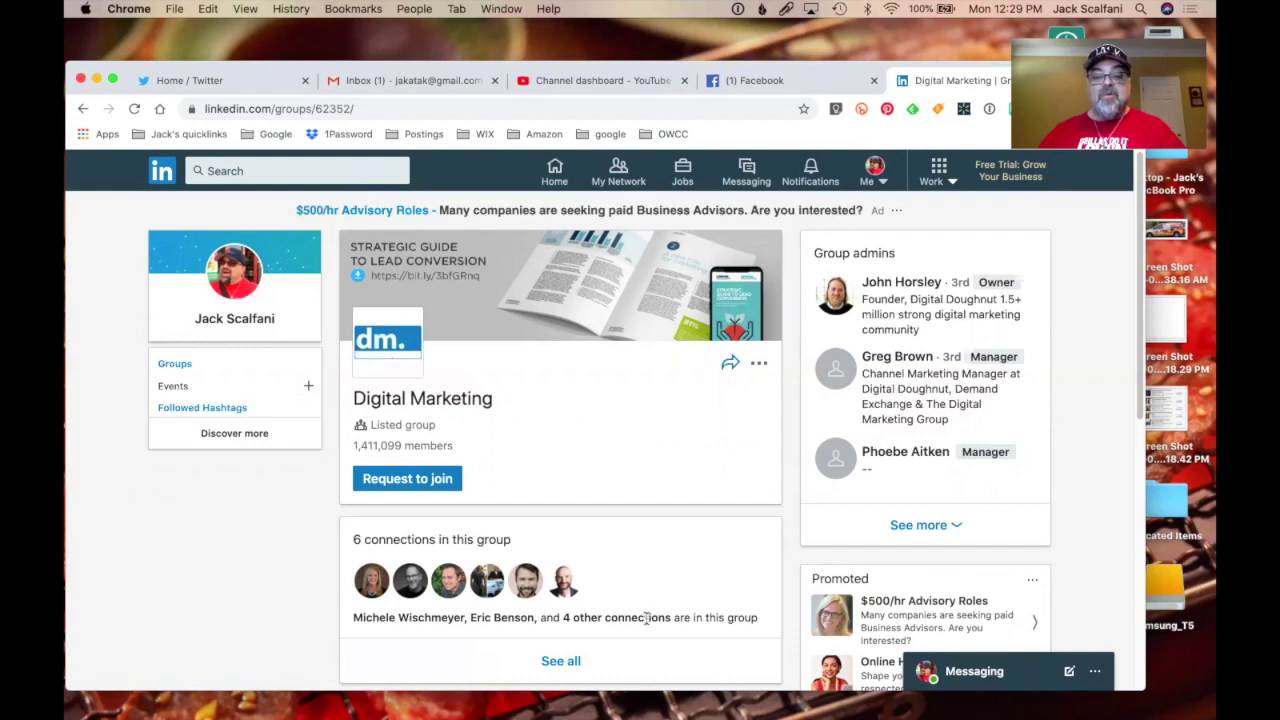
{"action": "left_click", "coordinate": [425, 482]}
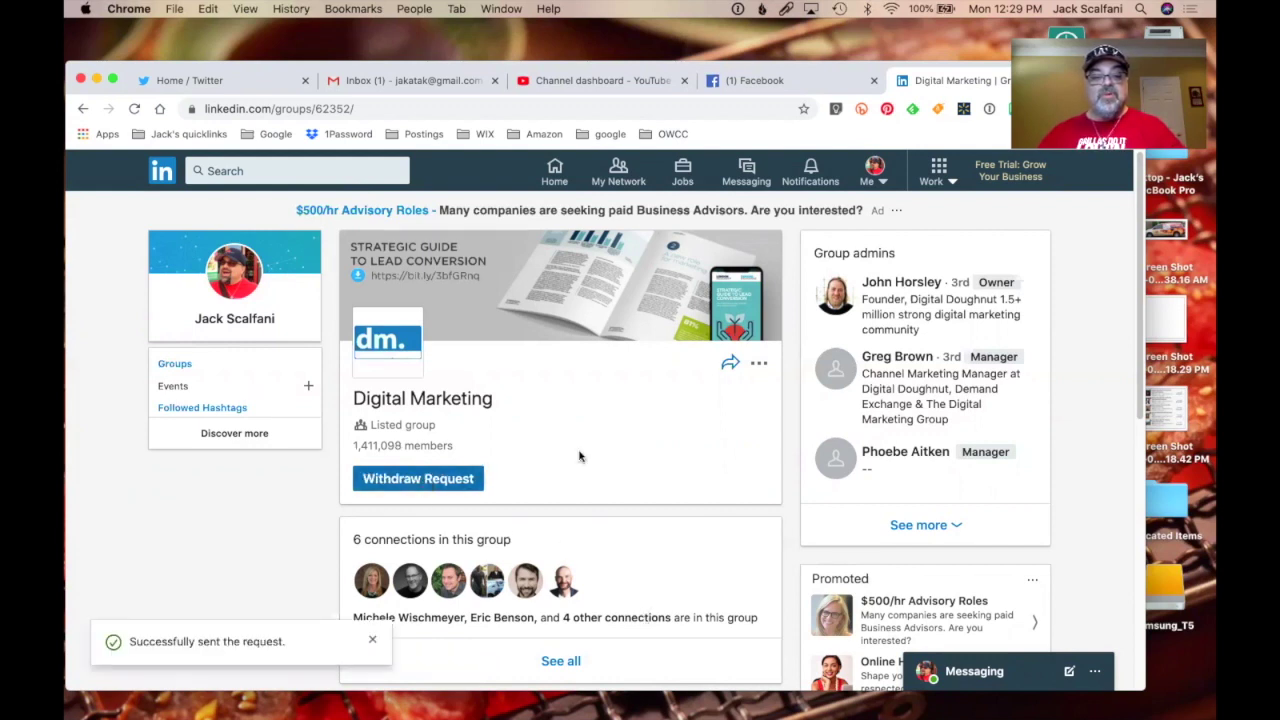
{"action": "scroll", "coordinate": [579, 456], "scroll_direction": "down", "scroll_amount": 10}
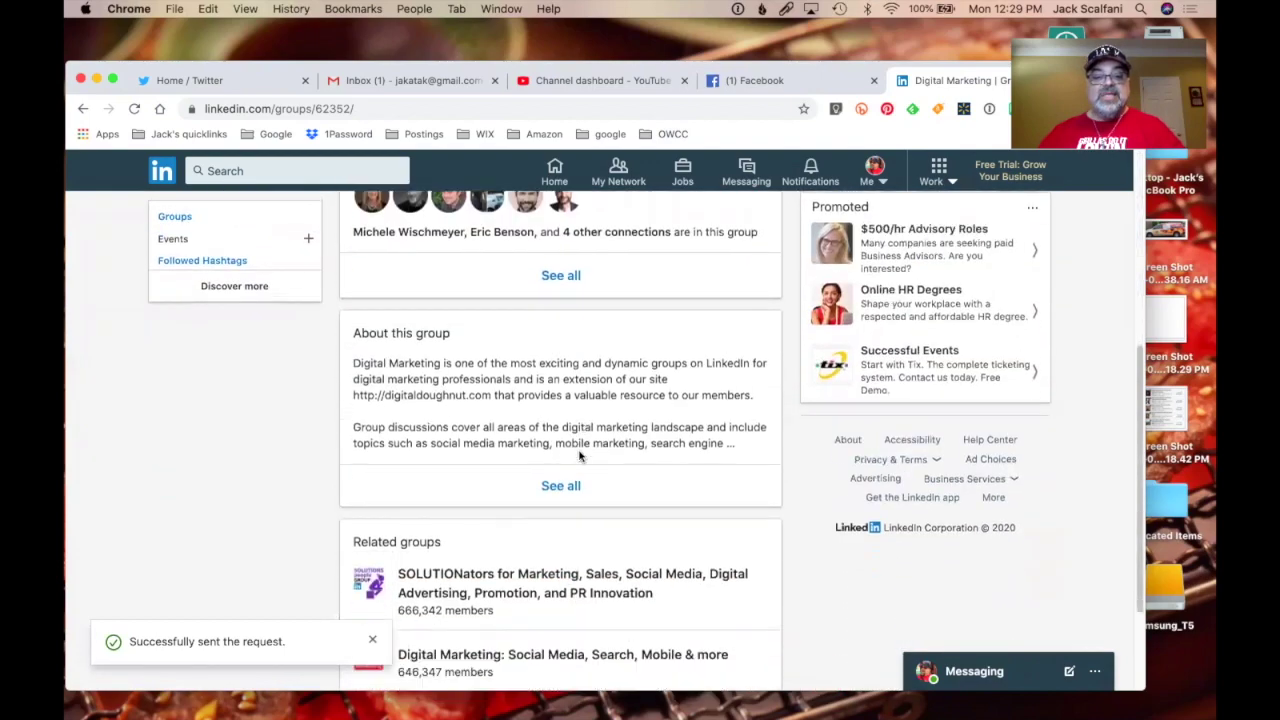
{"action": "scroll", "coordinate": [579, 456], "scroll_direction": "up", "scroll_amount": 10}
{"action": "scroll", "coordinate": [579, 456], "scroll_direction": "down", "scroll_amount": 5}
{"action": "scroll", "coordinate": [579, 456], "scroll_direction": "down", "scroll_amount": 2}
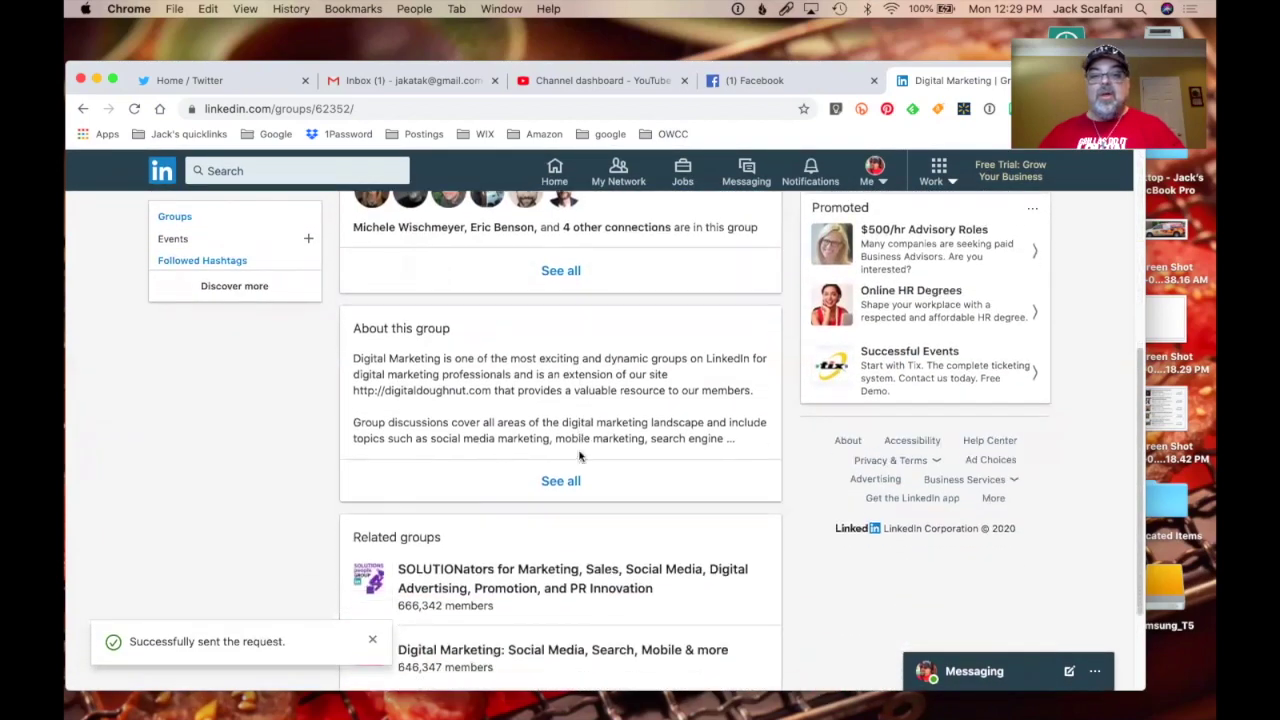
{"action": "scroll", "coordinate": [579, 456], "scroll_direction": "up", "scroll_amount": 5}
{"action": "scroll", "coordinate": [579, 456], "scroll_direction": "up", "scroll_amount": 3}
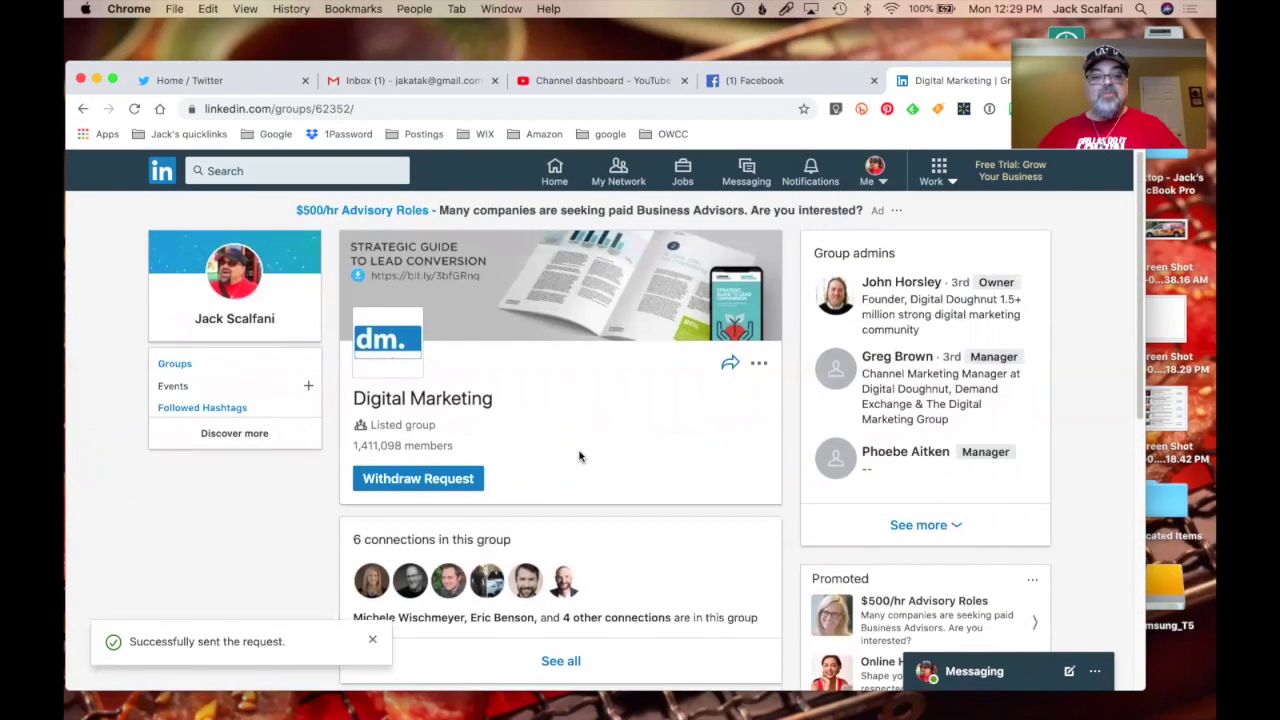